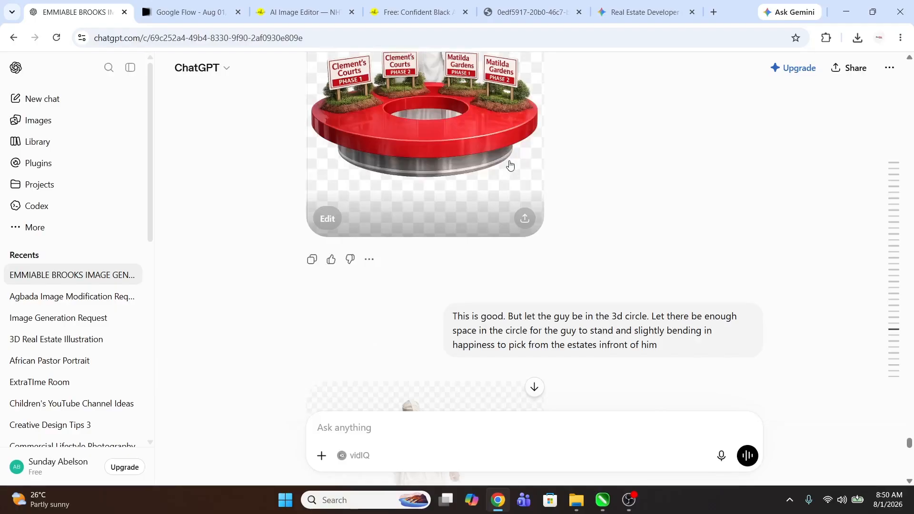
- Go back through the ChatGPT conversation to the original prompt describing the floating 3D table with four estate plots
scroll(510, 165, "down", 10)
scroll(572, 181, "down", 10)
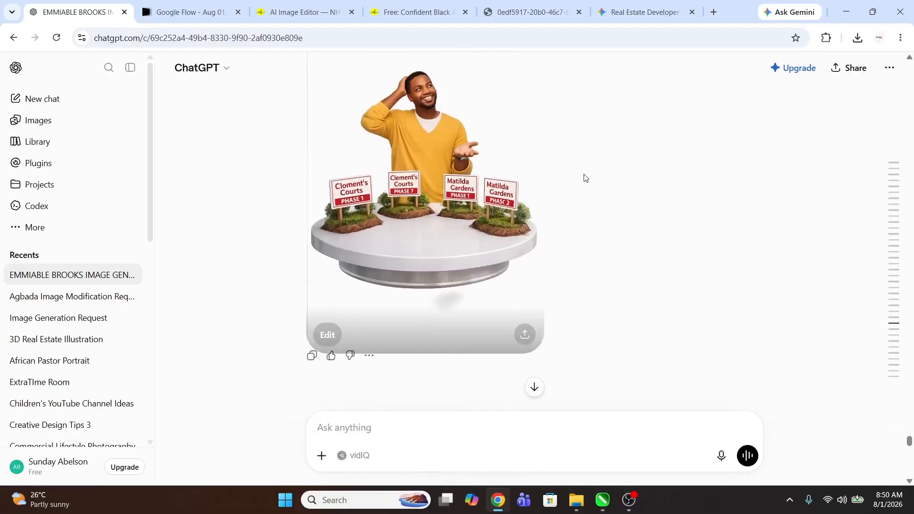
scroll(431, 177, "down", 5)
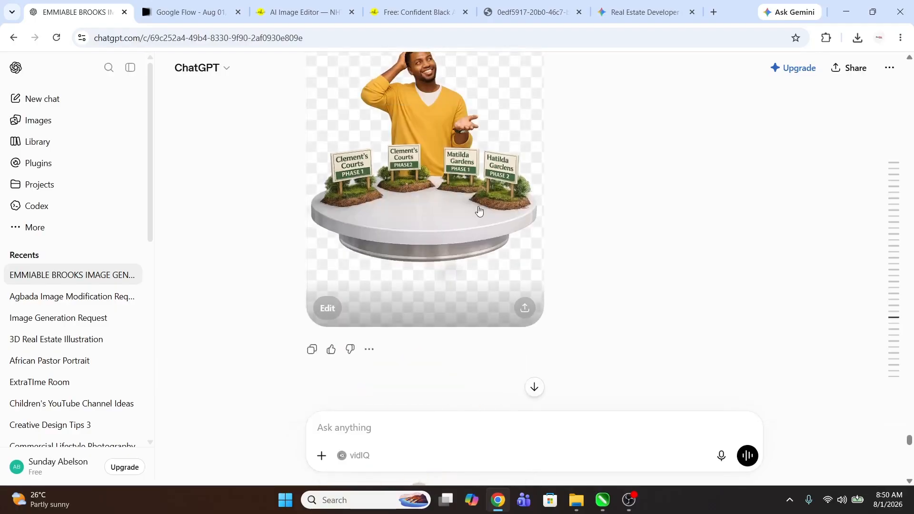
scroll(413, 185, "up", 15)
scroll(522, 228, "down", 5)
scroll(522, 228, "up", 3)
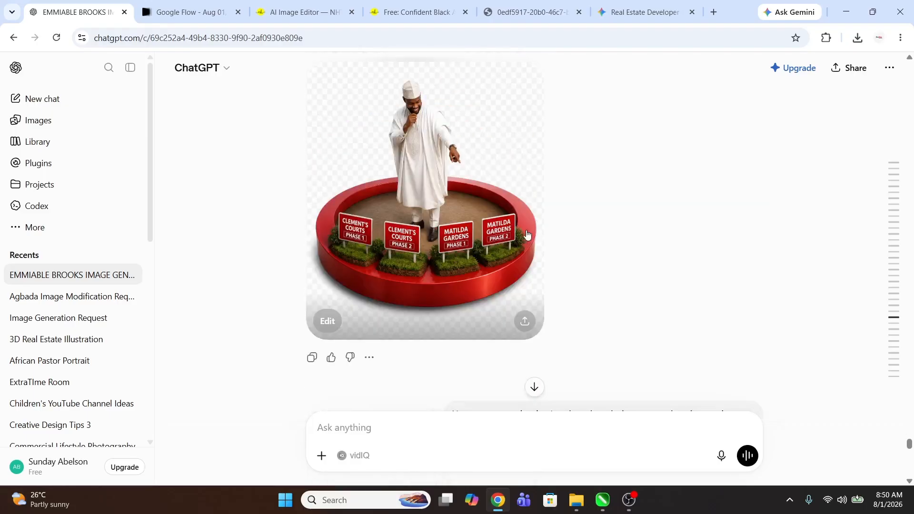
scroll(491, 227, "up", 10)
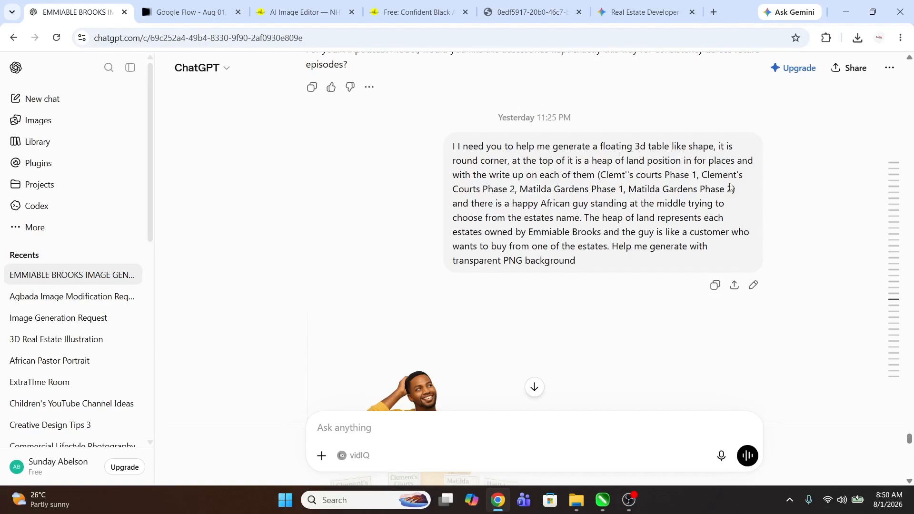
- Examine the first generated table images and the follow-up prompts asking for red signs and a red 3D circle
scroll(578, 247, "down", 4)
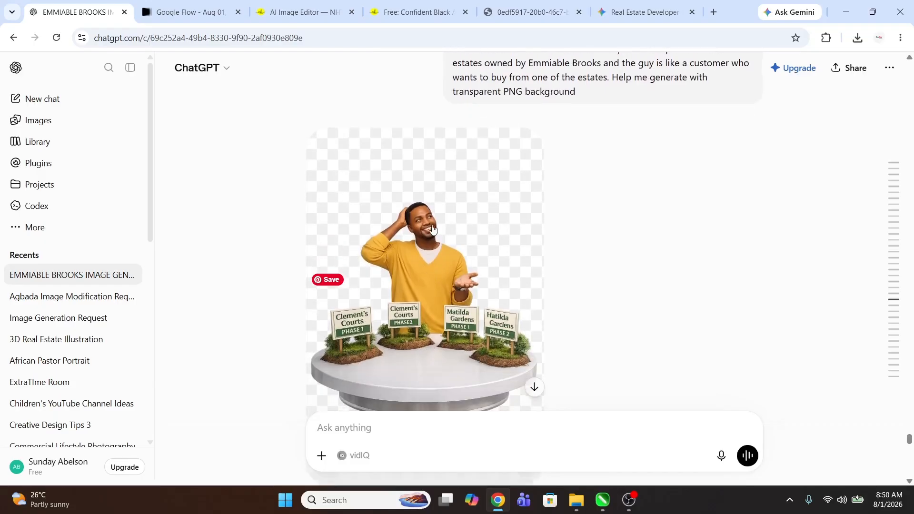
scroll(455, 269, "down", 5)
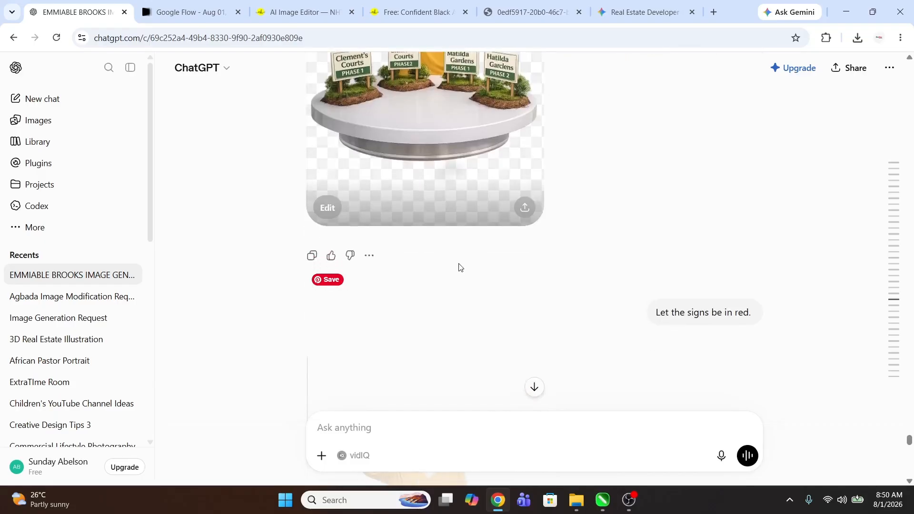
scroll(680, 296, "down", 6)
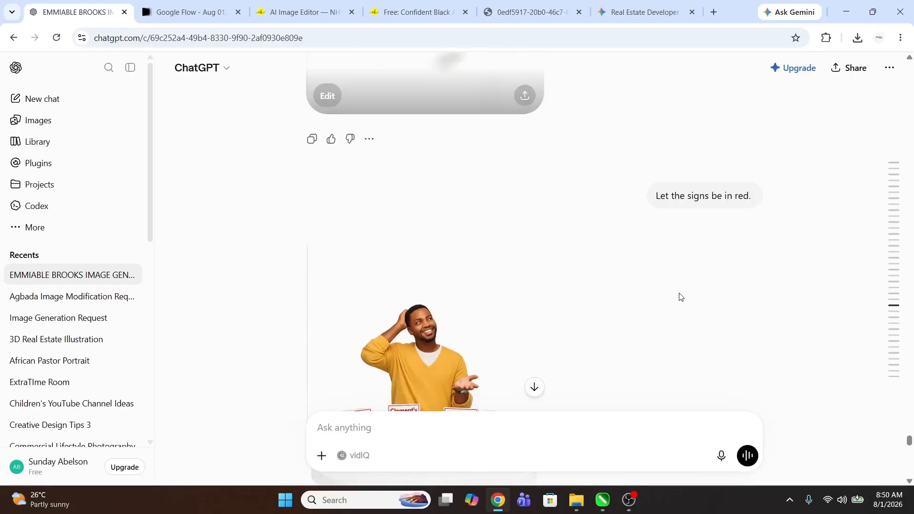
scroll(655, 218, "down", 10)
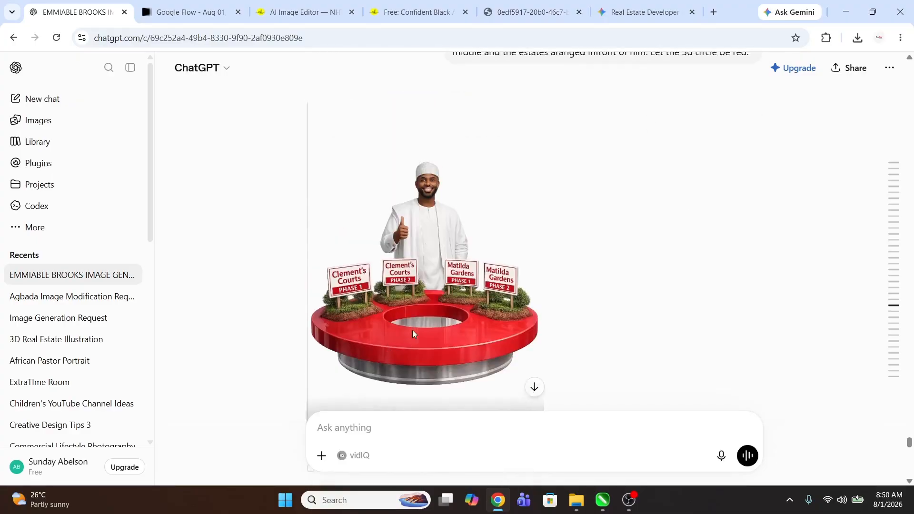
scroll(419, 314, "down", 3)
scroll(427, 298, "up", 2)
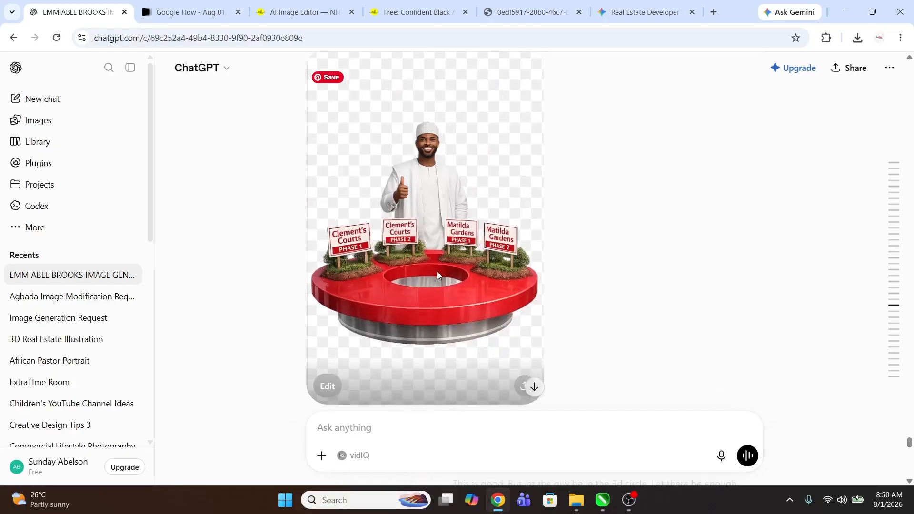
- Review the image versions with the man inside the red ring, the ring floating around his waist, and the prompt-writing requests
scroll(437, 275, "down", 6)
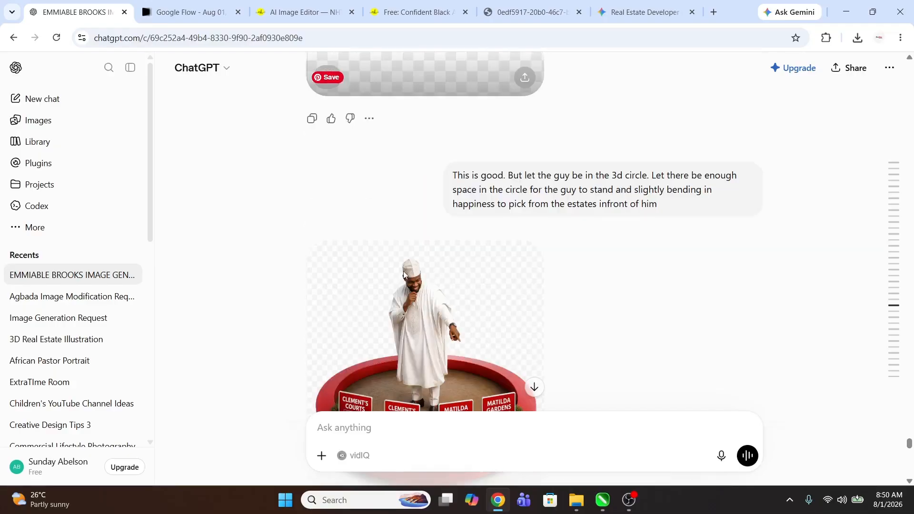
scroll(454, 339, "down", 4)
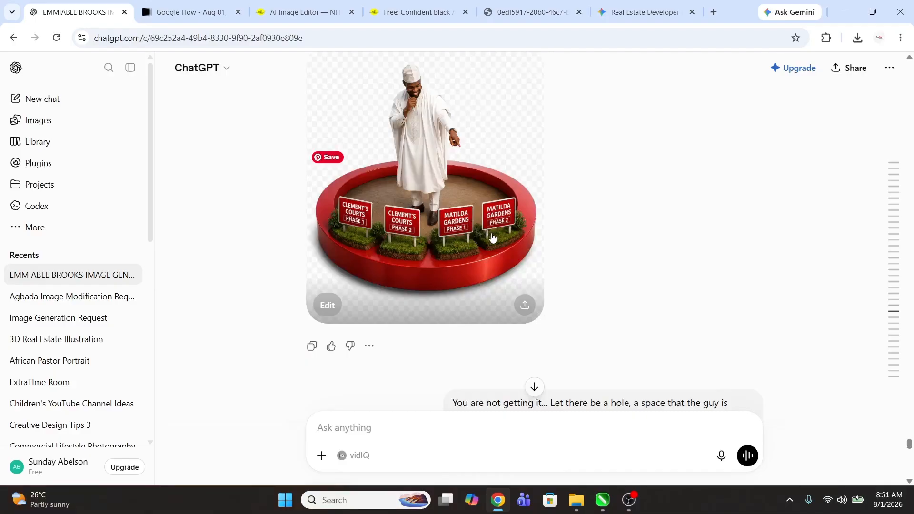
scroll(524, 347, "down", 8)
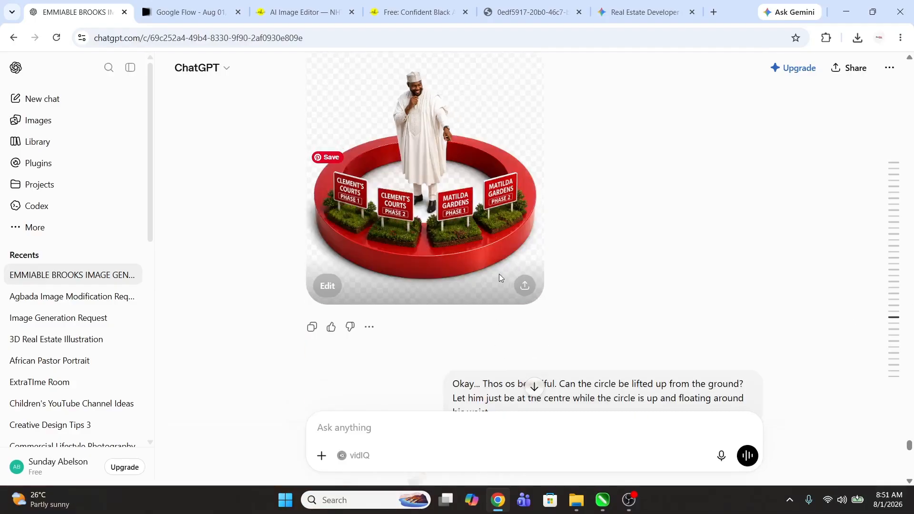
scroll(523, 269, "down", 8)
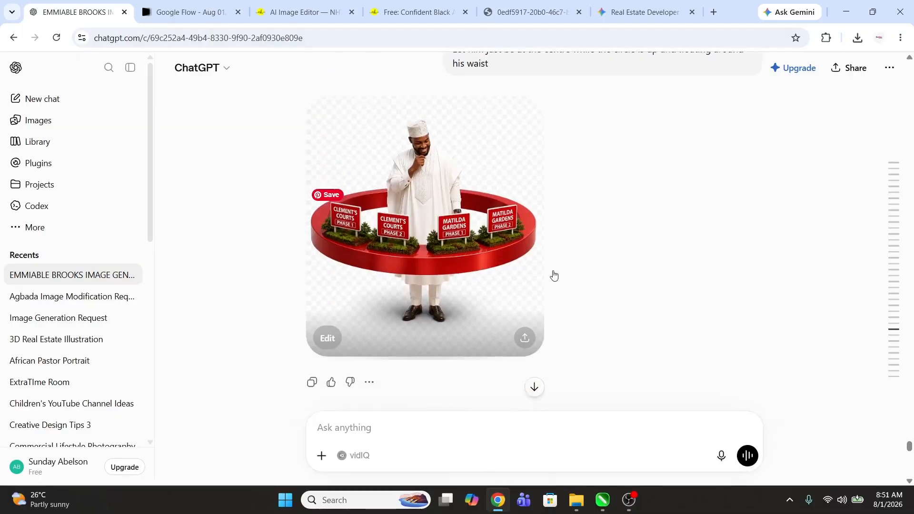
scroll(476, 290, "down", 8)
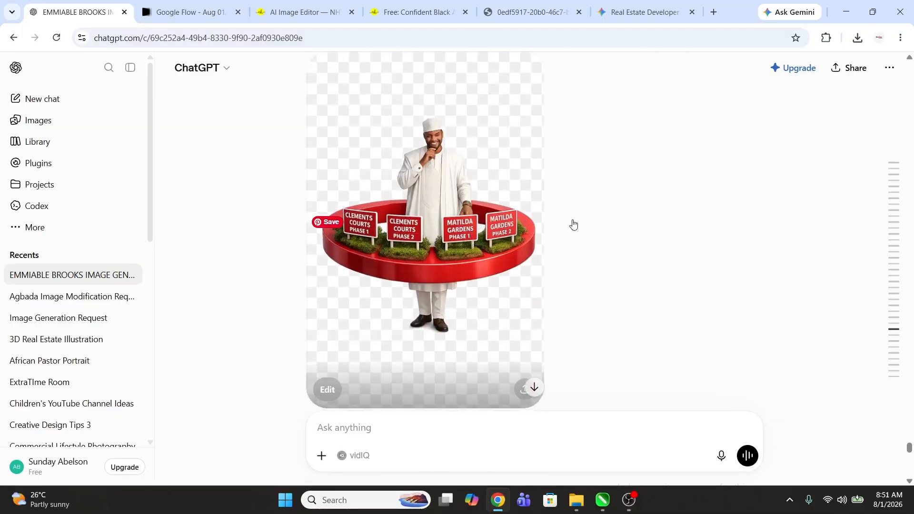
scroll(574, 224, "down", 8)
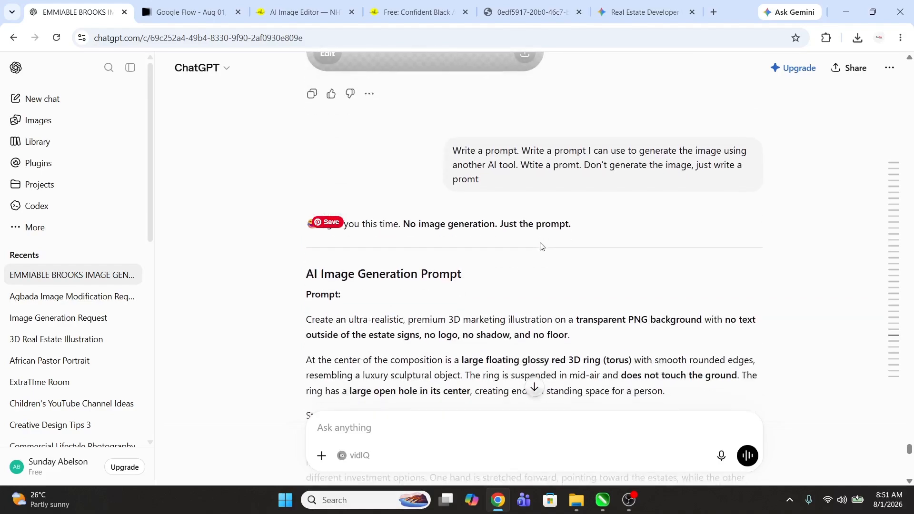
scroll(540, 246, "up", 7)
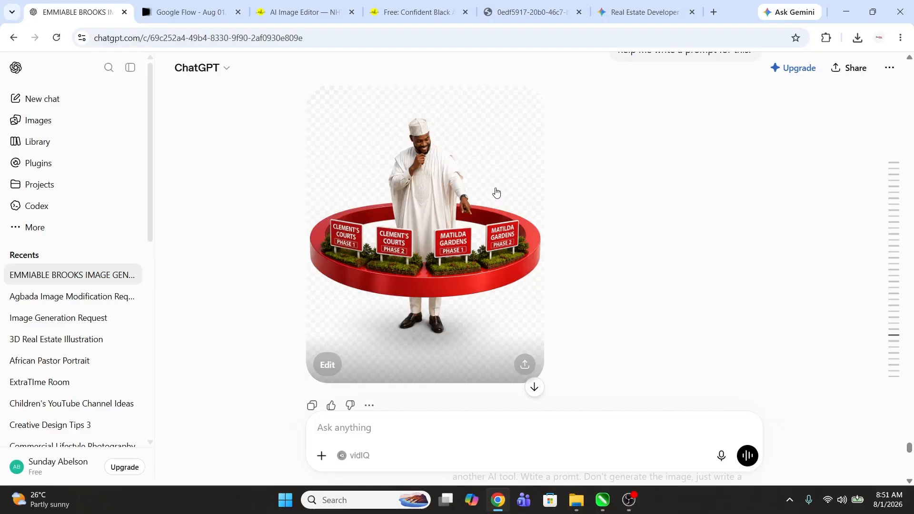
scroll(496, 192, "up", 7)
scroll(496, 192, "up", 3)
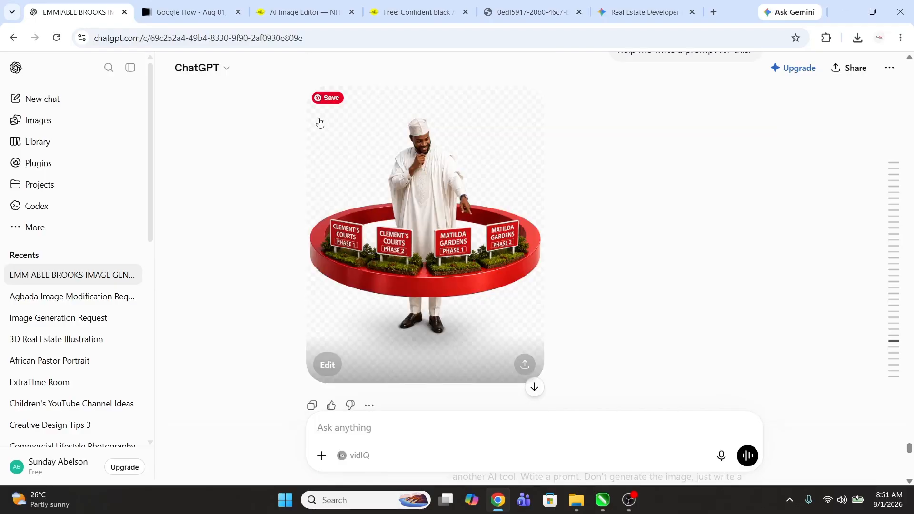
- Compare the Google Flow images of the man behind the red table with the ChatGPT floating-ring image
left_click(191, 12)
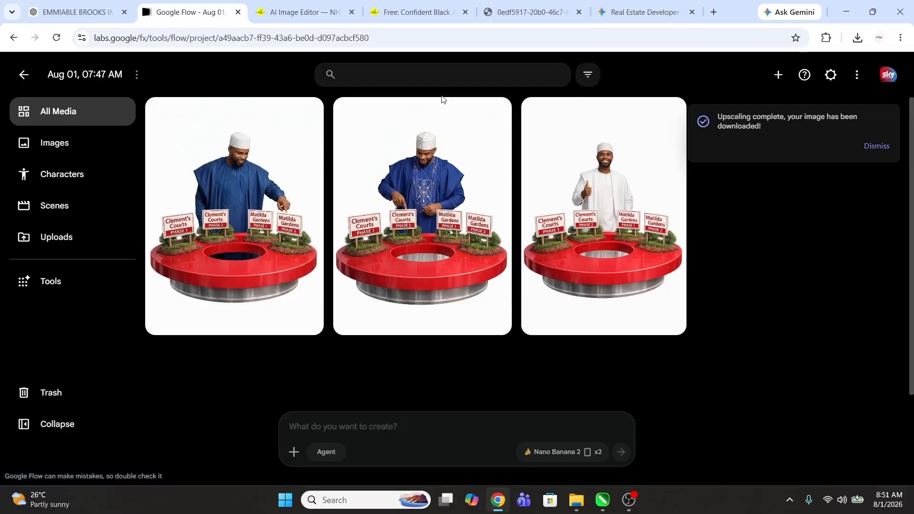
left_click(69, 12)
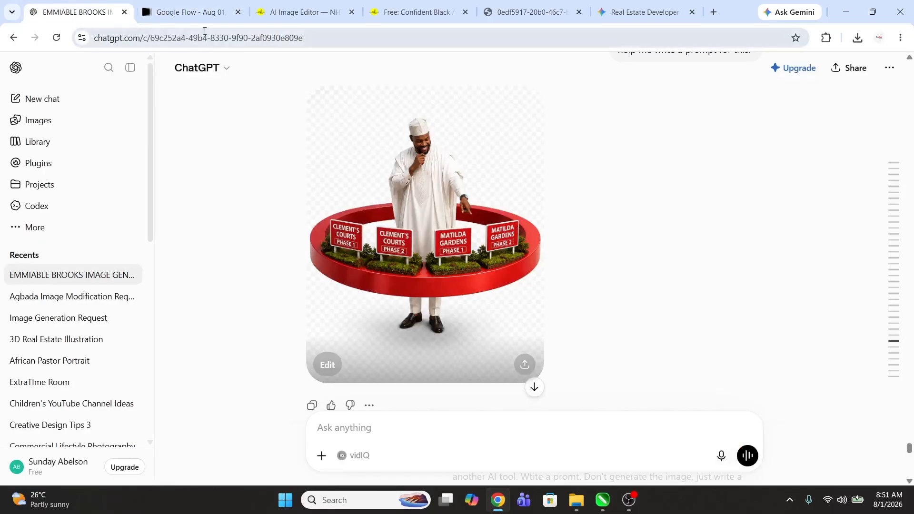
left_click(188, 12)
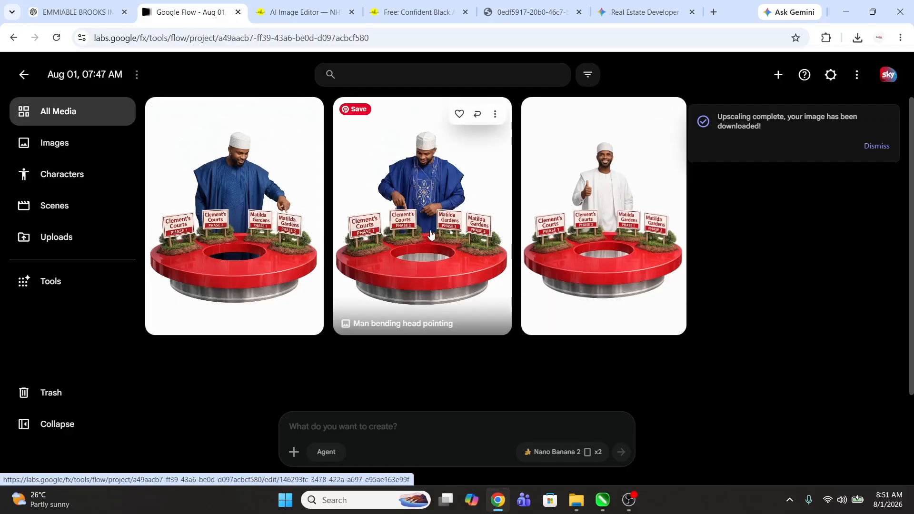
left_click(85, 12)
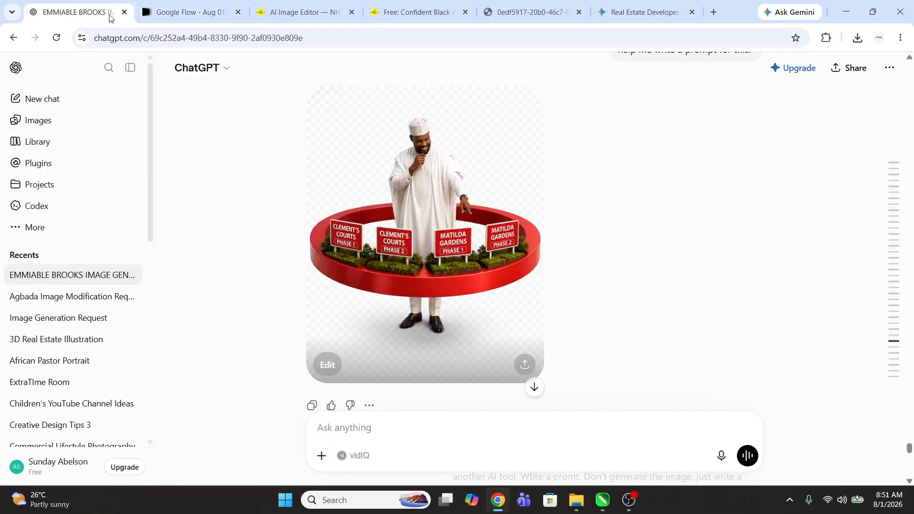
- Examine the headline options, the blue-outfit ring image and the ultra-detailed image generation prompt in the ChatGPT conversation
scroll(490, 224, "down", 15)
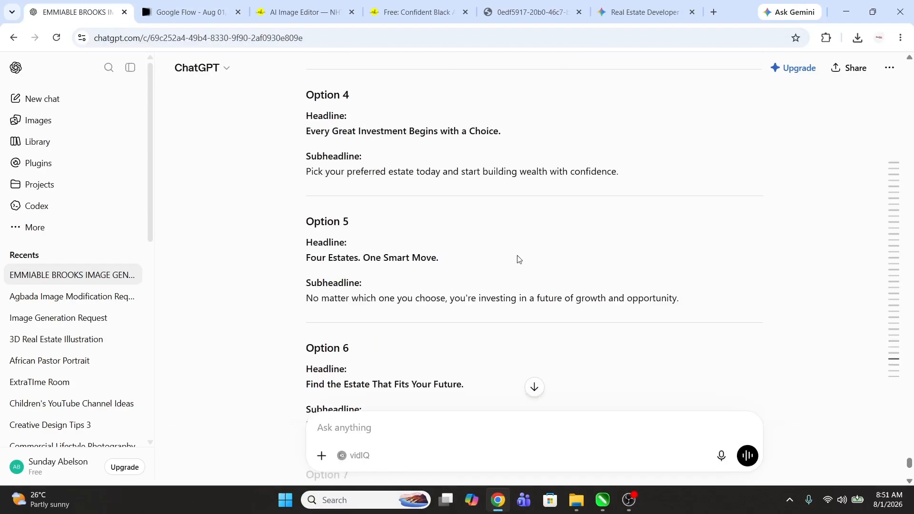
scroll(453, 242, "up", 20)
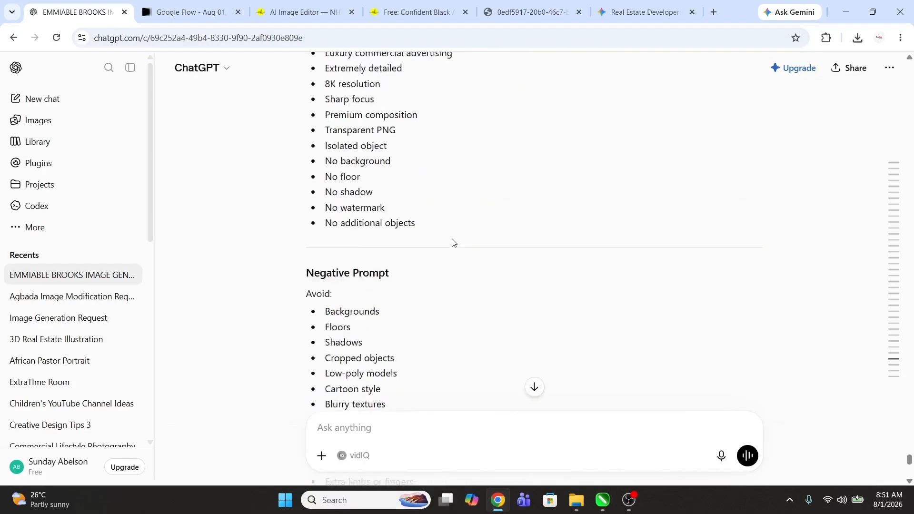
scroll(453, 240, "up", 12)
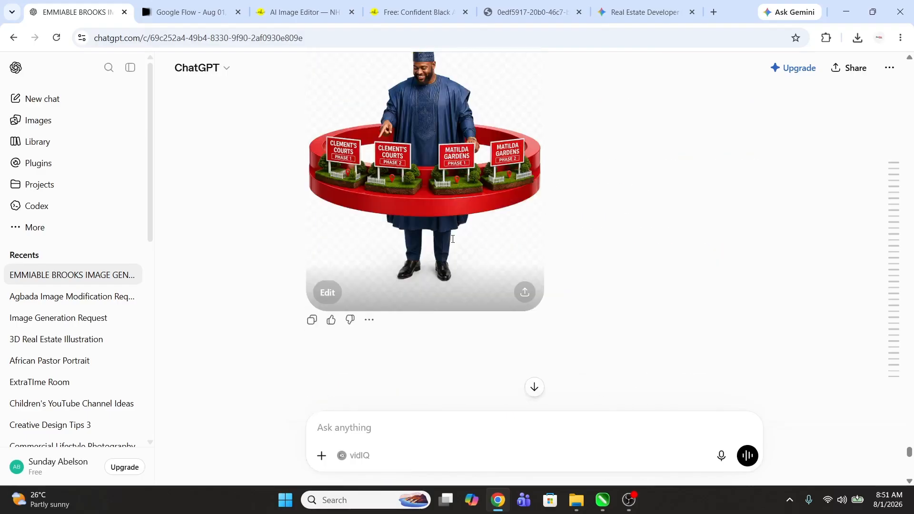
scroll(568, 312, "down", 5)
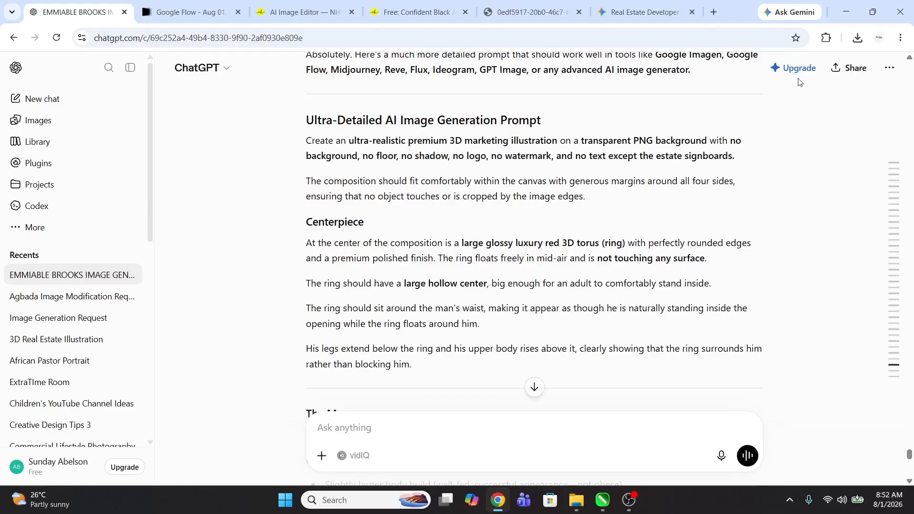
- Switch to the untitled CorelDRAW document containing the blank page and the finished August flyer
left_click(847, 16)
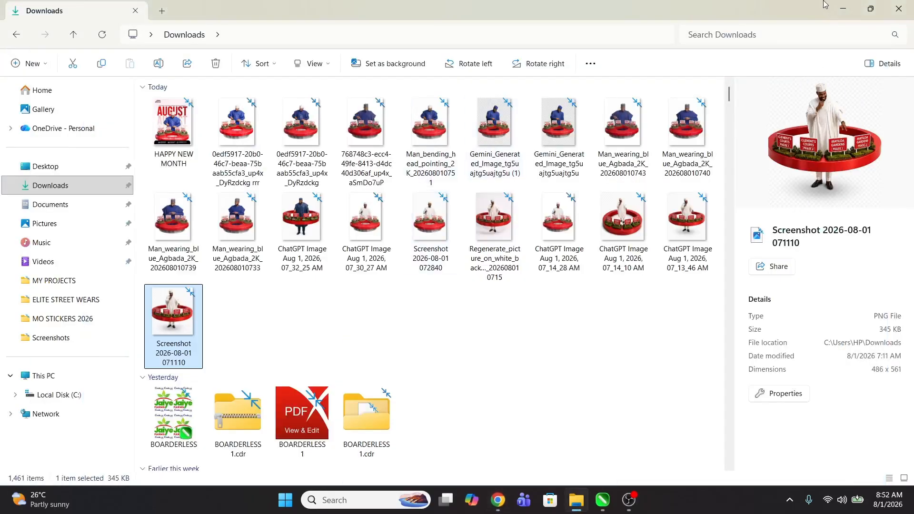
left_click(846, 13)
key("z")
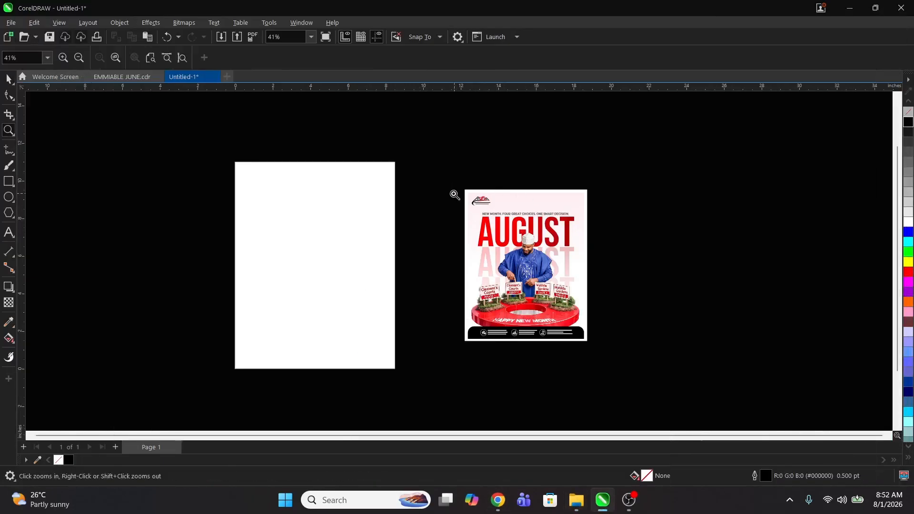
left_click_drag(194, 122, 639, 403)
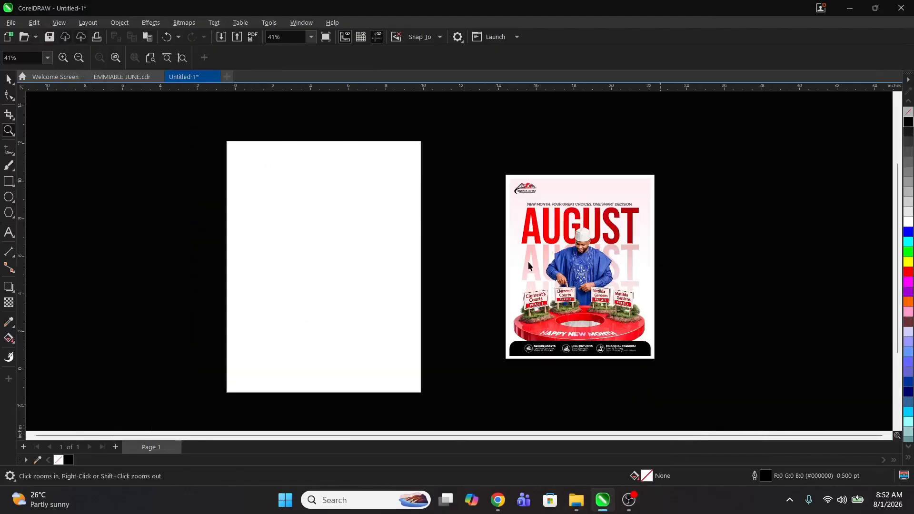
key("space")
key("z")
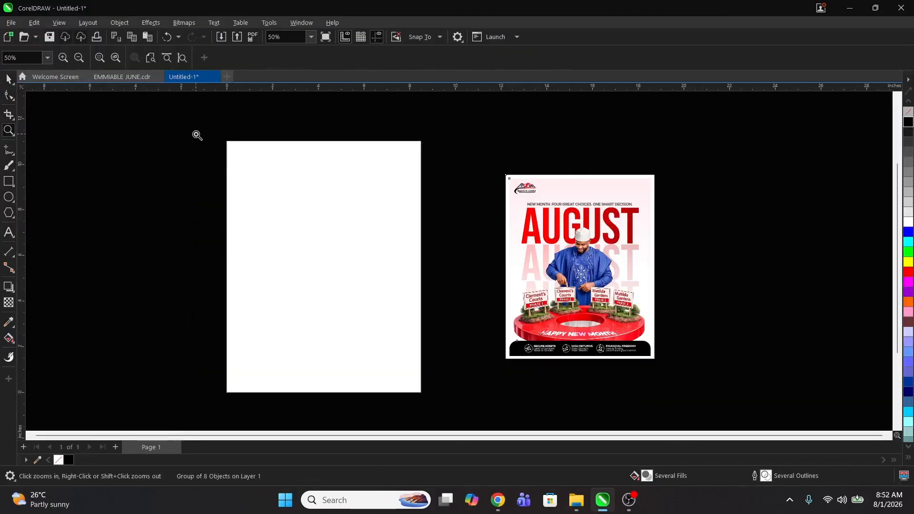
left_click_drag(196, 136, 500, 393)
key("space")
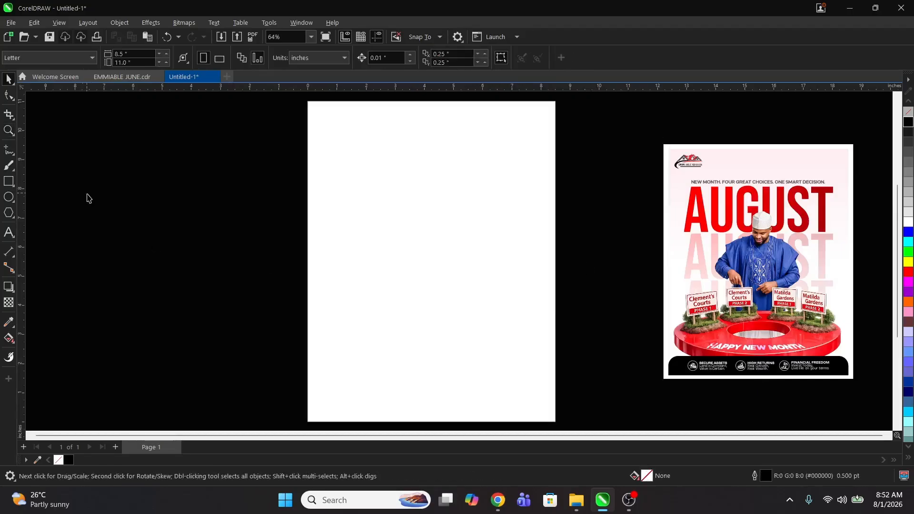
- Draw a rectangle on the blank page, set its size to 6 by 7.5 inches and centre it on the page
left_click_drag(355, 147, 473, 327)
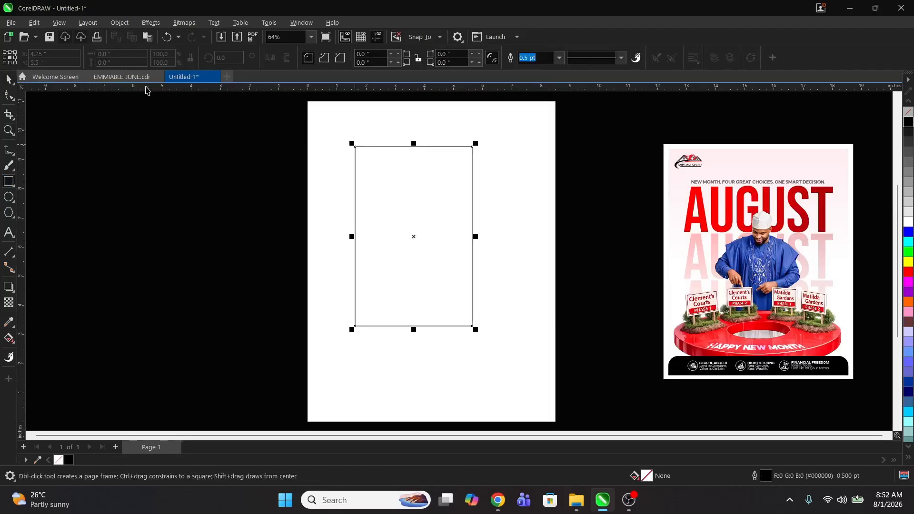
left_click_drag(122, 53, 81, 63)
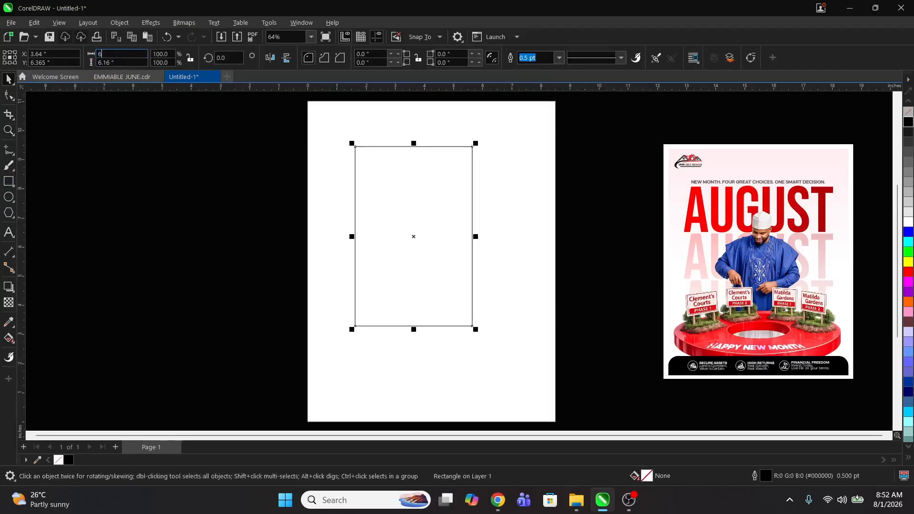
key("Tab")
type("7.5")
key("Return")
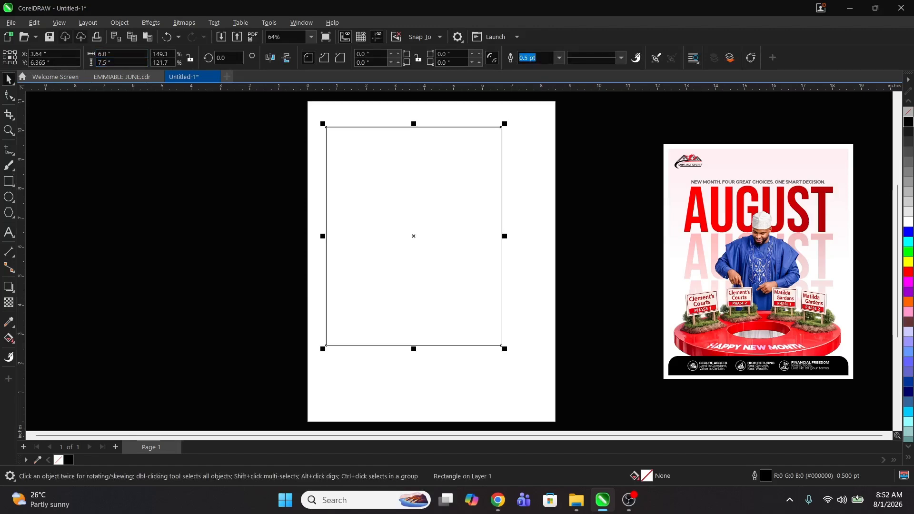
key("p")
key("z")
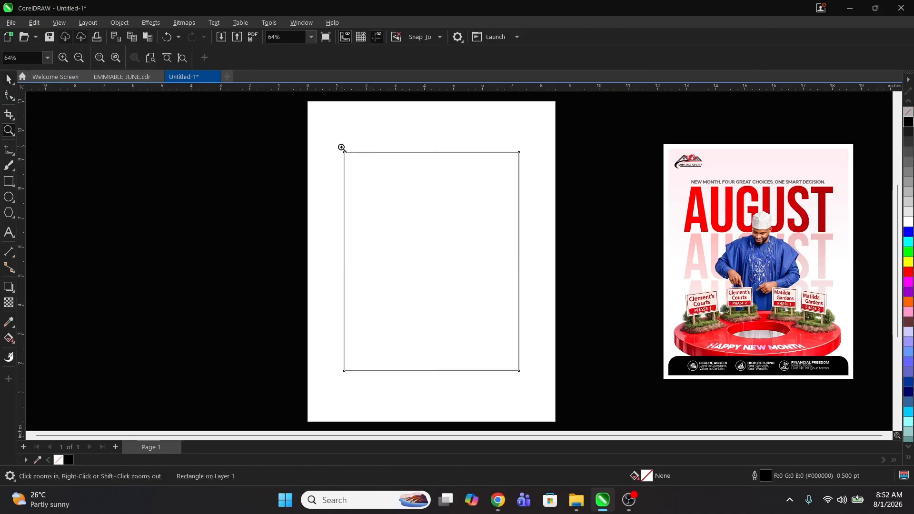
left_click_drag(536, 365, 536, 366)
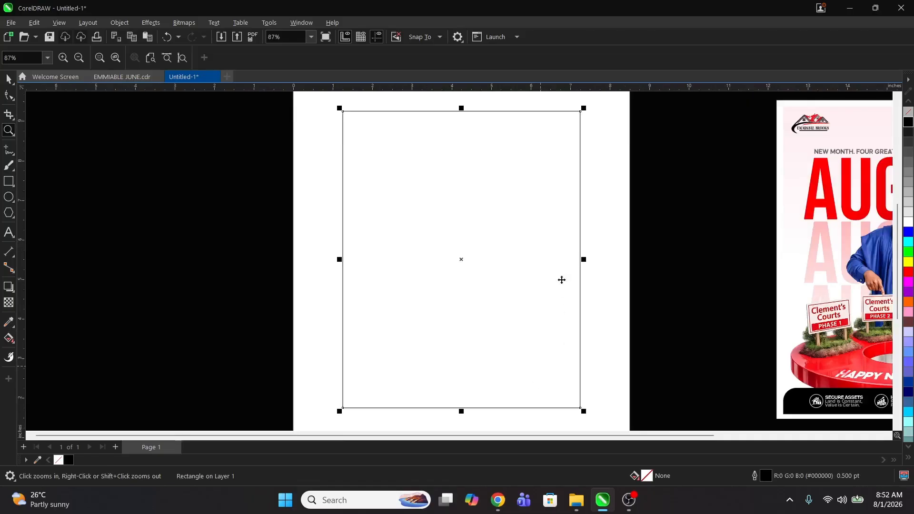
- Draw a small square inside the page rectangle and set its size to 0.5 by 0.5 inches
key("space")
left_click(597, 212)
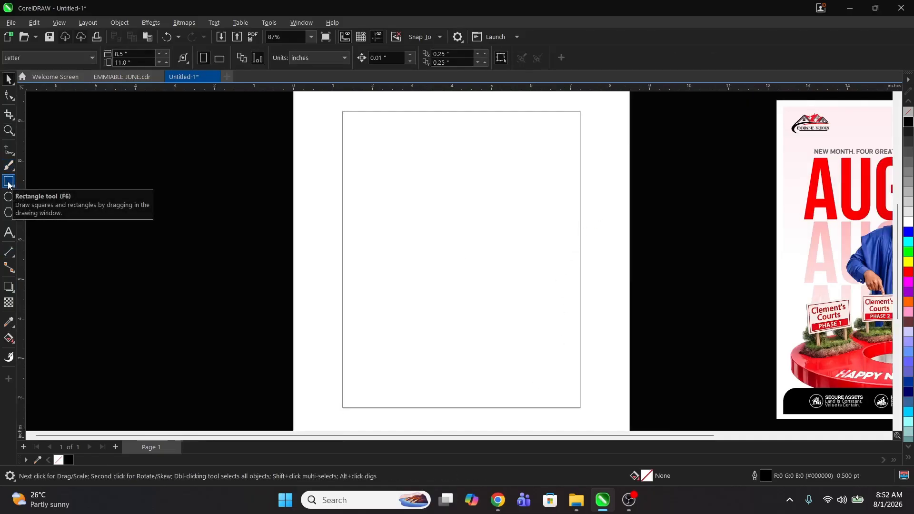
left_click(9, 181)
left_click_drag(382, 182, 427, 229)
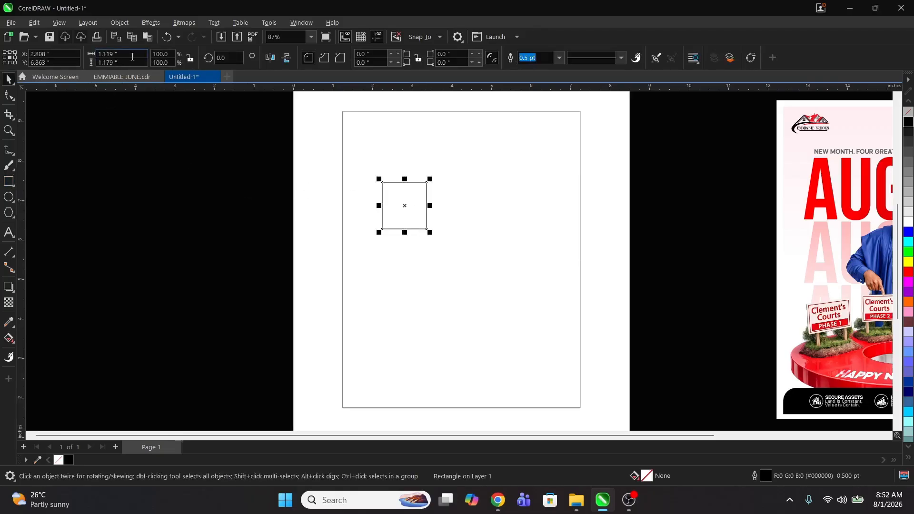
double_click(133, 57)
type(".5")
key("Tab")
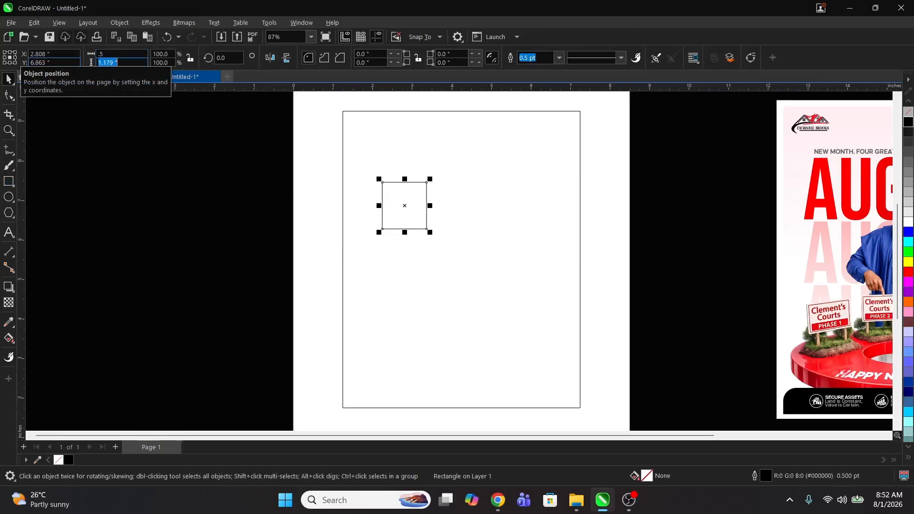
key("BackSpace")
type(".5")
key("Return")
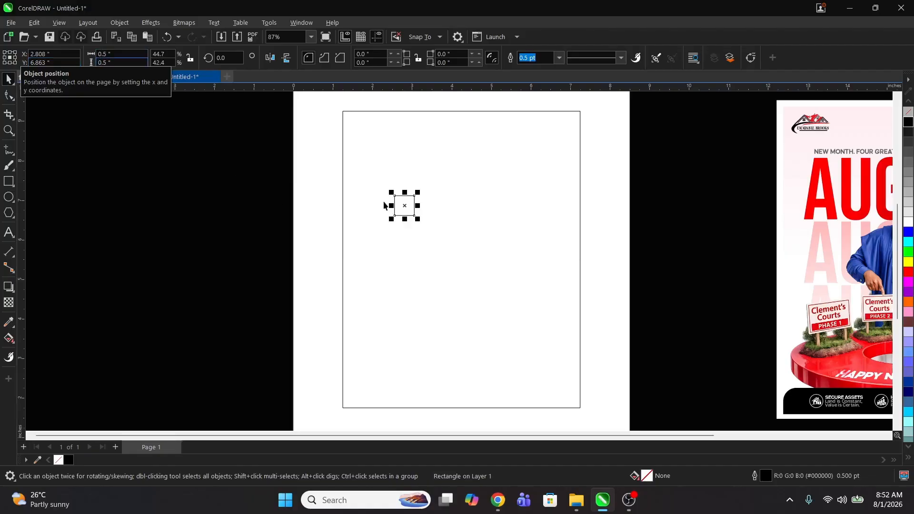
- Align the small square to the top-left corner of the large rectangle
key("ctrl+a")
key("t")
key("l")
- Place a vertical guideline along the corner square's right edge and a horizontal guideline along its bottom edge
key("z")
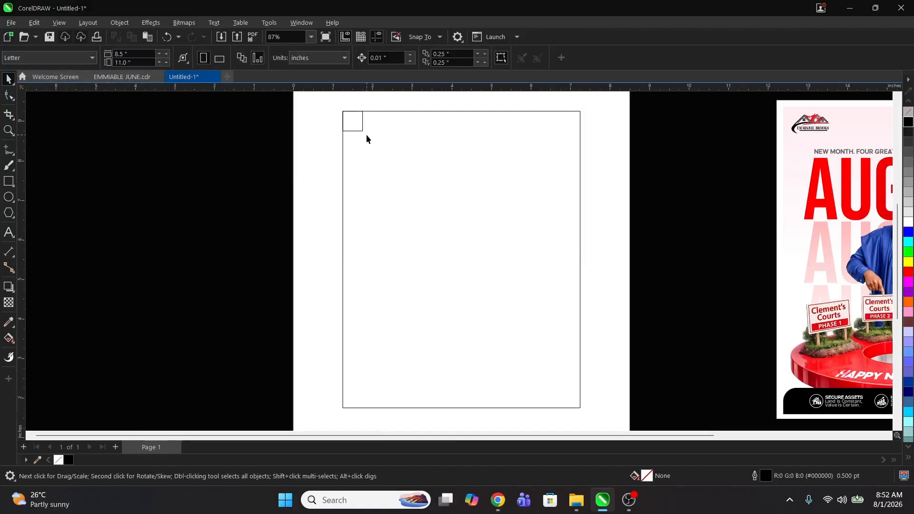
left_click_drag(332, 112, 447, 149)
key("space")
key("z")
left_click_drag(211, 239, 345, 348)
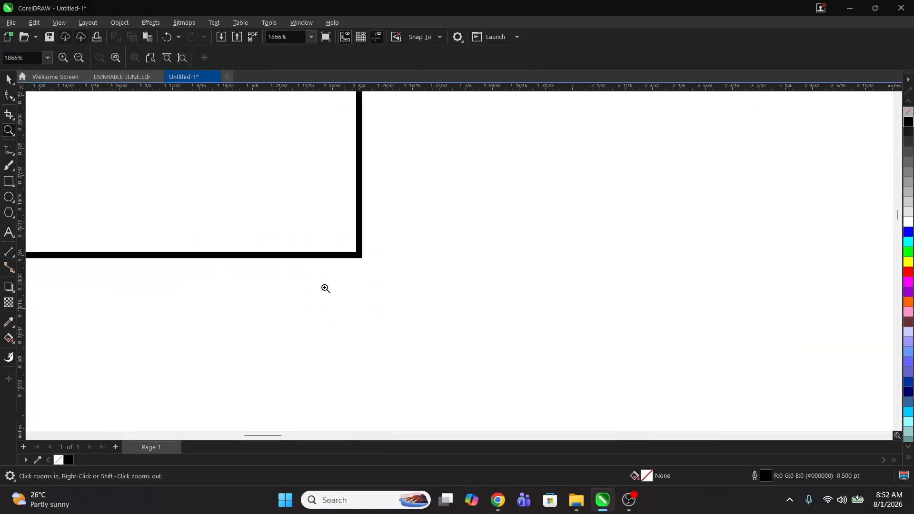
left_click_drag(473, 296, 473, 296)
key("space")
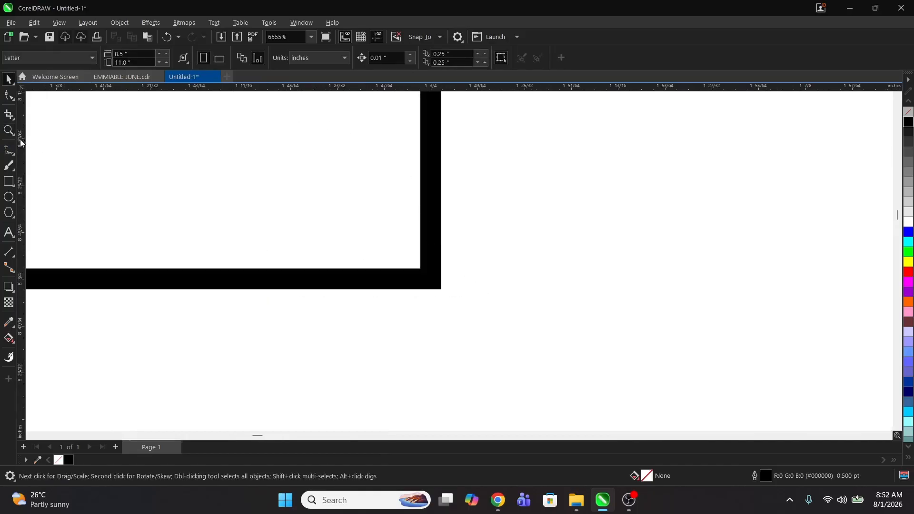
left_click_drag(289, 181, 431, 196)
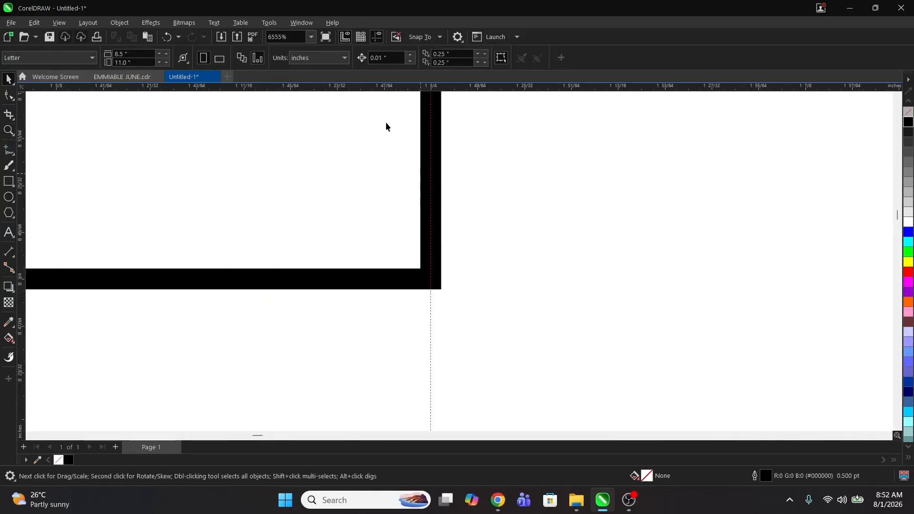
left_click_drag(383, 89, 406, 279)
- Align the small square to the right edge of the large rectangle
key("z")
right_click(382, 245)
right_click(382, 245)
key("space")
key("ctrl+a")
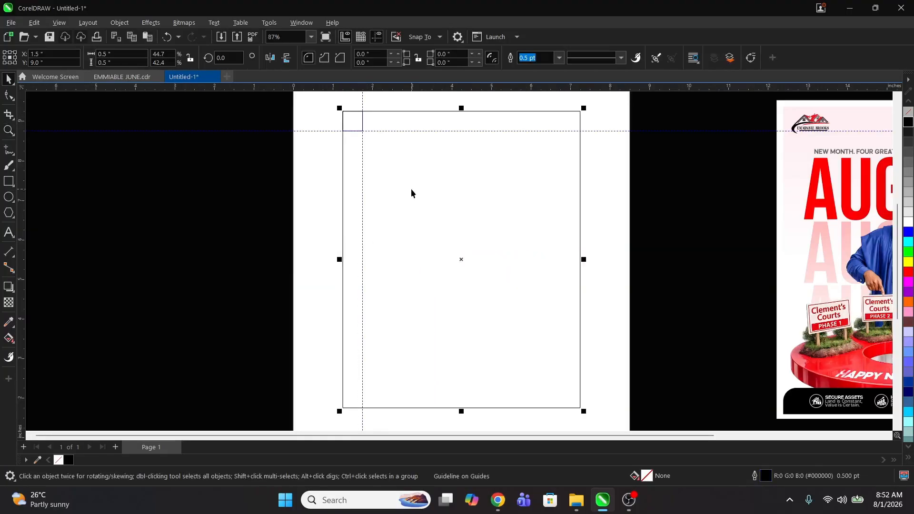
key("r")
left_click(664, 218)
- Place a vertical guideline at 6.75 inches along the left edge of the top-right square
left_click_drag(540, 109, 594, 157)
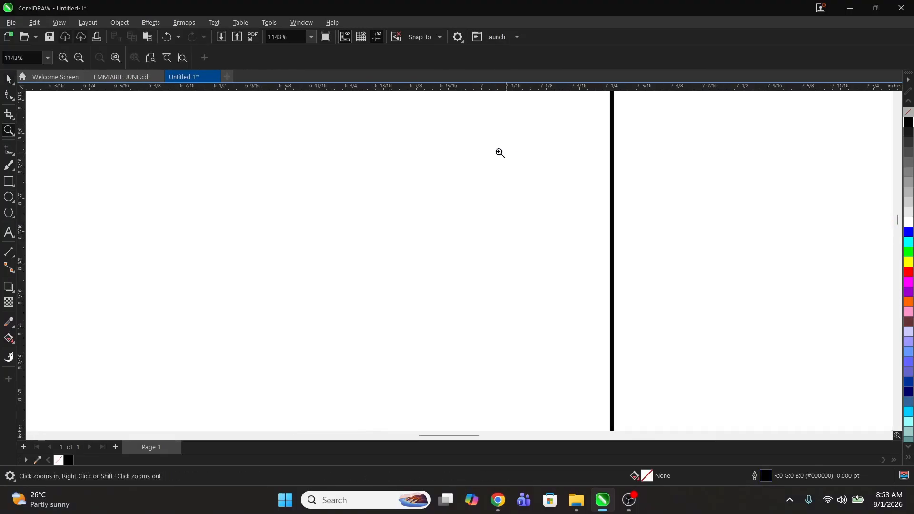
right_click(498, 152)
left_click_drag(467, 213, 440, 166)
left_click_drag(476, 338, 476, 338)
key("space")
left_click_drag(21, 255, 484, 252)
- Align the small square to the bottom edge of the large rectangle
key("z")
right_click(455, 220)
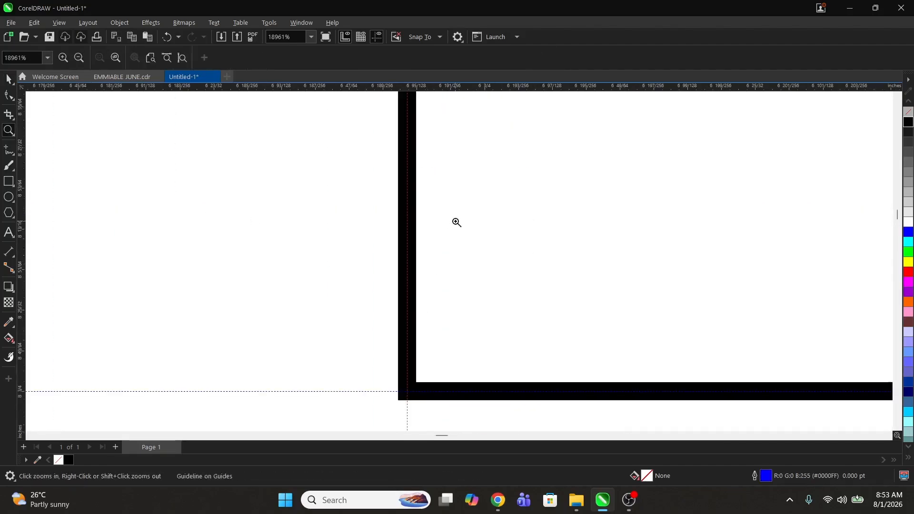
right_click(460, 212)
key("space")
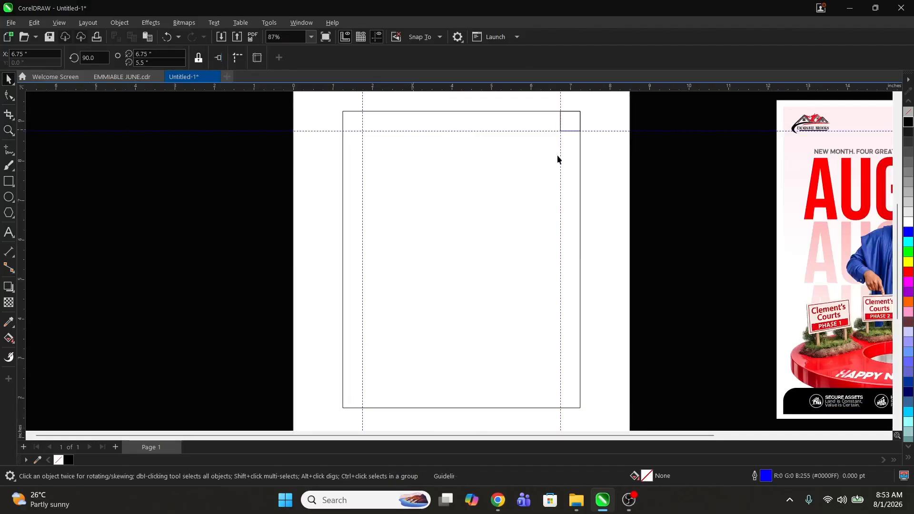
left_click(576, 122)
left_click(547, 184, "shift")
key("b")
- Place a horizontal guideline along the top edge of the bottom-right square
key("z")
left_click_drag(540, 387, 580, 401)
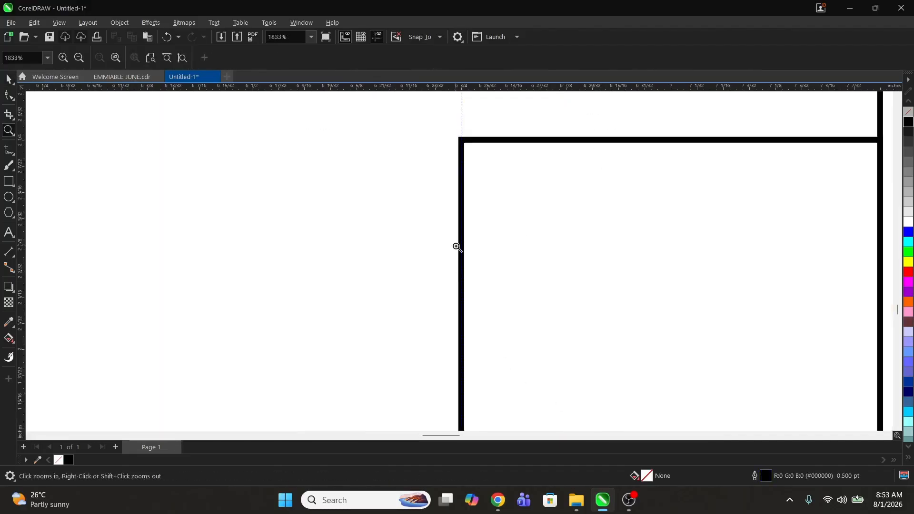
left_click_drag(422, 122, 610, 217)
key("space")
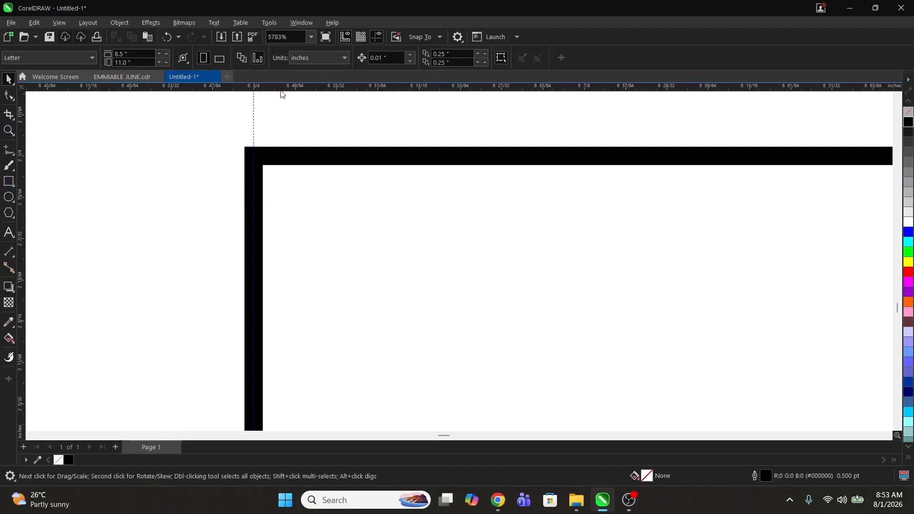
left_click_drag(281, 91, 304, 155)
- Delete the small square used for measuring the margins
key("z")
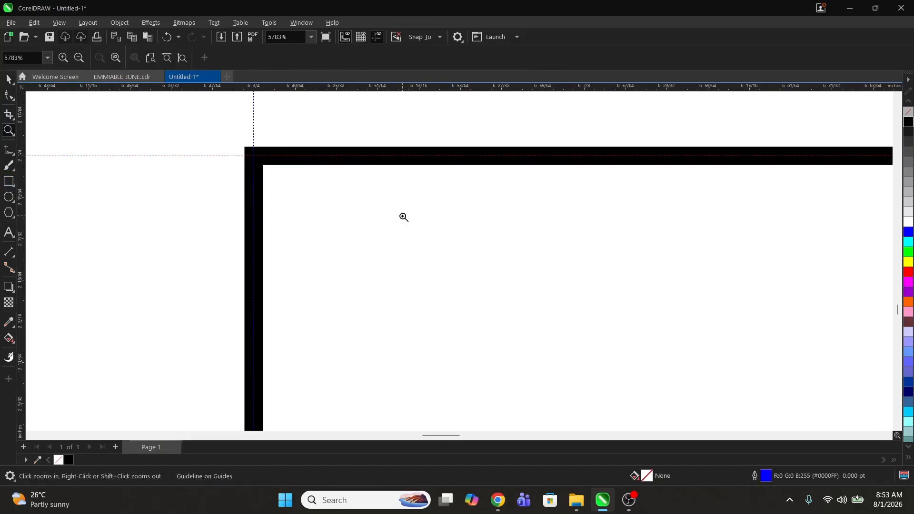
right_click(403, 216)
right_click(466, 237)
key("space")
left_click_drag(649, 331, 541, 427)
key("Delete")
- Fill the large 6 by 7.5 inch rectangle with solid red
left_click(447, 274)
key("z")
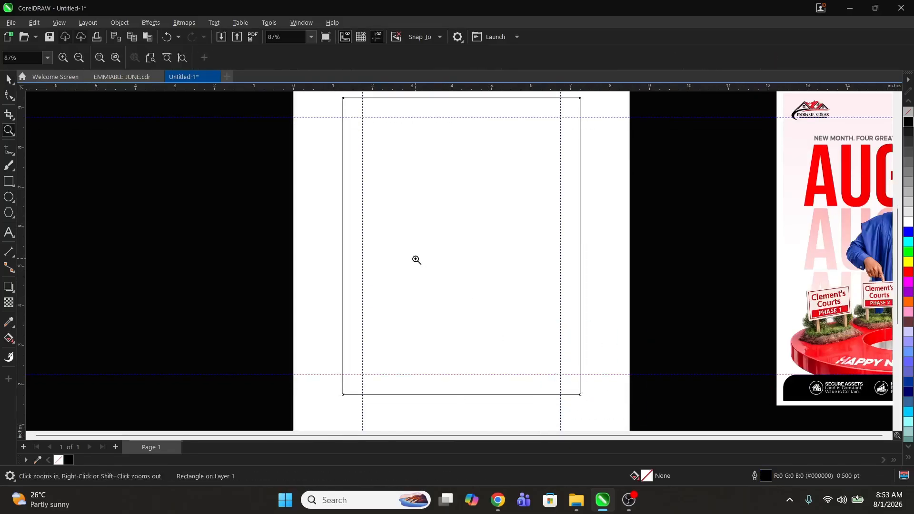
right_click(417, 260)
left_click_drag(516, 336, 565, 384)
key("space")
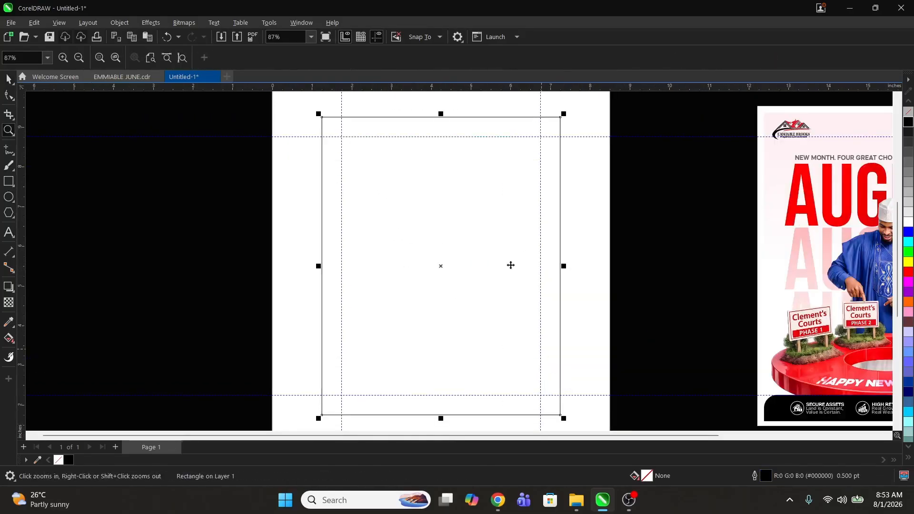
left_click(618, 249)
left_click(420, 237)
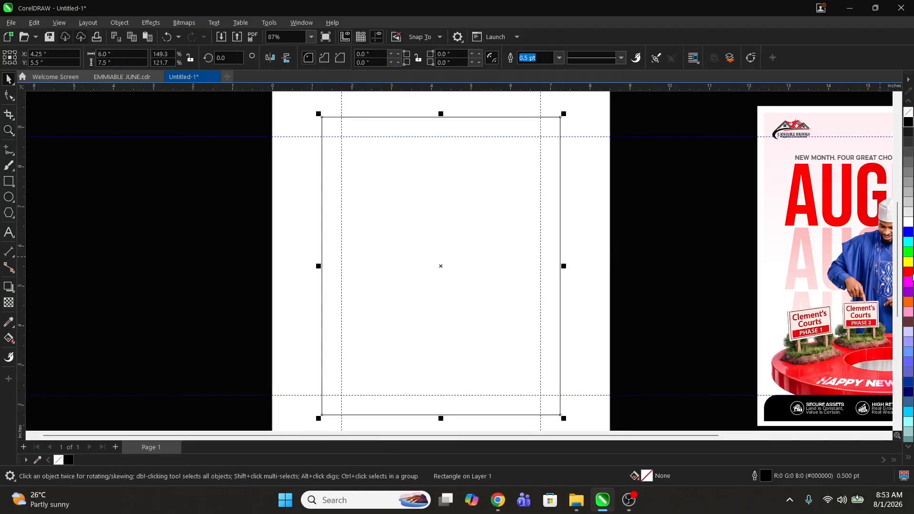
left_click(907, 273)
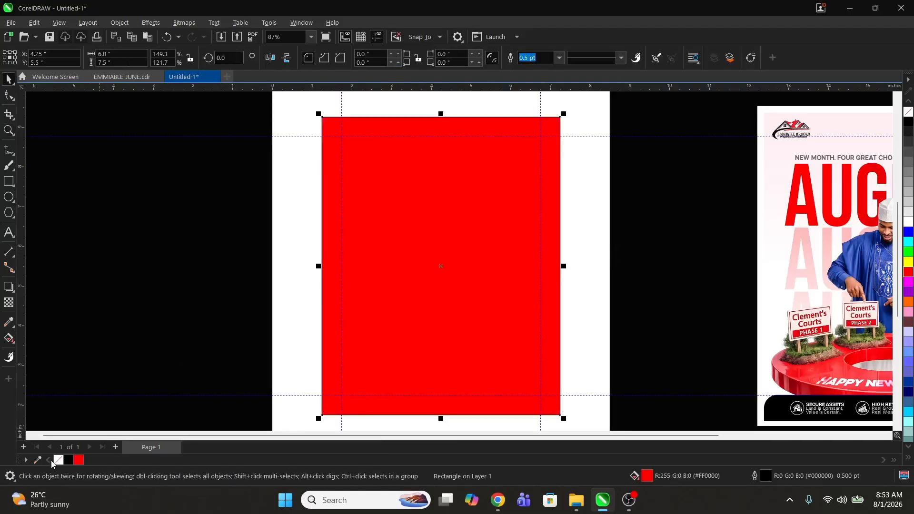
- Apply a vertical red-to-white fountain fill to the rectangle, starting above its top edge and fading out near its middle
left_click(9, 339)
scroll(413, 306, "up", 1)
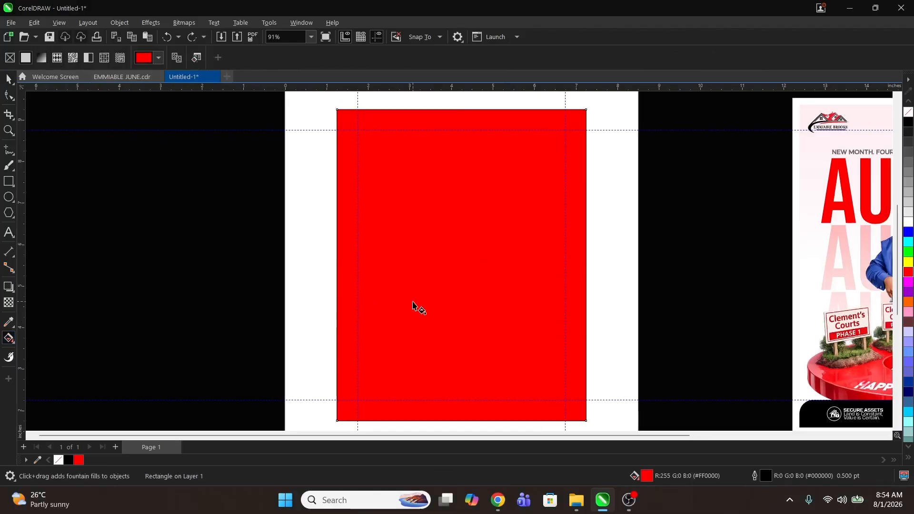
left_click_drag(459, 253, 463, 361)
left_click_drag(458, 253, 449, 58)
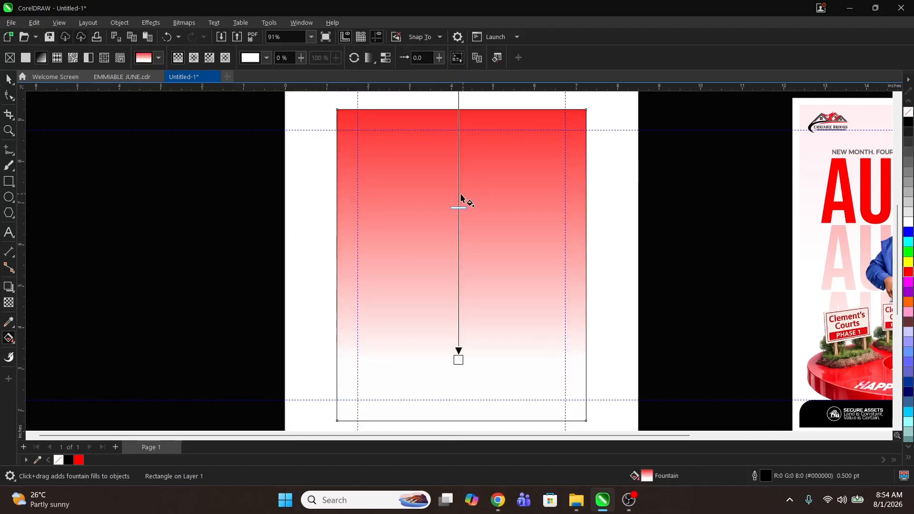
left_click_drag(458, 360, 450, 289)
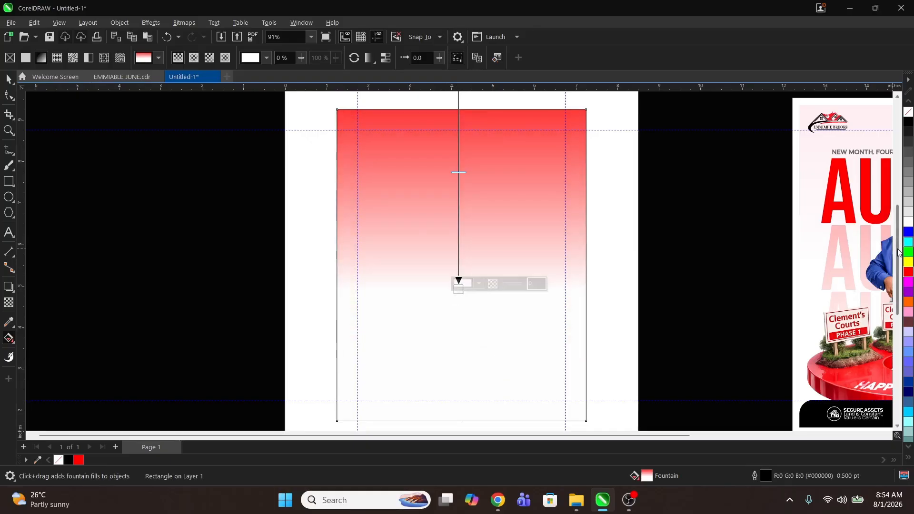
- Set the gradient's red node to 98% transparency and move it further above the page
left_click_drag(898, 253, 882, 204)
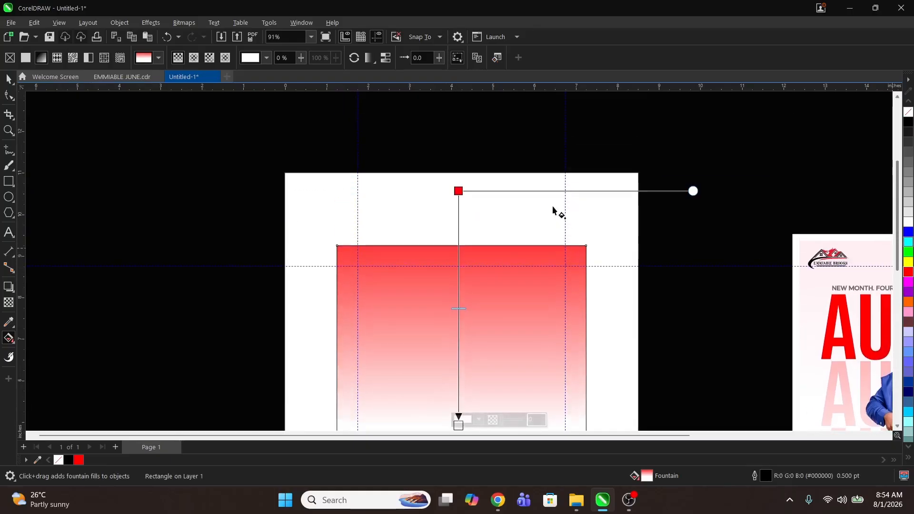
left_click(456, 191)
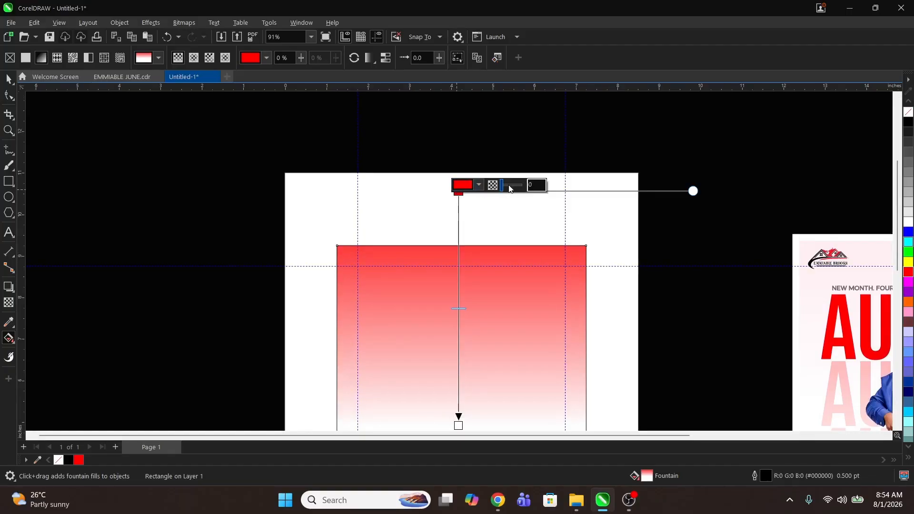
left_click_drag(509, 188, 522, 190)
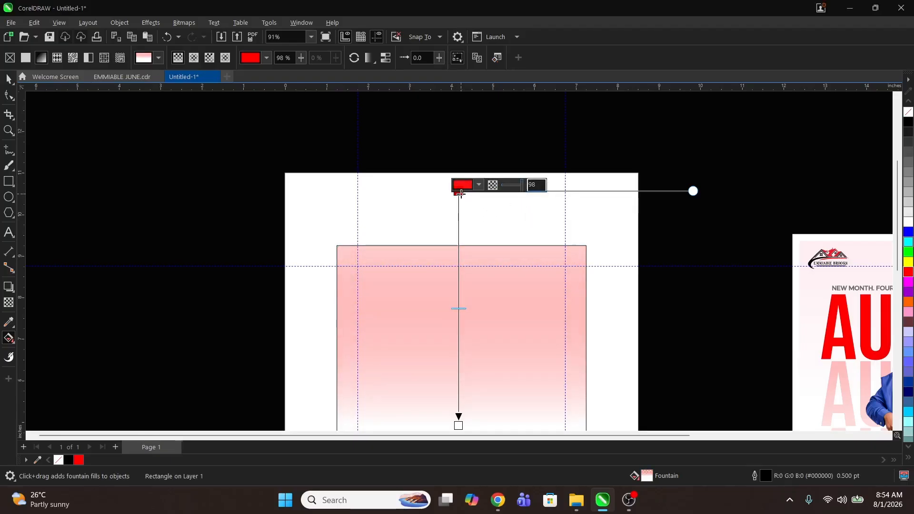
left_click_drag(460, 193, 448, 93)
- Extend the gradient's red start node much farther above the page to soften the pink background
key("z")
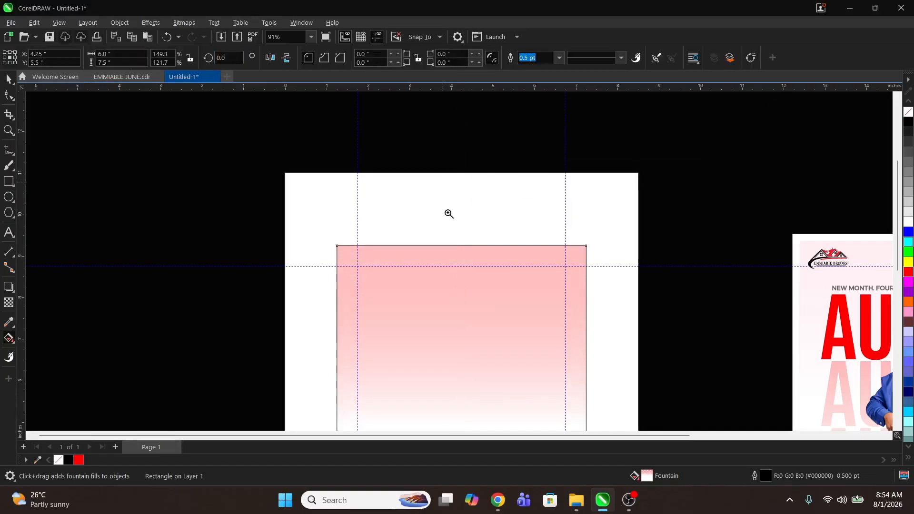
right_click(449, 217)
right_click(439, 248)
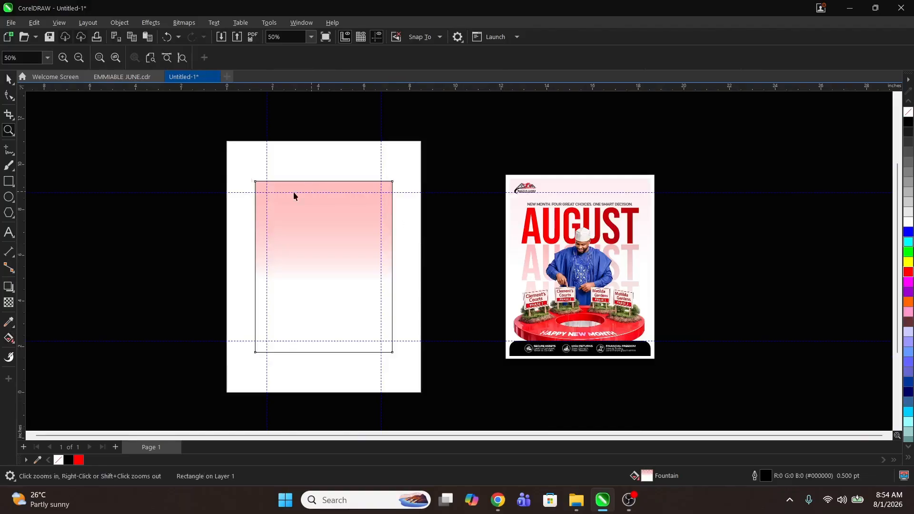
key("space")
left_click(289, 230)
left_click(8, 339)
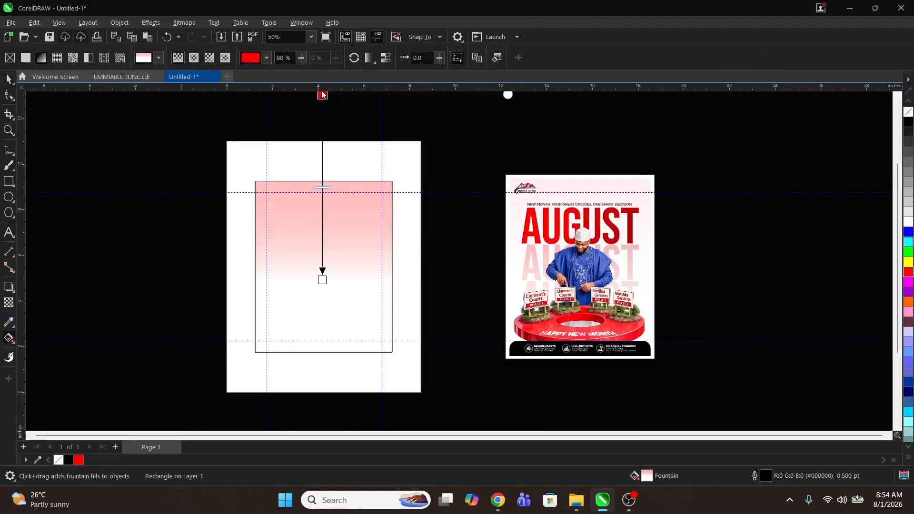
left_click_drag(323, 95, 322, 9)
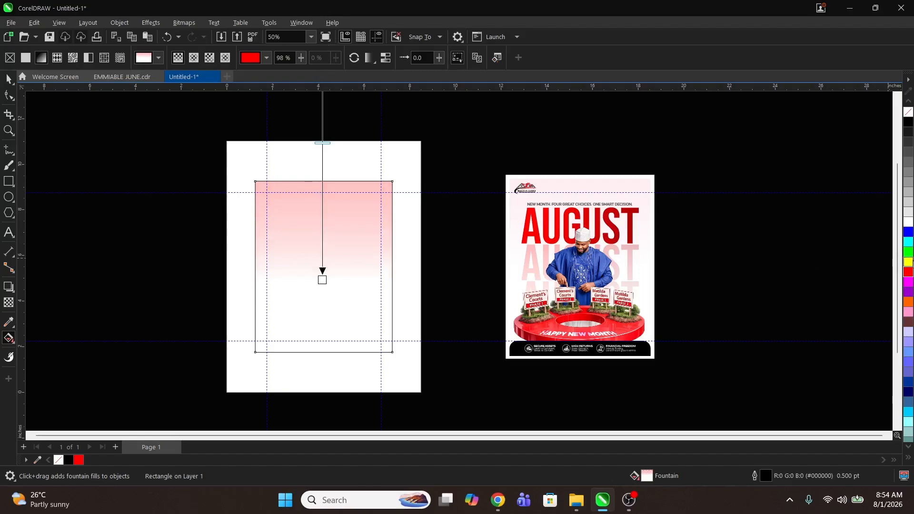
left_click_drag(898, 296, 866, 252)
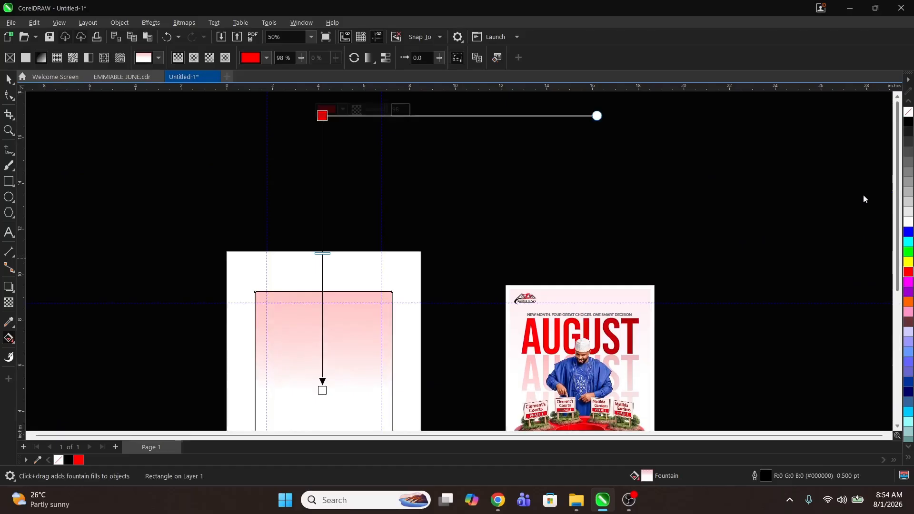
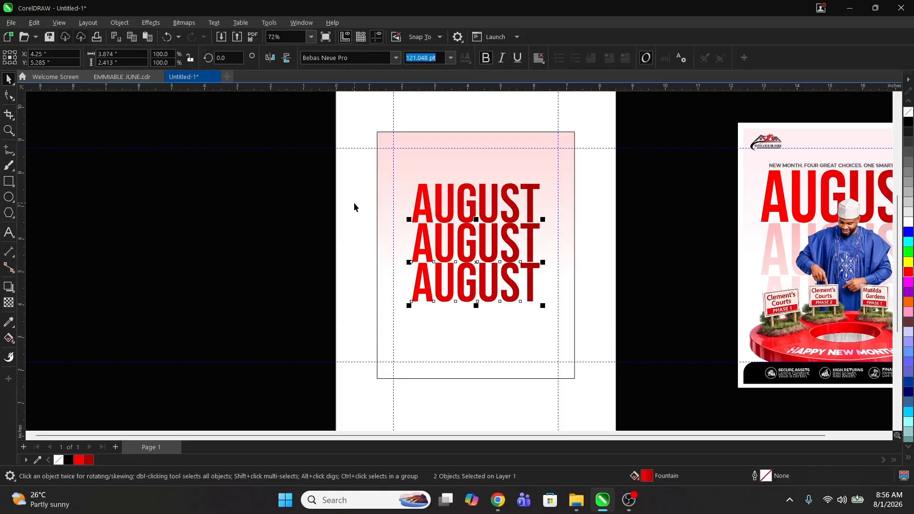
- Group the two lower AUGUST copies and apply a vertical fountain transparency that fades them out downward
key("ctrl+g")
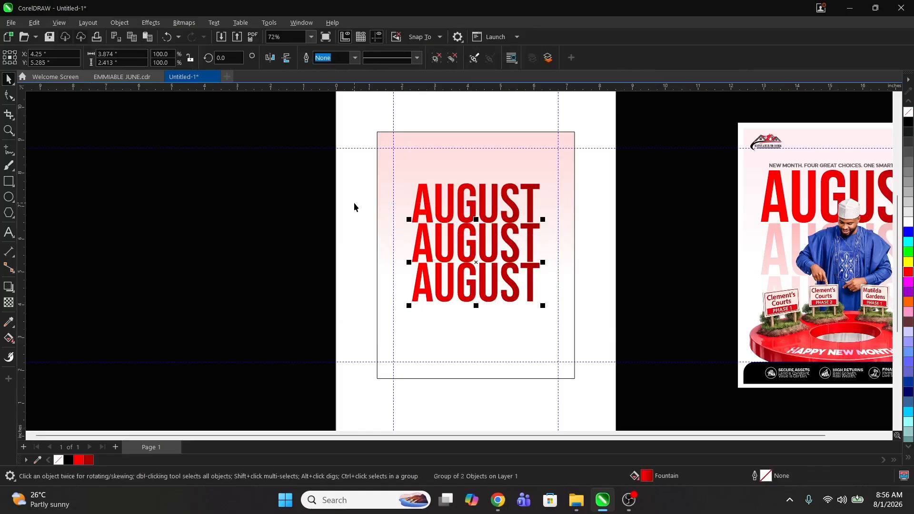
left_click(8, 305)
left_click_drag(468, 214, 468, 341)
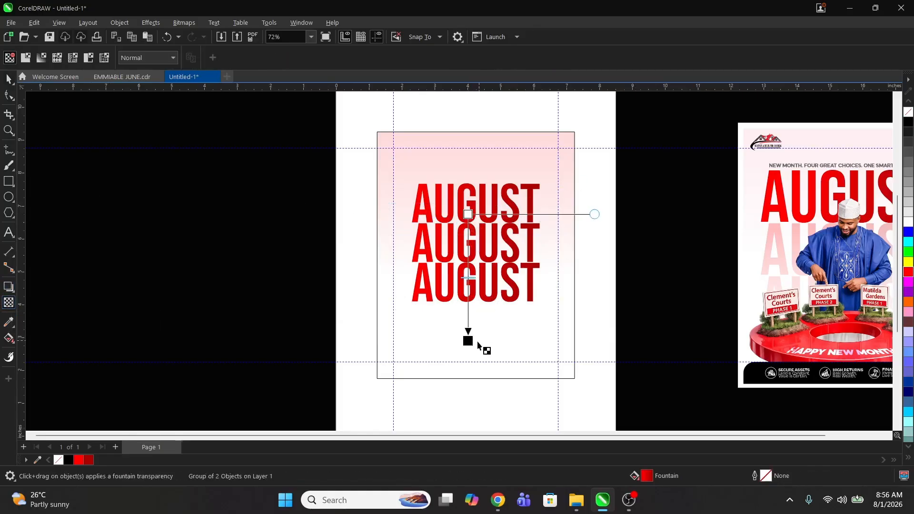
left_click_drag(468, 214, 481, 97)
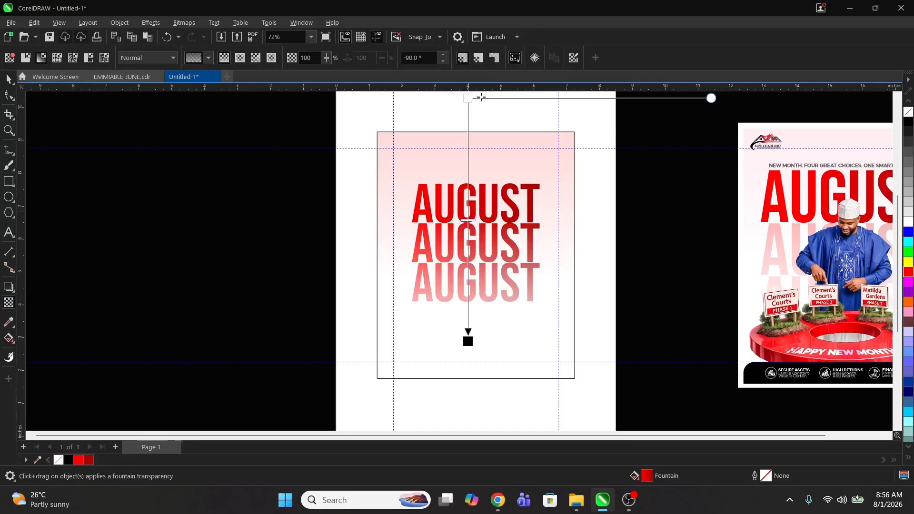
left_click_drag(468, 340, 467, 300)
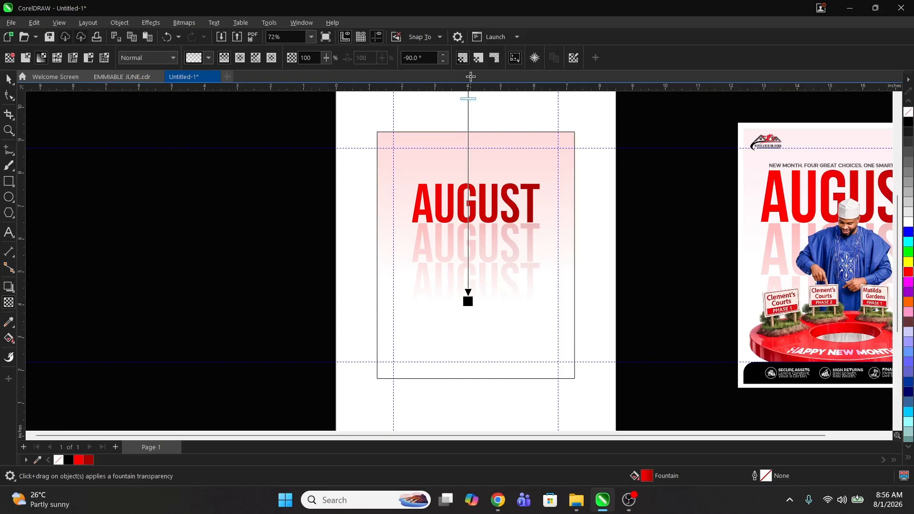
- Import "0edf5917-20b0-46c7-beaa-75baab55cfa3_up4x_DyRzdckg rrr" from Downloads and place it about 4.06 in wide over the lower part of the flyer
key("space")
left_click(599, 218)
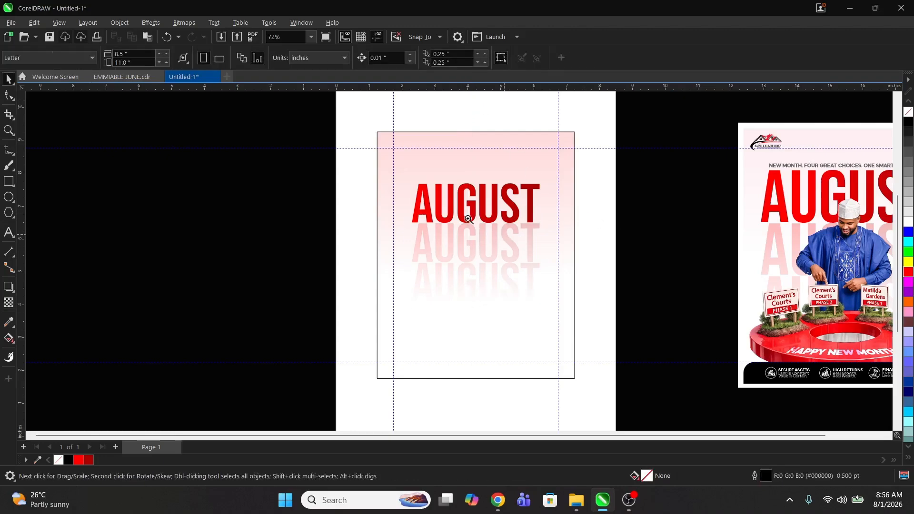
right_click(645, 202)
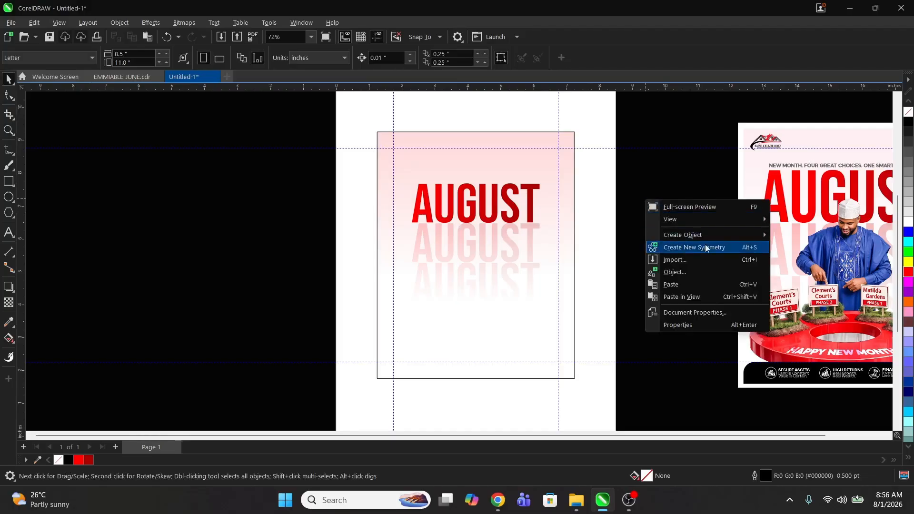
left_click(679, 260)
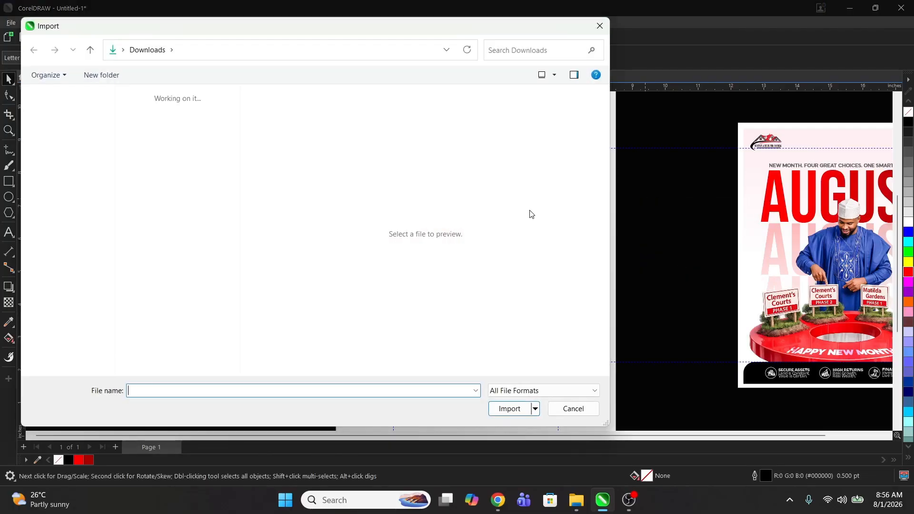
left_click(163, 222)
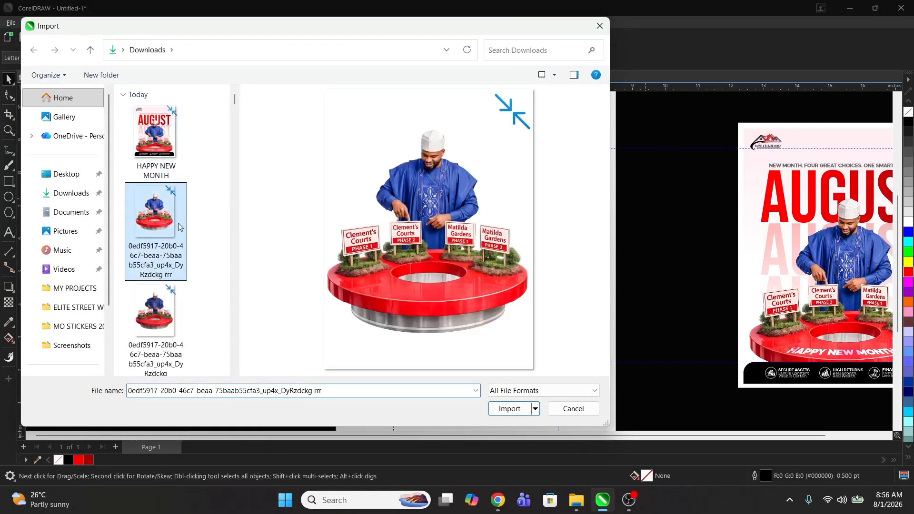
double_click(147, 220)
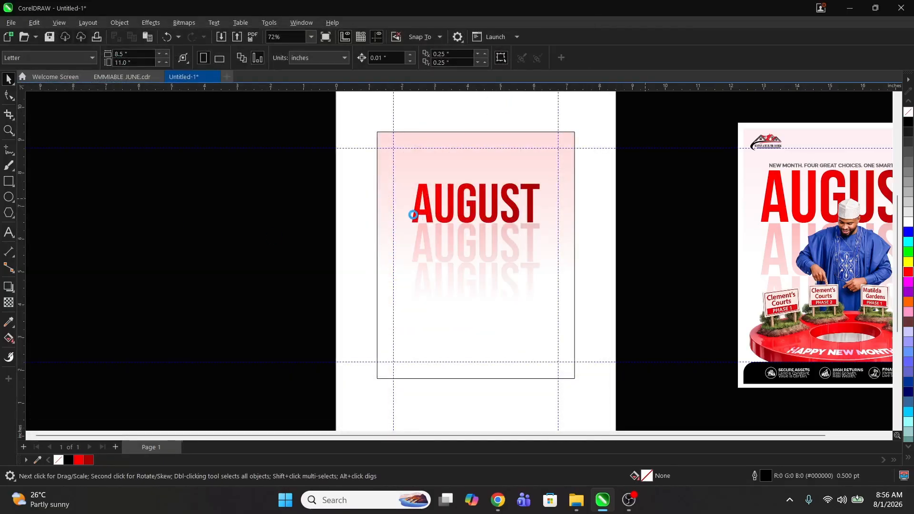
left_click_drag(415, 211, 549, 289)
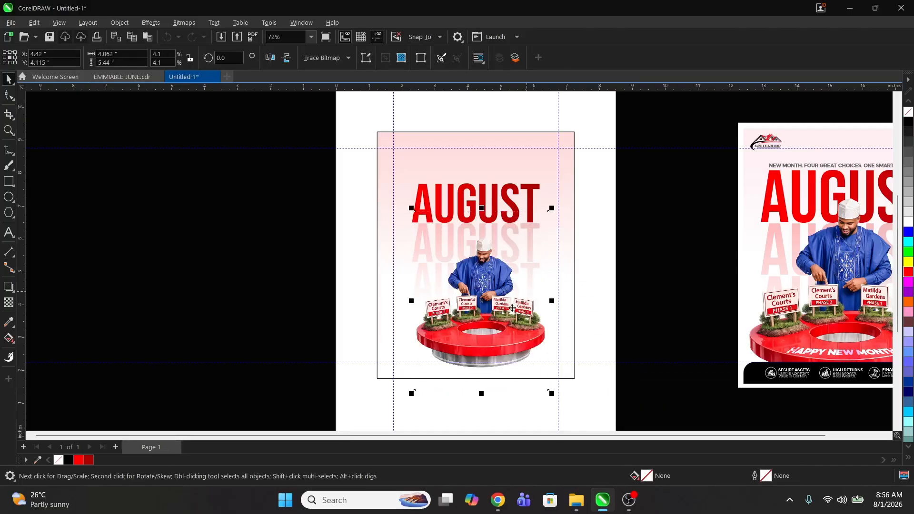
- Enlarge the imported image to about 5.13 by 6.87 in and position it over the lower AUGUST copies, centred on the flyer
mouse_move(511, 312)
left_mouse_down()
mouse_move(501, 289)
mouse_move(504, 301)
left_mouse_up()
left_click_drag(548, 369, 568, 397)
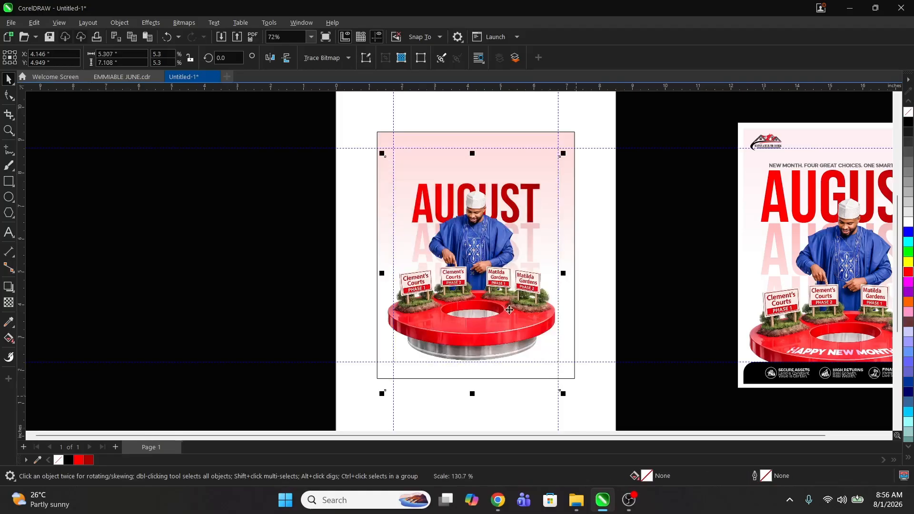
left_click_drag(506, 305, 507, 317)
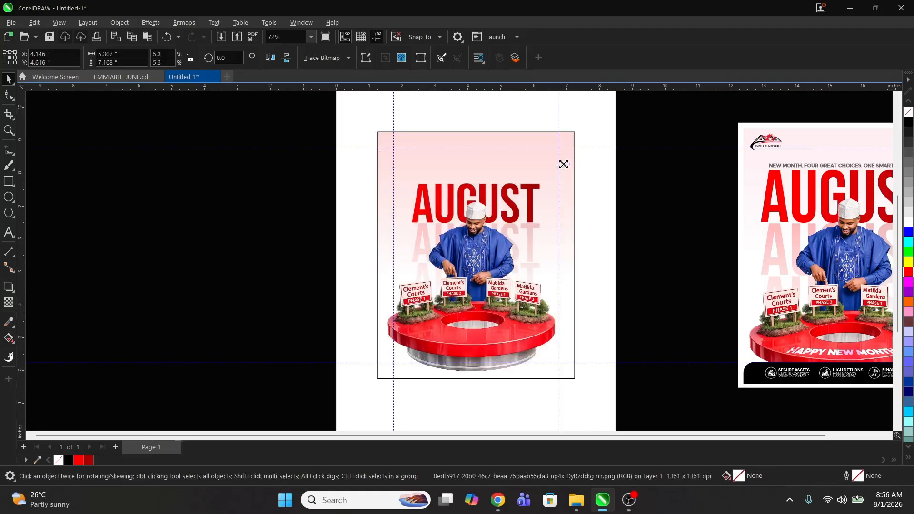
left_click_drag(563, 164, 559, 171)
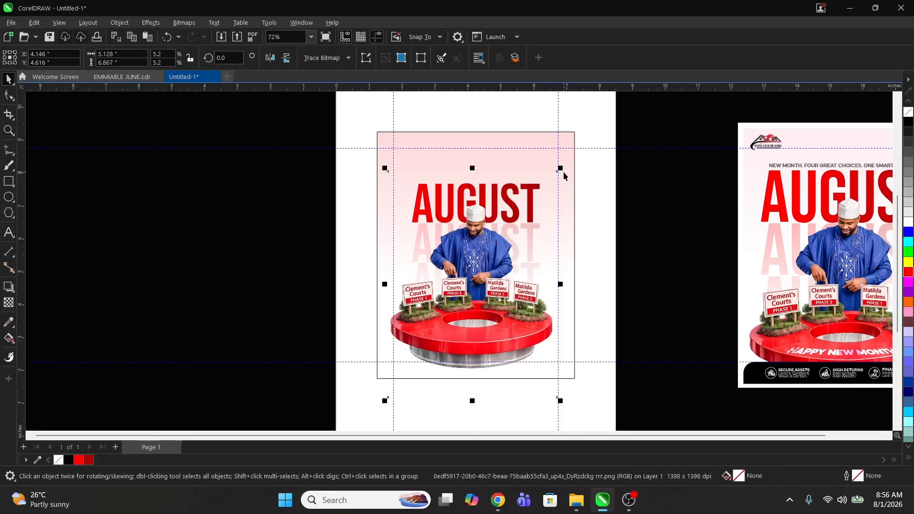
left_click(637, 209)
left_click(567, 206)
key("ctrl+z")
- Trim the empty lower part of the image with the Shape tool so it is about 6.01 in high
key("z")
left_click_drag(383, 118, 627, 405)
key("space")
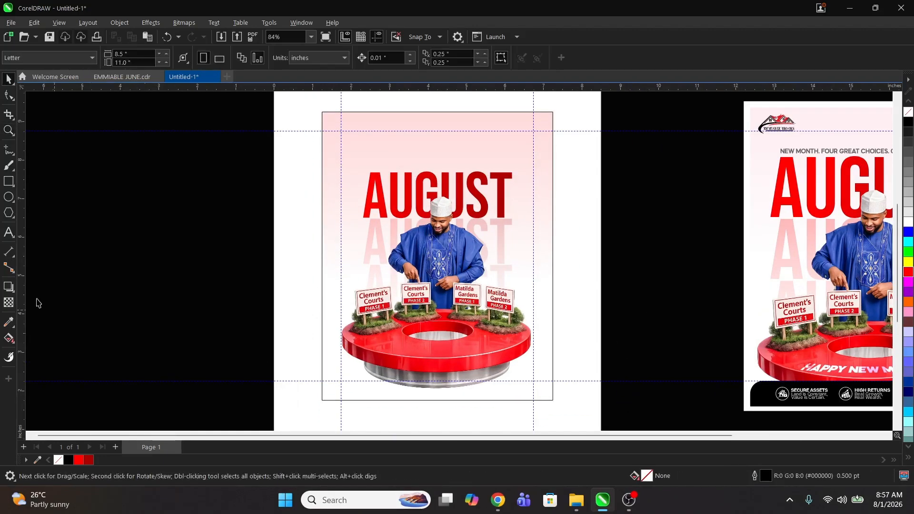
left_click(420, 360)
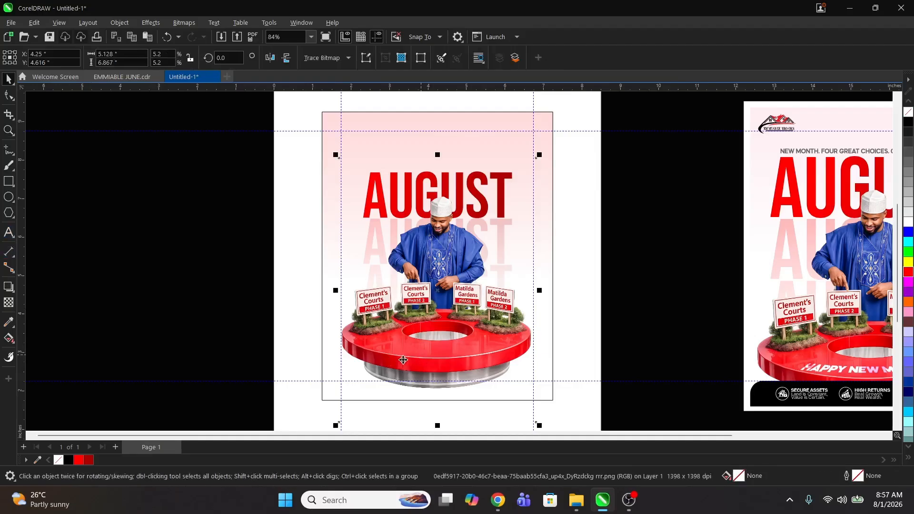
left_click(9, 95)
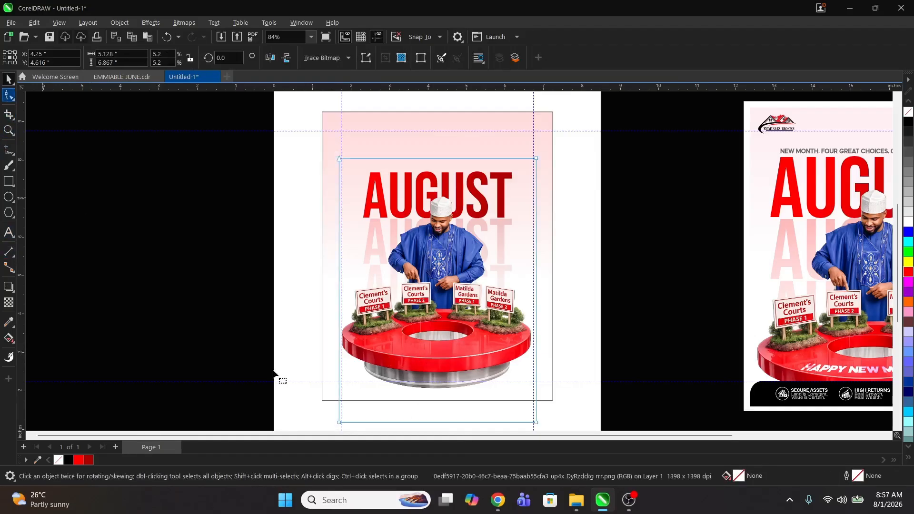
left_click_drag(279, 378, 536, 349)
- Draw a rectangle about 6 by 0.95 in across the full width of the flyer's bottom edge
left_click(6, 183)
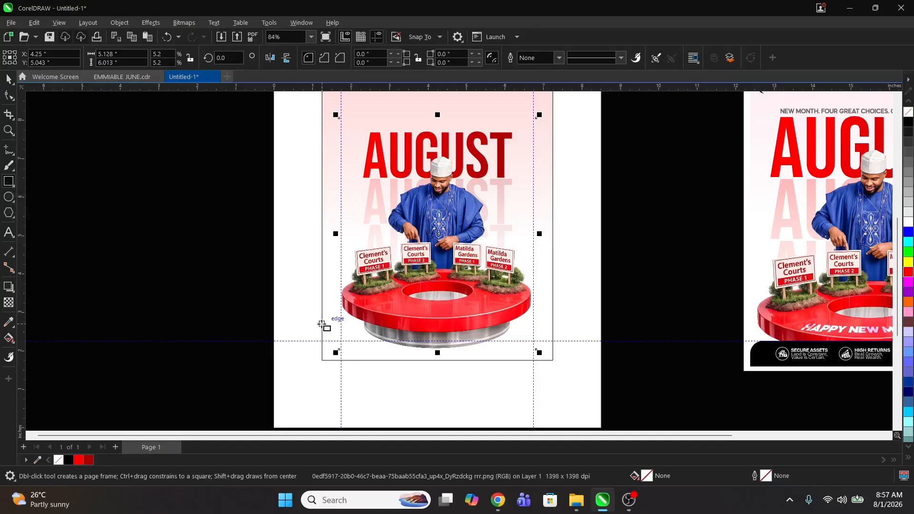
left_click_drag(322, 324, 553, 360)
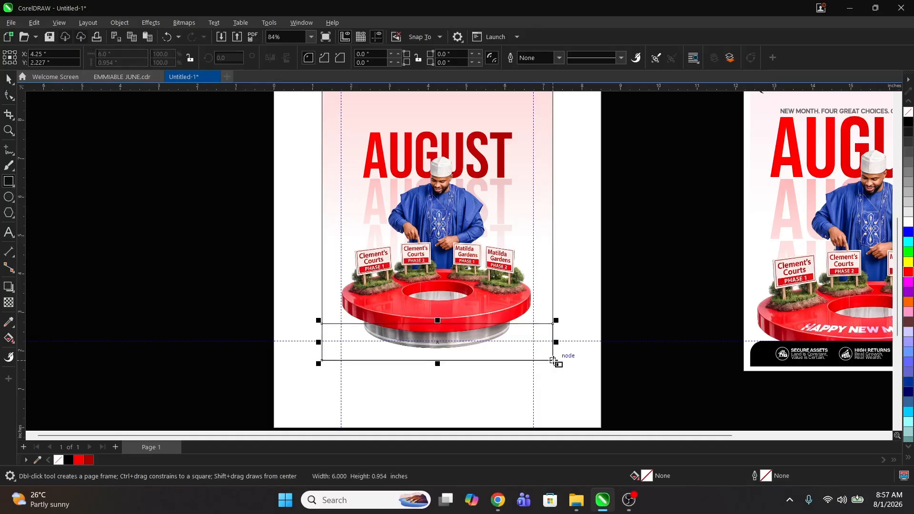
key("z")
left_click_drag(272, 313, 394, 379)
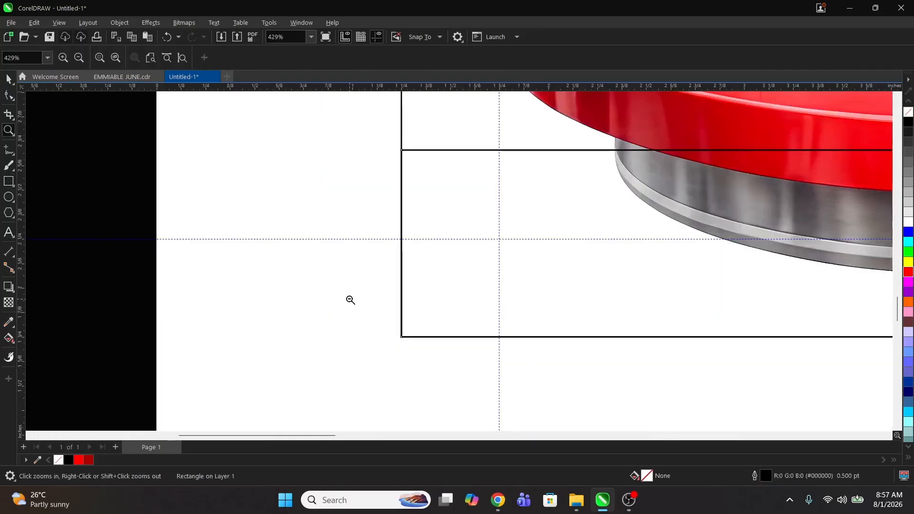
right_click(351, 299)
key("space")
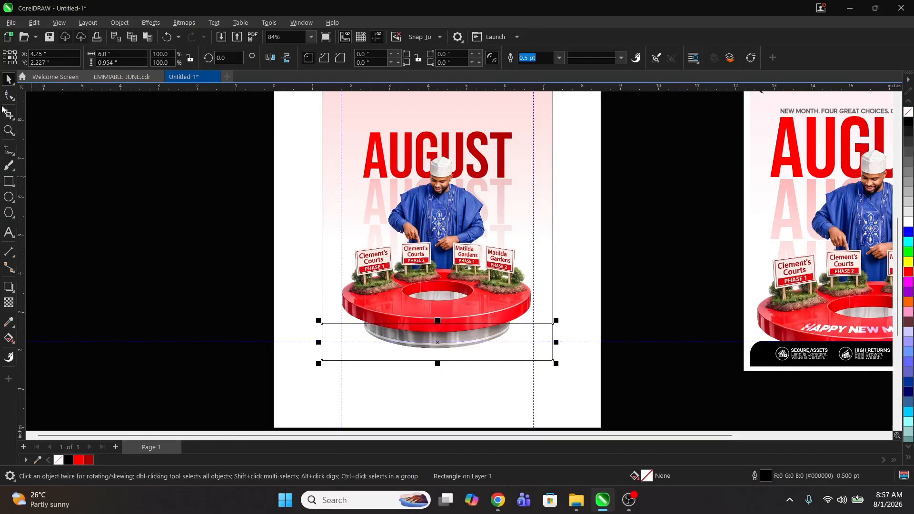
- Round the two upper corners of the footer rectangle with a radius of about 0.477 in
left_click(8, 95)
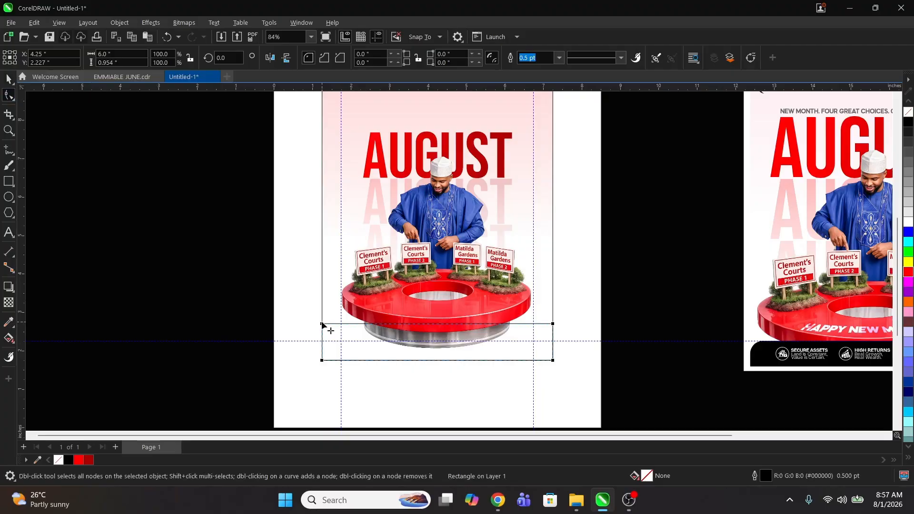
left_click_drag(393, 337, 398, 337)
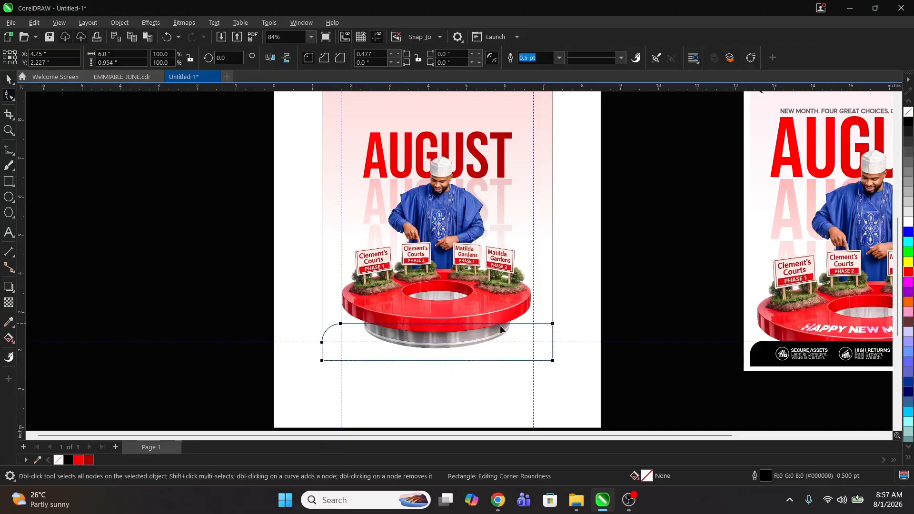
key("space")
left_click(550, 206, "shift")
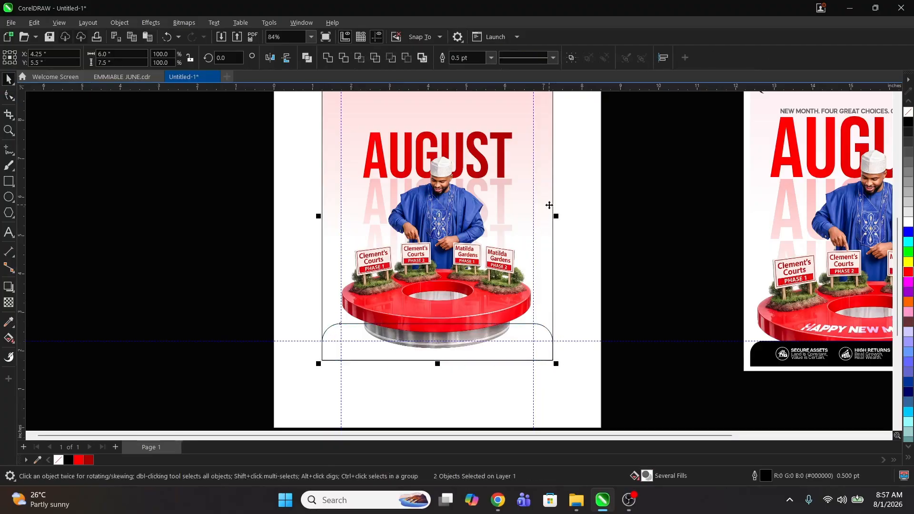
- Fill the rounded footer rectangle with black and remove its outline
left_click(552, 353)
left_click(69, 460)
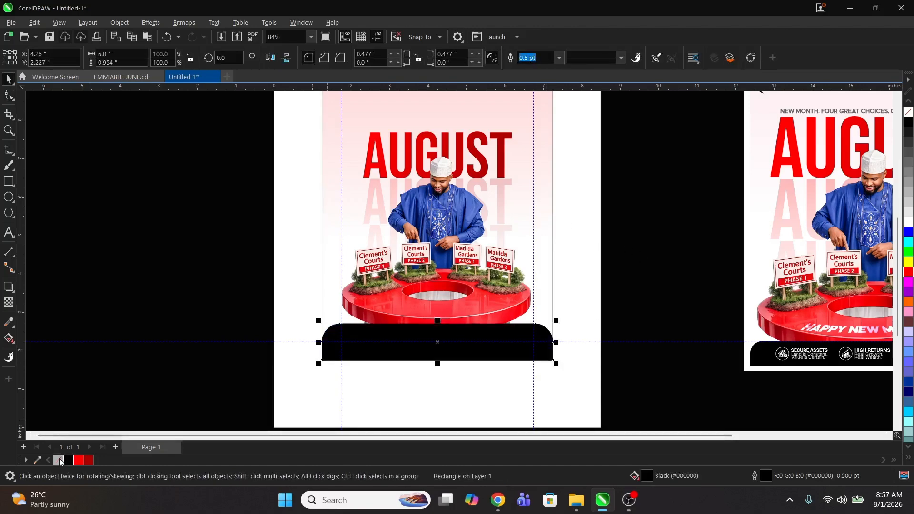
right_click(59, 460)
left_click(130, 305)
- Copy the Emmiable Brooks logo from the reference flyer into the new flyer's upper-left corner, near the margin guides
key("z")
right_click(293, 306)
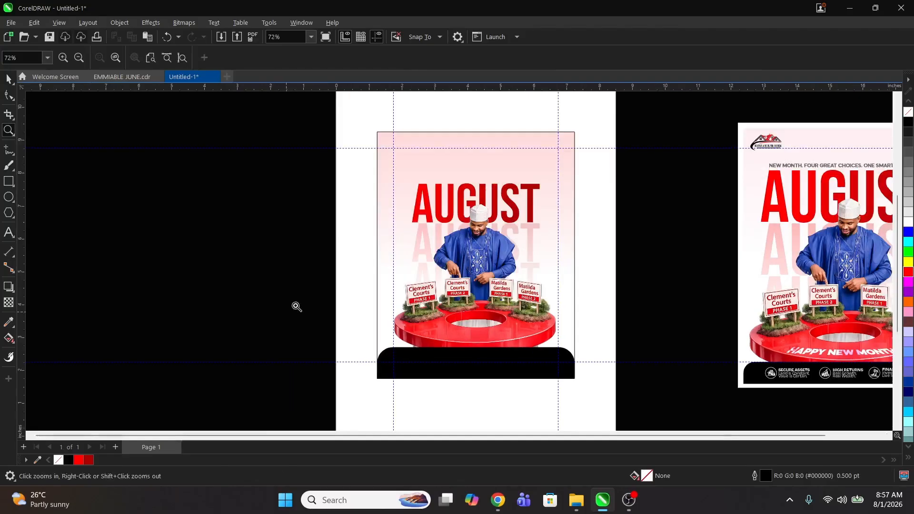
left_click_drag(362, 118, 599, 384)
key("space")
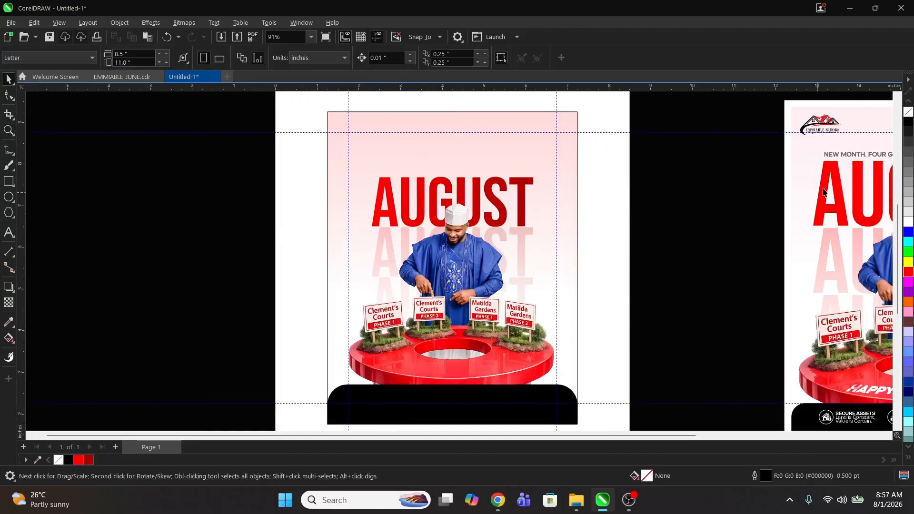
left_click(822, 127)
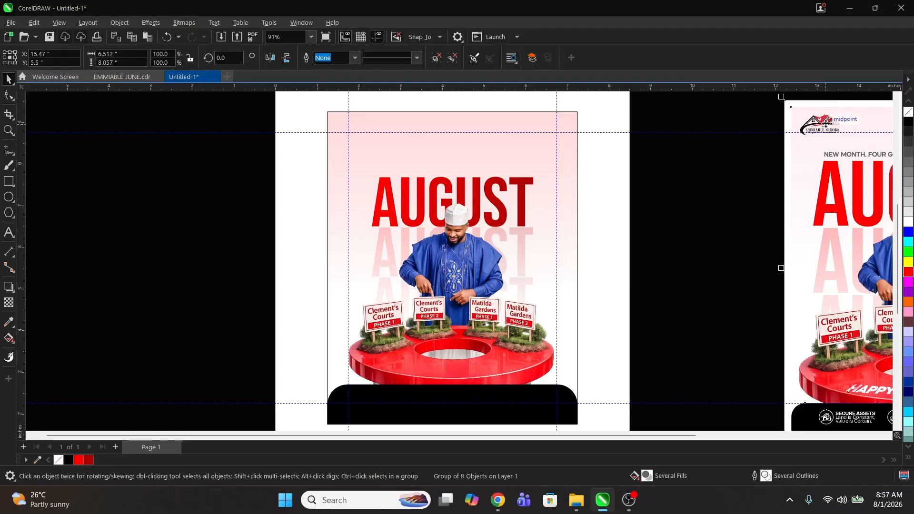
left_click(823, 128, "ctrl")
key("ctrl+v")
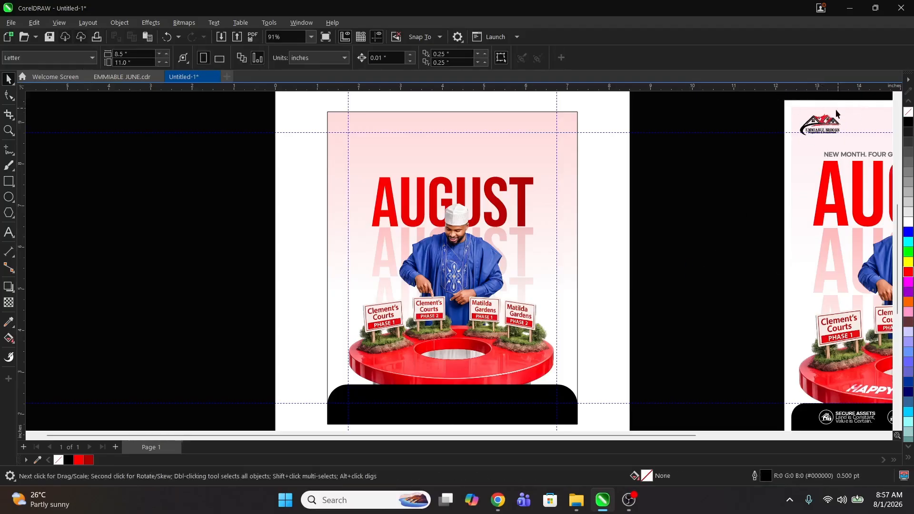
left_click_drag(821, 119, 368, 143)
key("z")
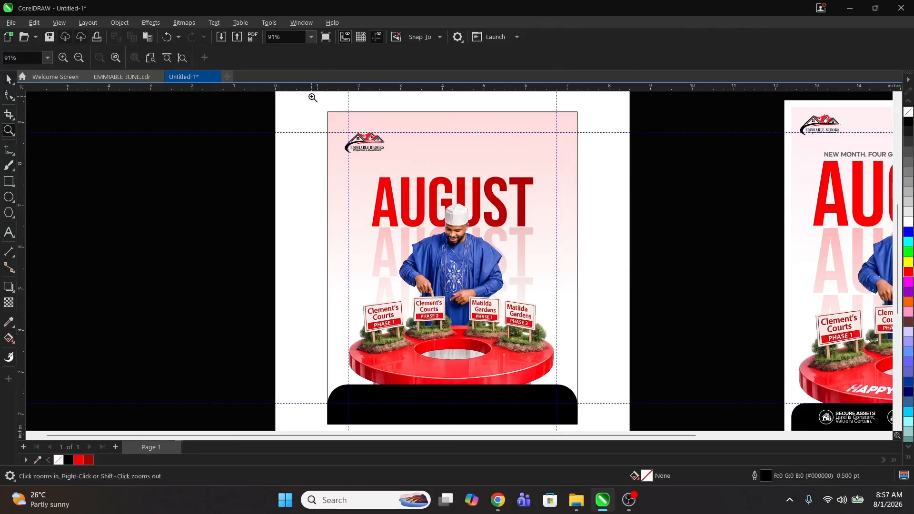
left_click_drag(313, 98, 636, 305)
key("space")
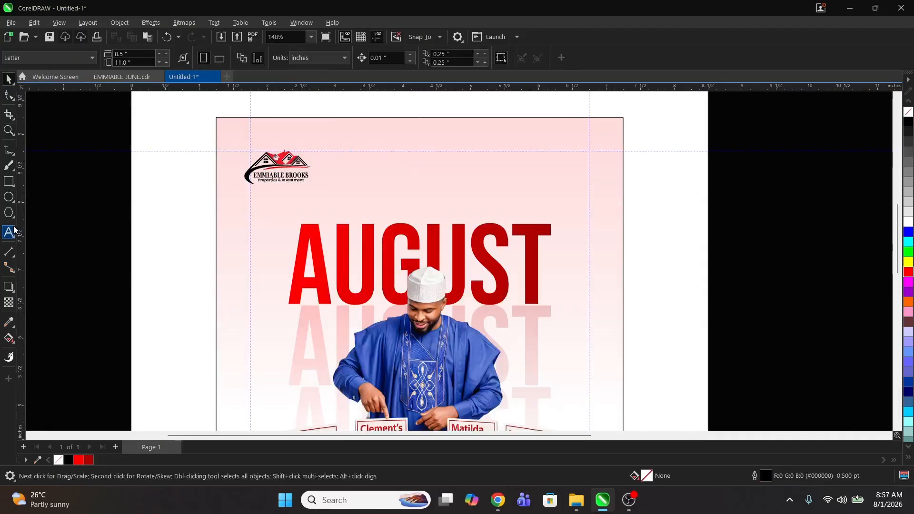
left_click(14, 230)
left_click(374, 198)
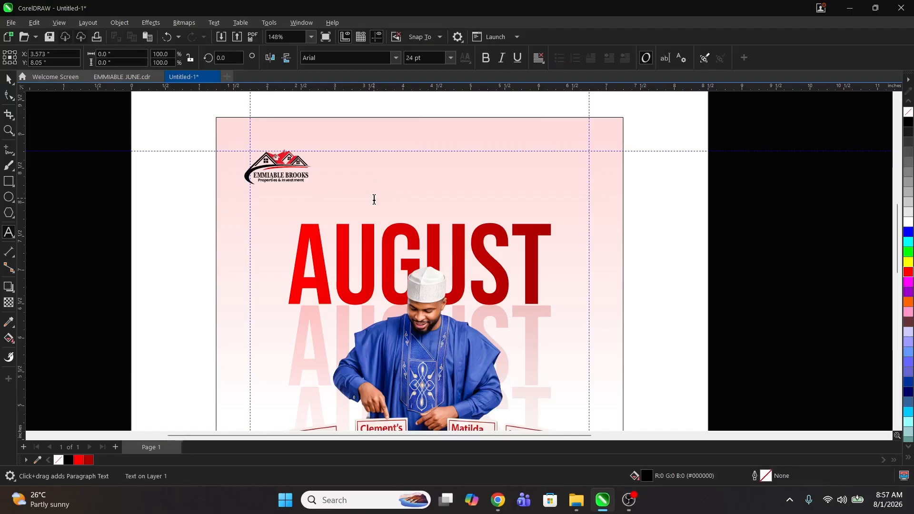
key("z")
right_click(343, 203)
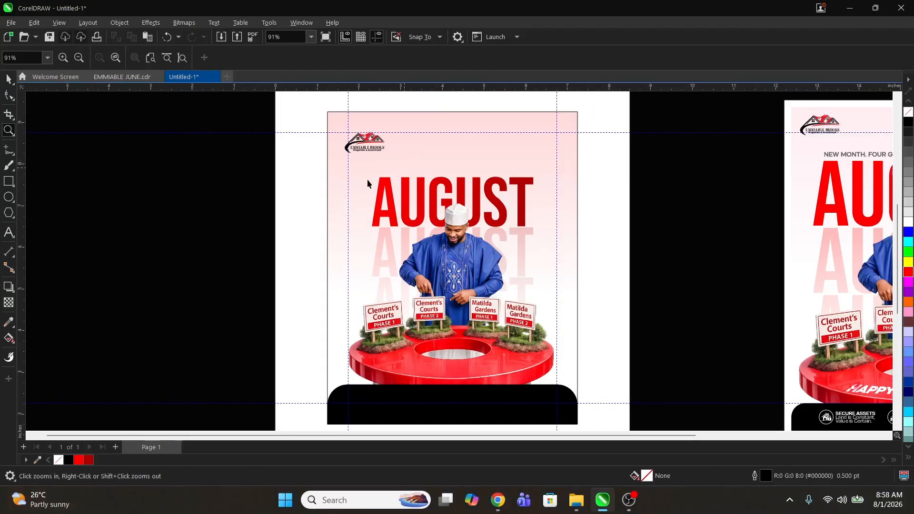
key("space")
- Add the text line "NEW MONTH. FOUR GREAT CHOICES. ONE SMART DECISION." beside the logo, above the AUGUST headline
left_click_drag(499, 436, 591, 437)
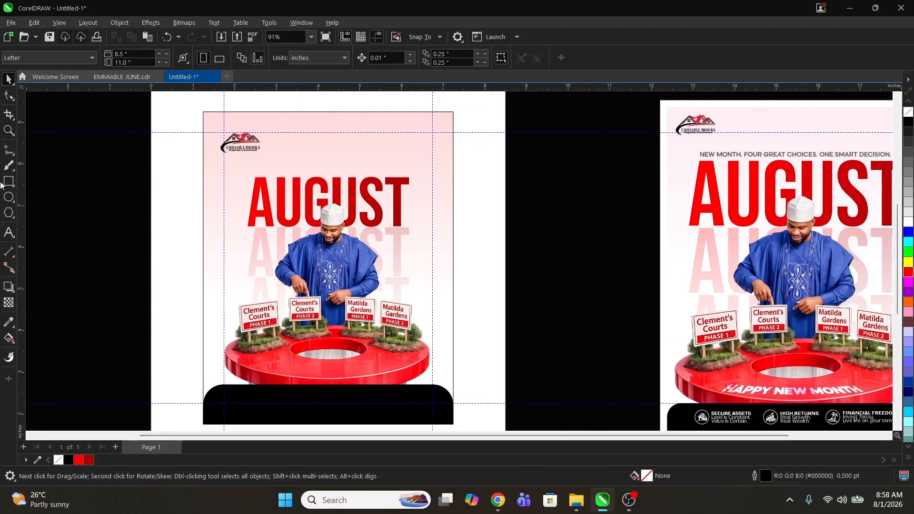
left_click(9, 232)
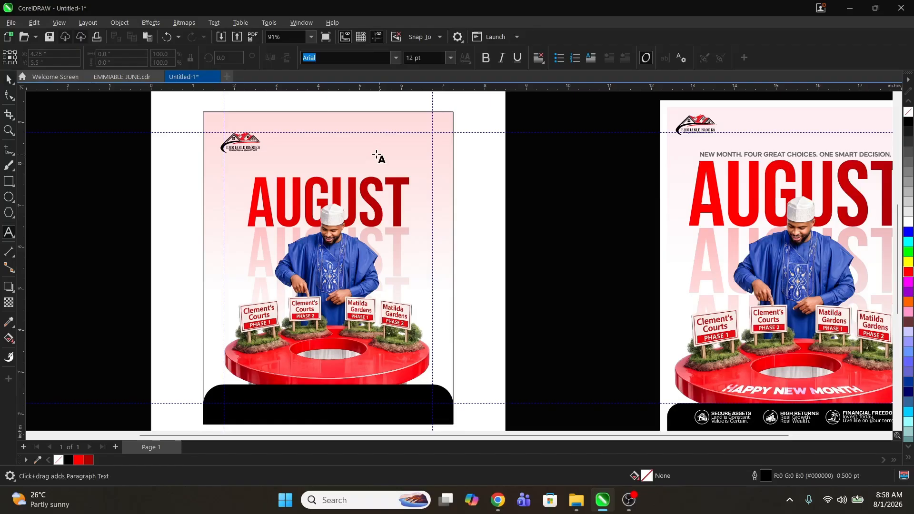
left_click(308, 156)
type("NEW MONTH")
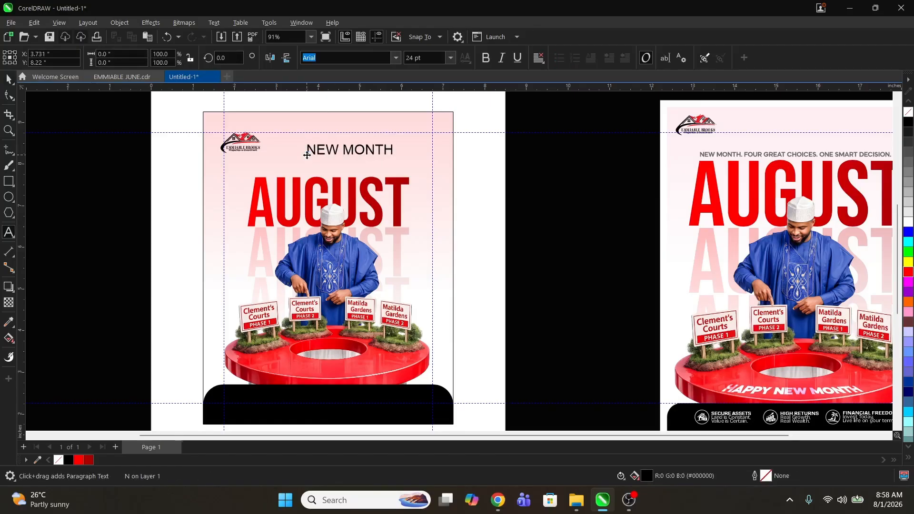
type(". FOUR GREAT CHOICES. ONE SMART DEC")
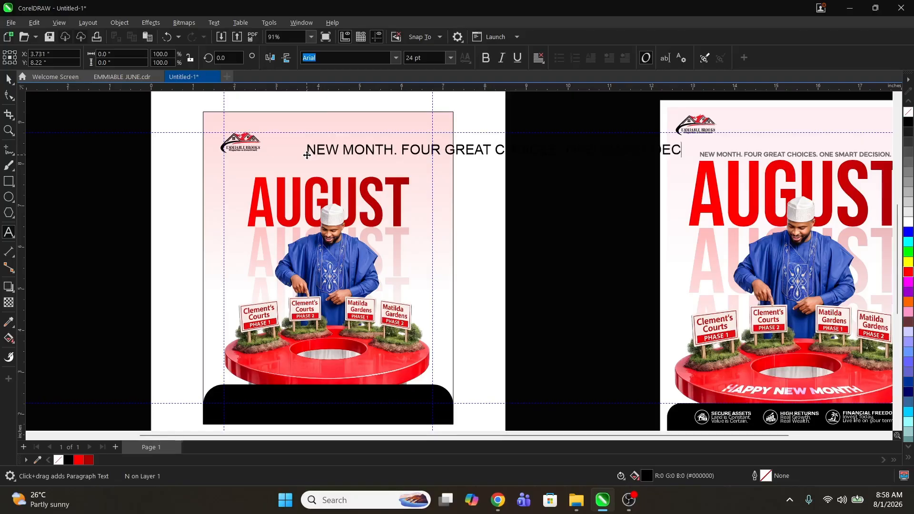
type("ISION.")
key("Escape")
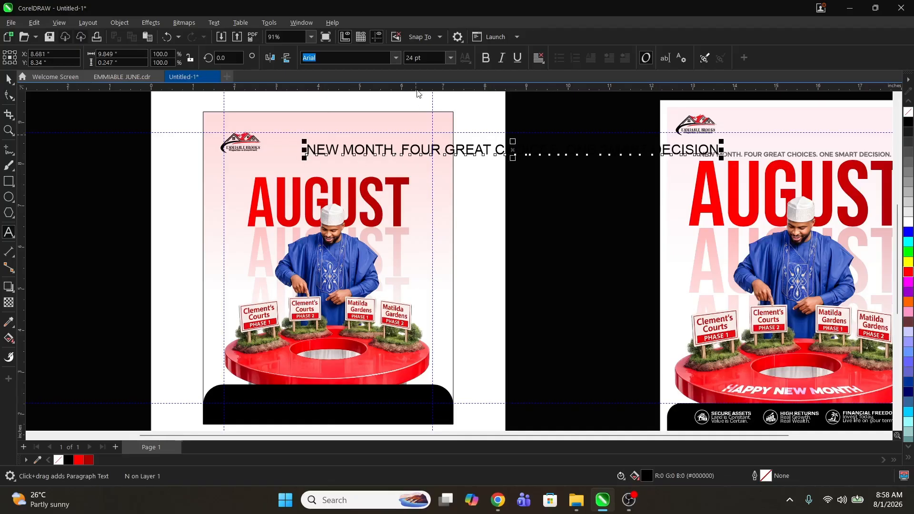
- Set the tagline's font size to 10 pt and place it just above the top AUGUST headline
key("space")
type("10")
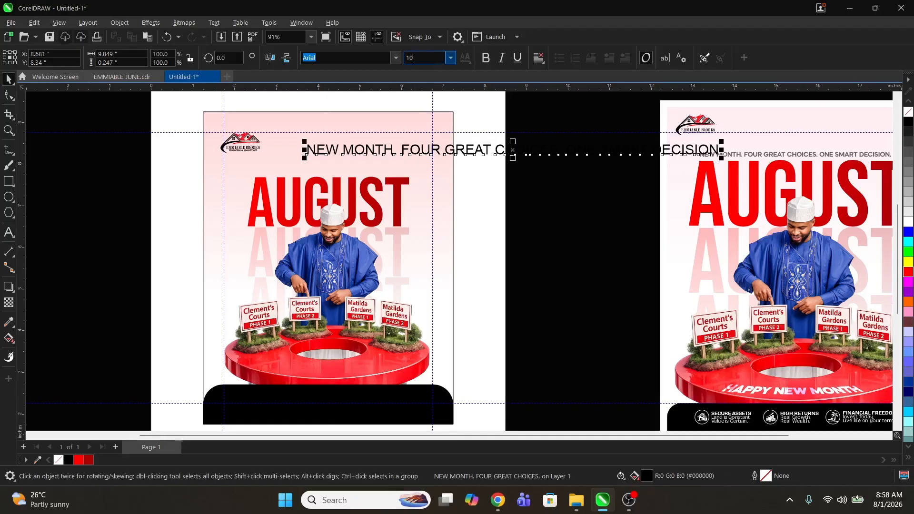
key("Return")
key("z")
left_click_drag(166, 101, 568, 306)
left_click_drag(468, 175, 377, 203)
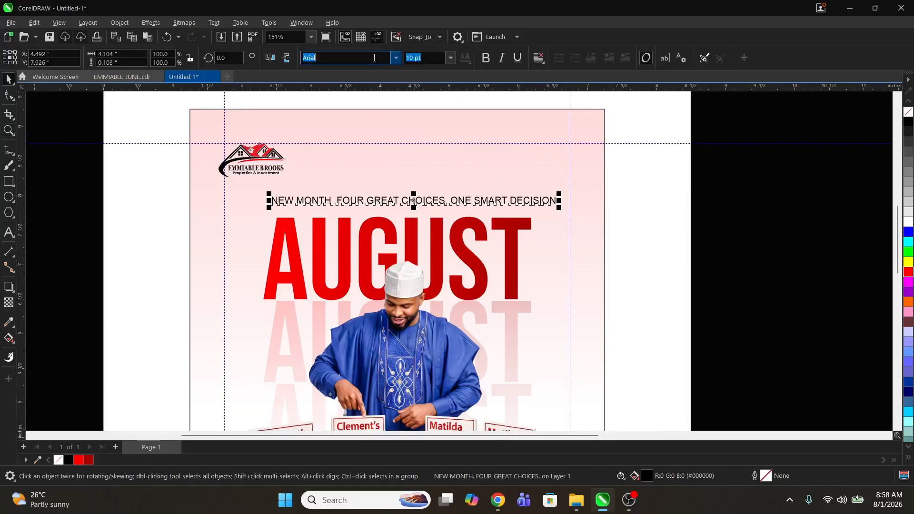
- Set the tagline's font to Mazzard H Bold
type("Mazzard H")
key("Return")
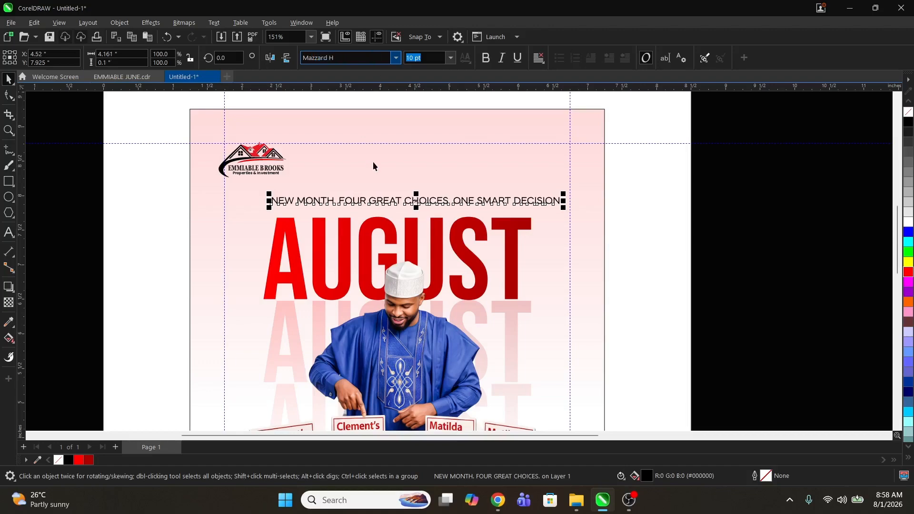
left_click(390, 57)
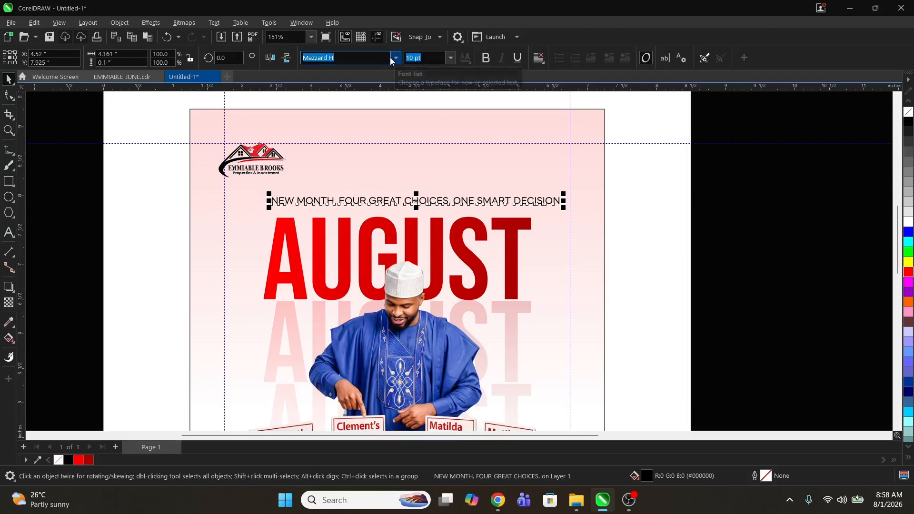
left_click(396, 57)
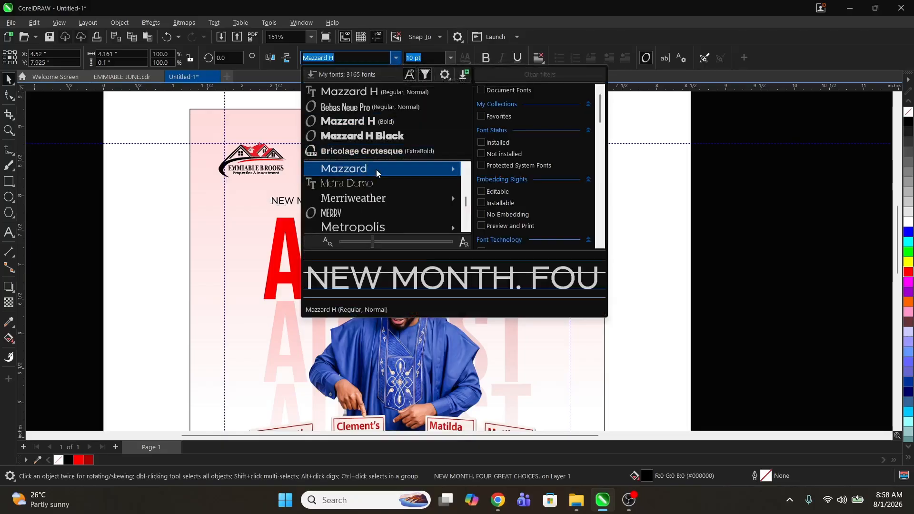
mouse_move(377, 170)
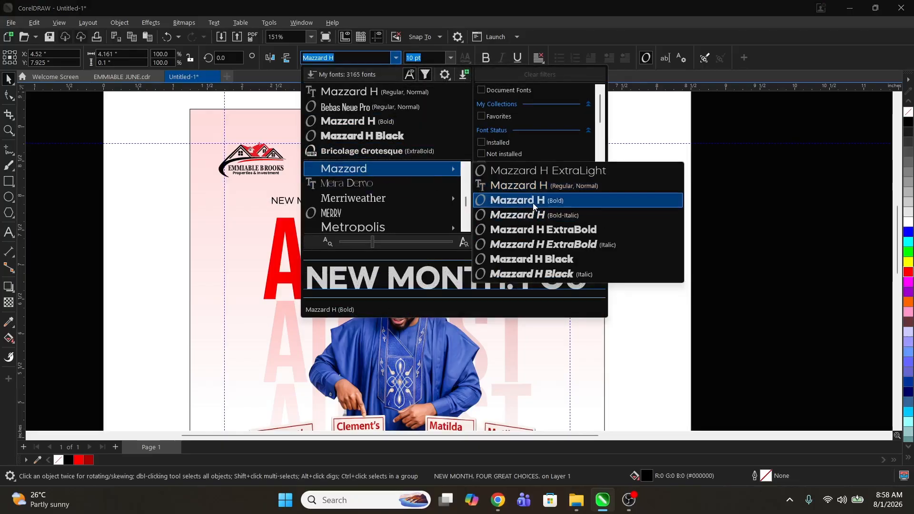
left_click(532, 202)
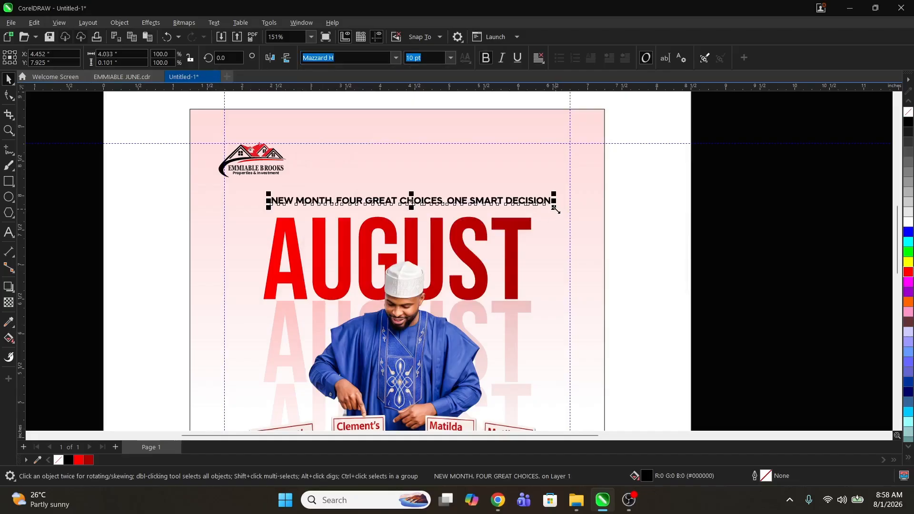
- Shrink the tagline to about 8 pt, place it closer above the AUGUST headline and centre it horizontally with the man-and-table image
left_click_drag(539, 212, 502, 210)
left_click(508, 222, "shift")
key("c")
left_click(678, 225)
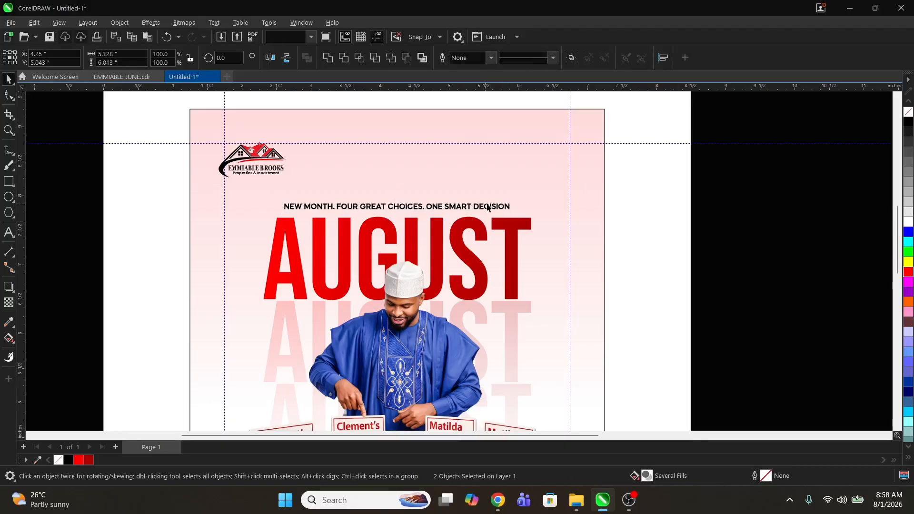
- Fill the tagline with dark gray #4D4D4D and enlarge it from its centre to about 8.6 pt
left_click(498, 206)
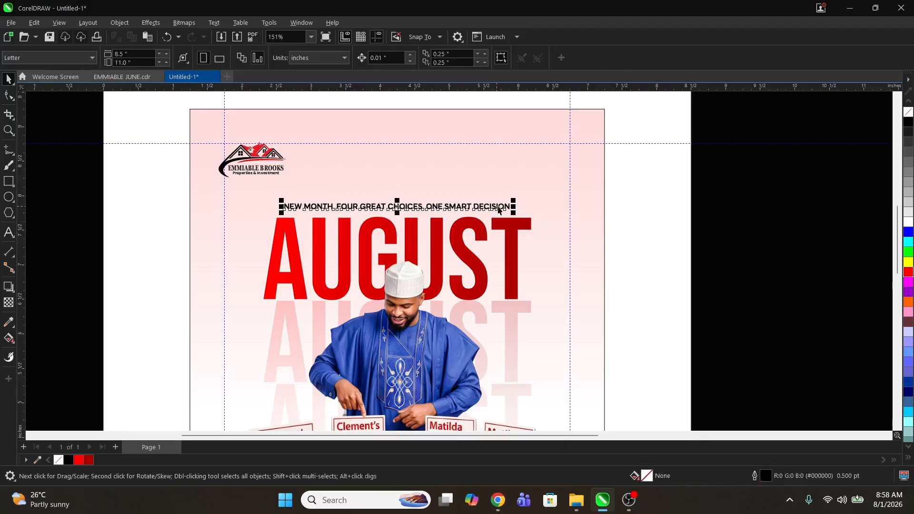
left_click(909, 166)
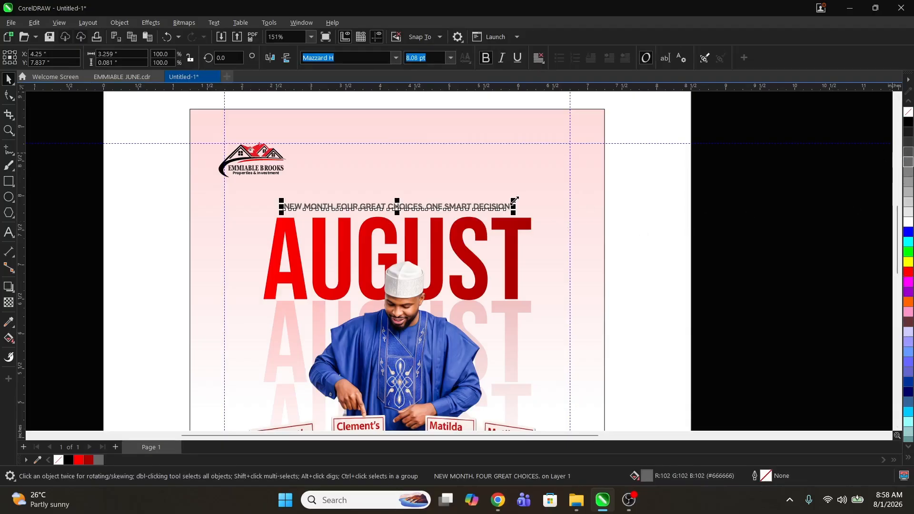
left_click_drag(514, 200, 520, 201)
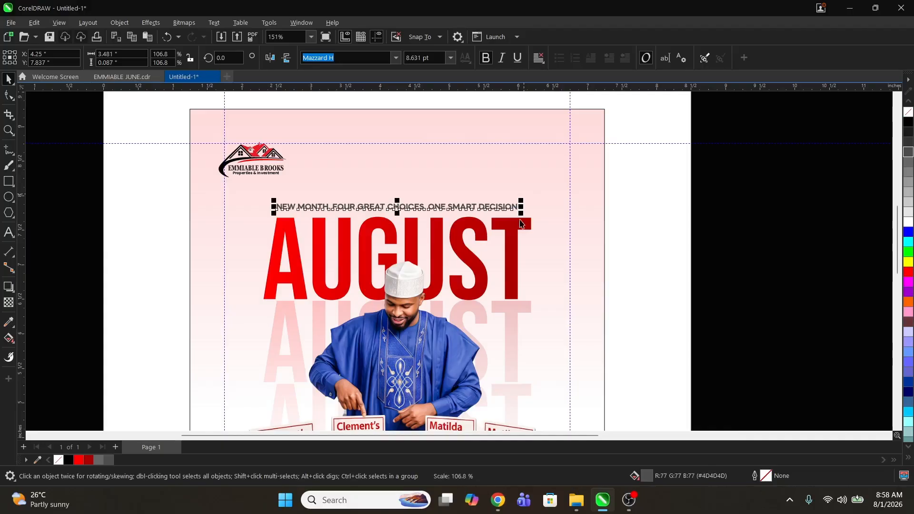
left_click(519, 220)
left_click(693, 212)
- Cut the top AUGUST headline and its faded copies out of the flyer, keeping them on the clipboard
key("z")
right_click(444, 178)
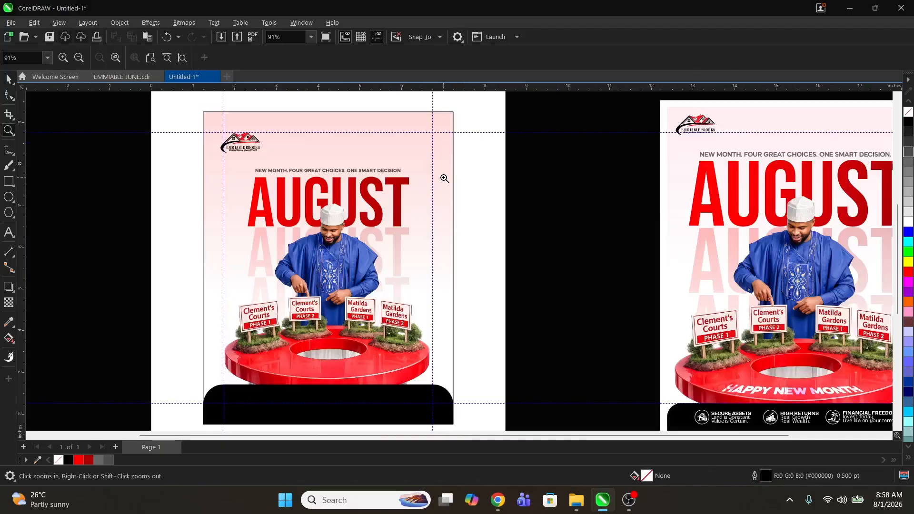
left_click_drag(190, 132, 478, 409)
key("space")
left_click(508, 343)
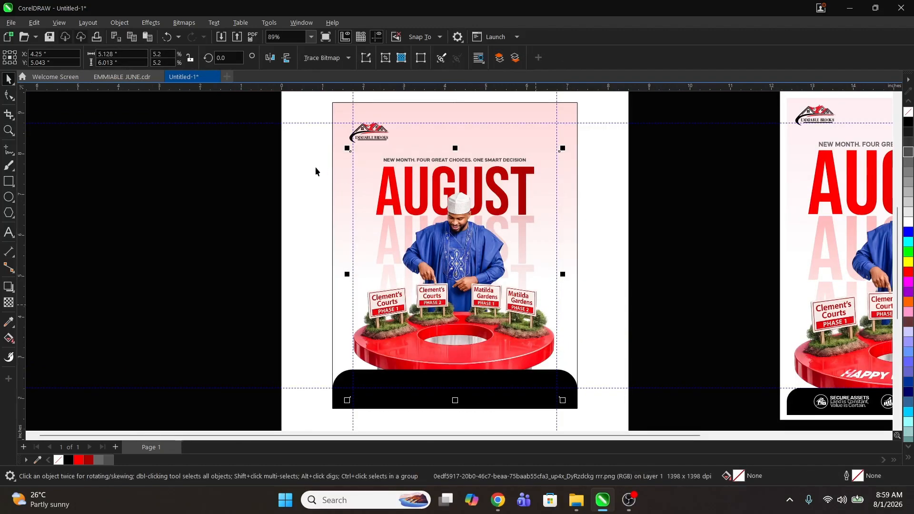
left_click(305, 179)
left_click_drag(307, 160, 583, 352)
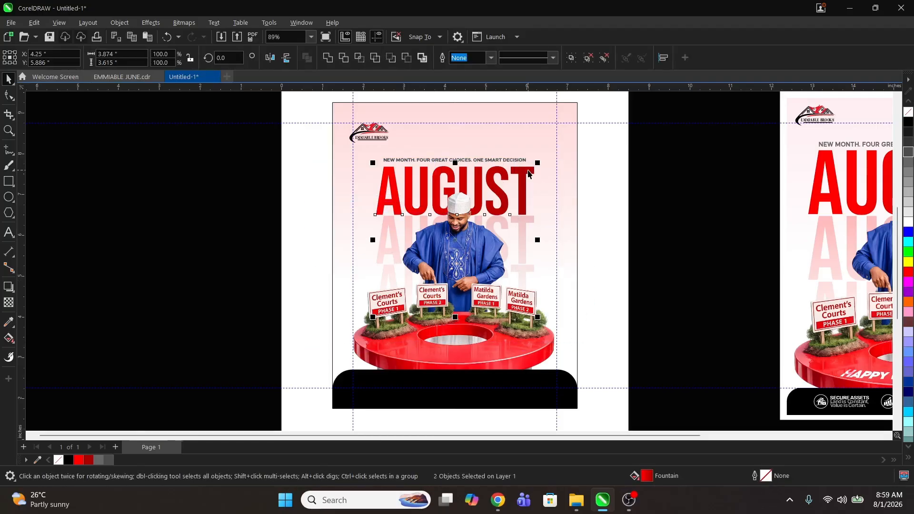
key("Delete")
key("ctrl+z")
key("Delete")
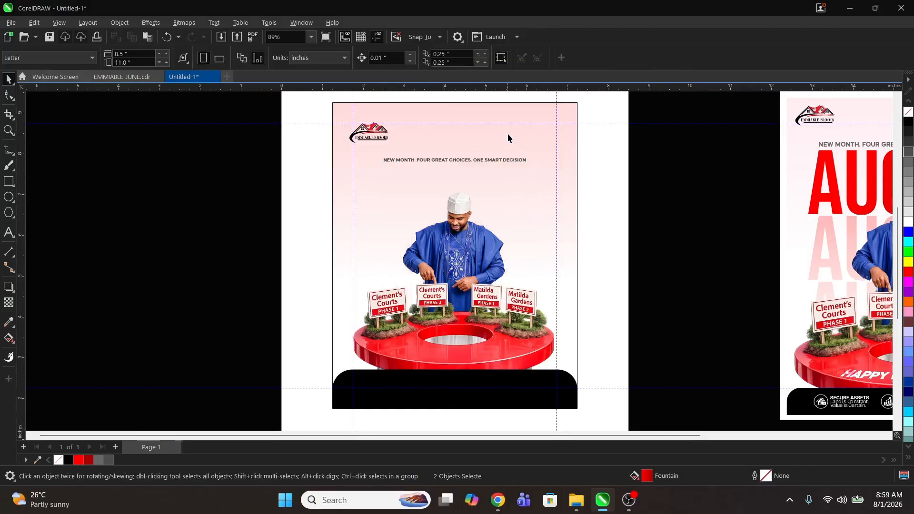
left_click(508, 137)
right_click(508, 136)
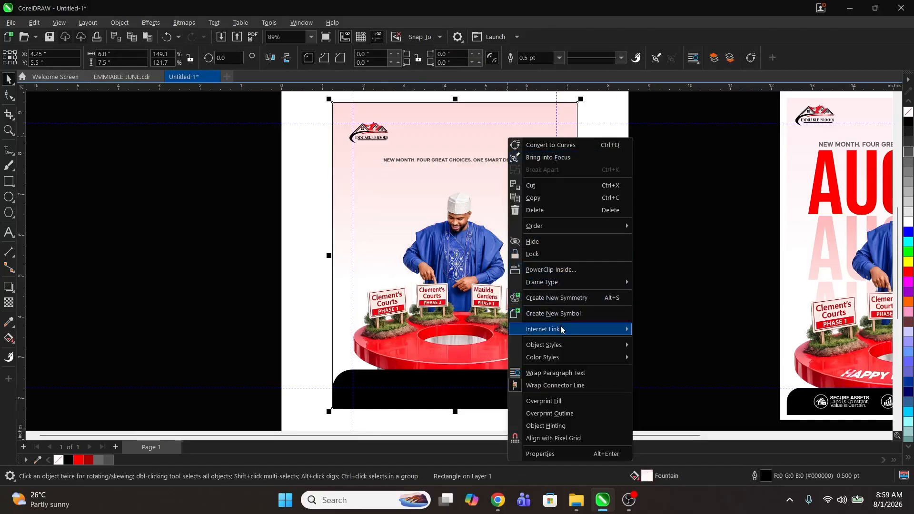
mouse_move(586, 284)
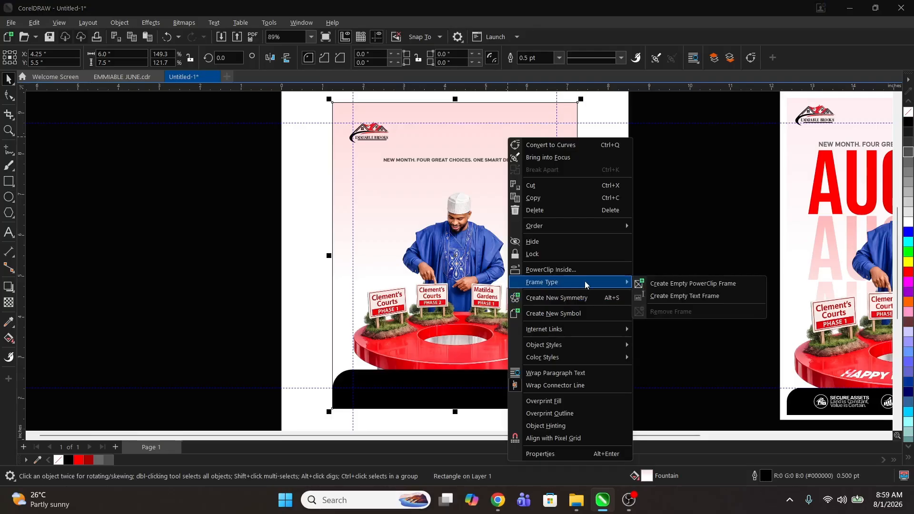
left_click(680, 297)
key("ctrl+z")
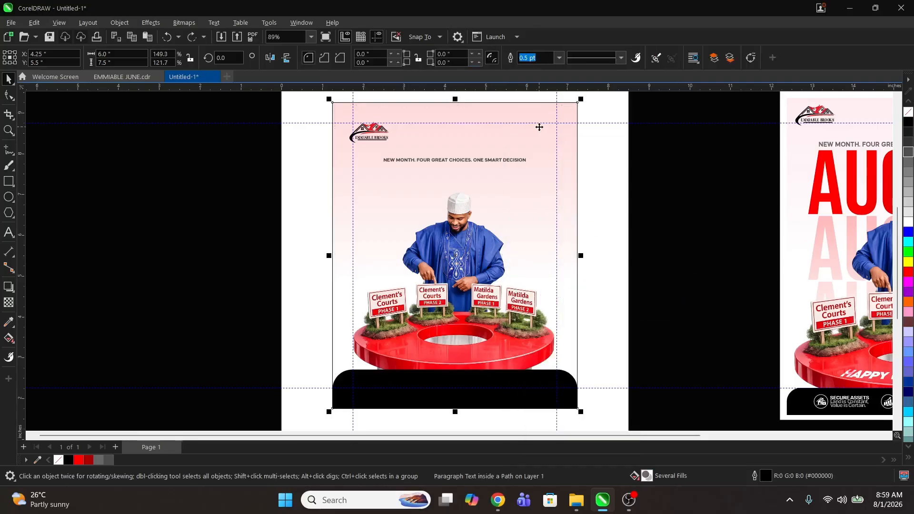
- Turn the background rectangle into an empty PowerClip frame and paste the cut AUGUST headlines inside it
right_click(537, 127)
mouse_move(607, 274)
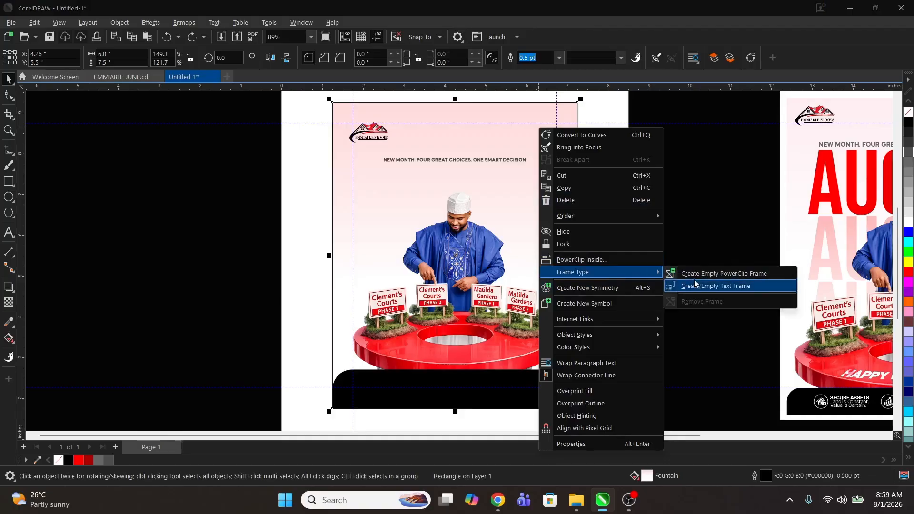
left_click(677, 272)
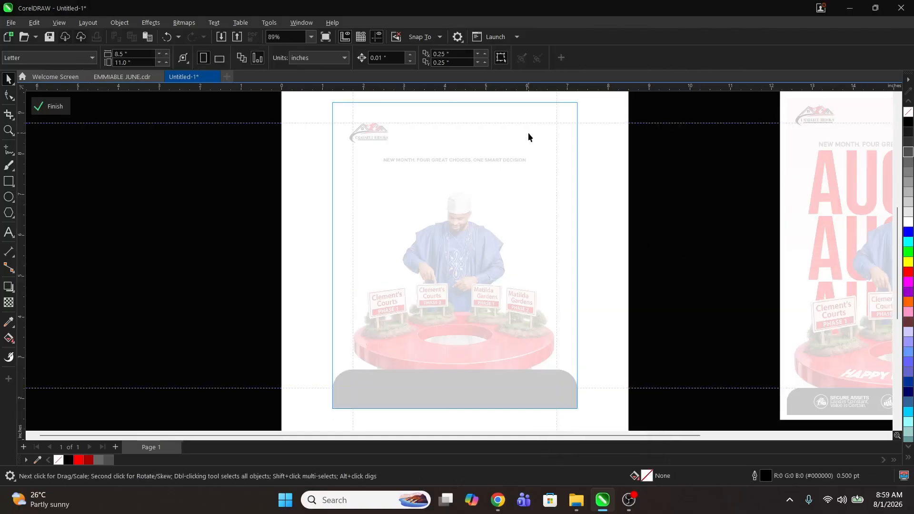
key("ctrl+v")
left_click(663, 228, "ctrl")
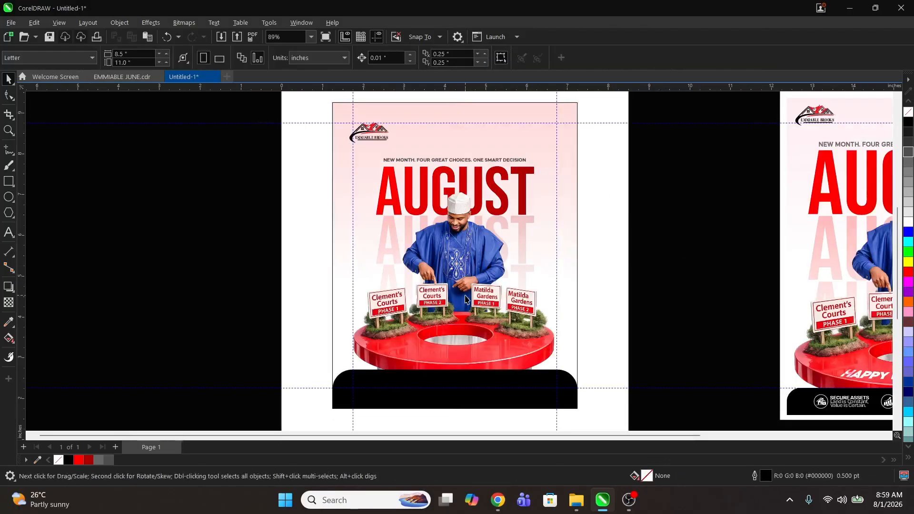
- Draw an ellipse about 3.5 by 0.67 inches over the front of the red round table, following its lower curve
left_click(458, 303)
key("z")
left_click_drag(436, 356, 664, 417)
key("space")
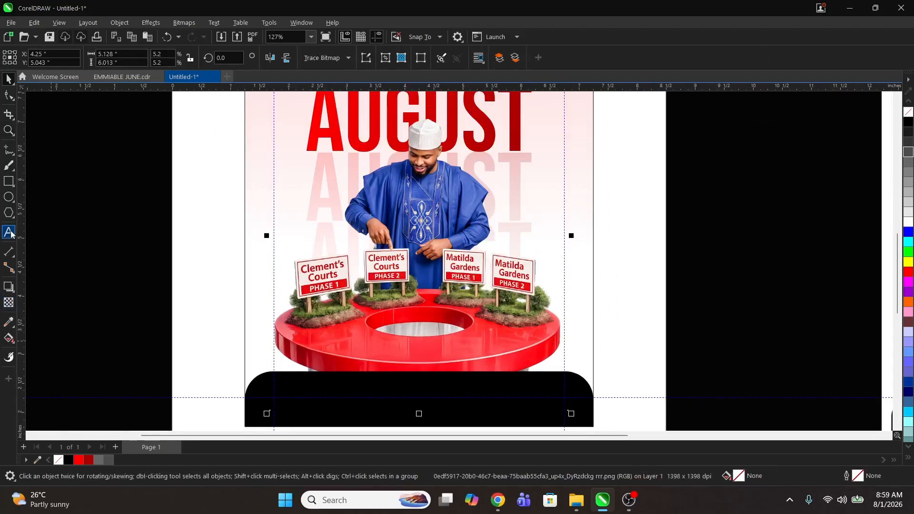
key("z")
left_click_drag(648, 382, 648, 382)
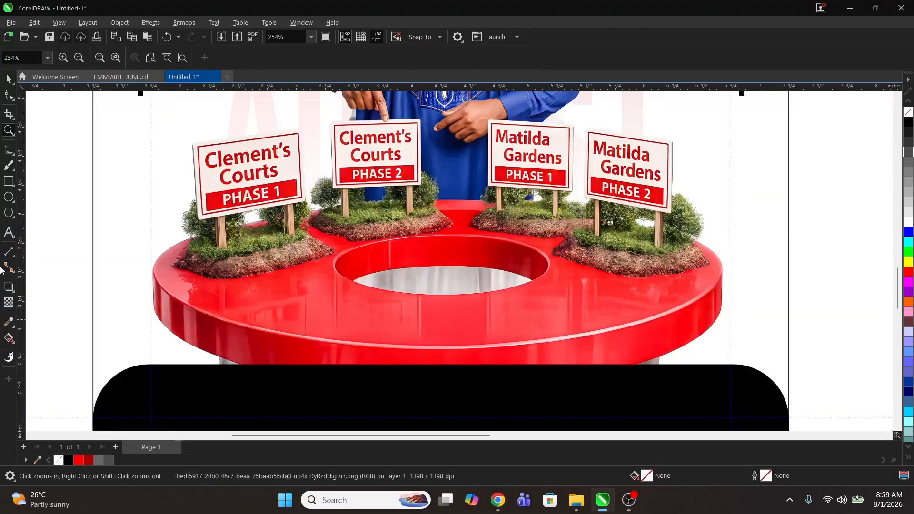
left_click(9, 197)
left_click_drag(253, 269, 639, 347)
key("space")
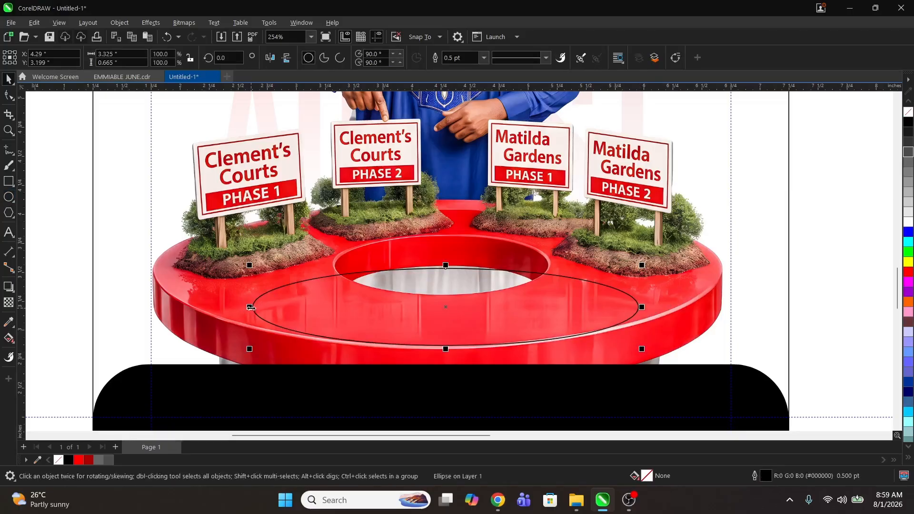
left_click_drag(251, 308, 225, 308)
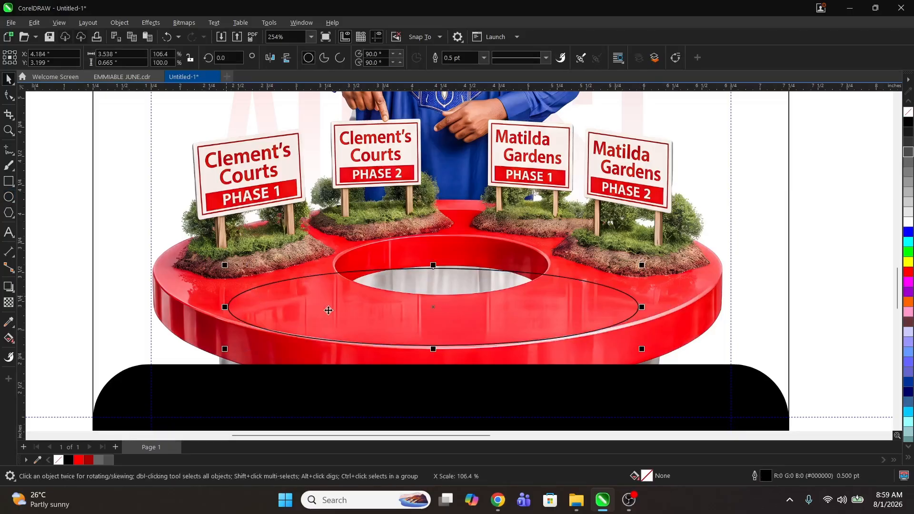
- Add the text line "HAPPY NEW MONTH" over the front of the red table
left_click(9, 232)
left_click(336, 314)
type("HAP")
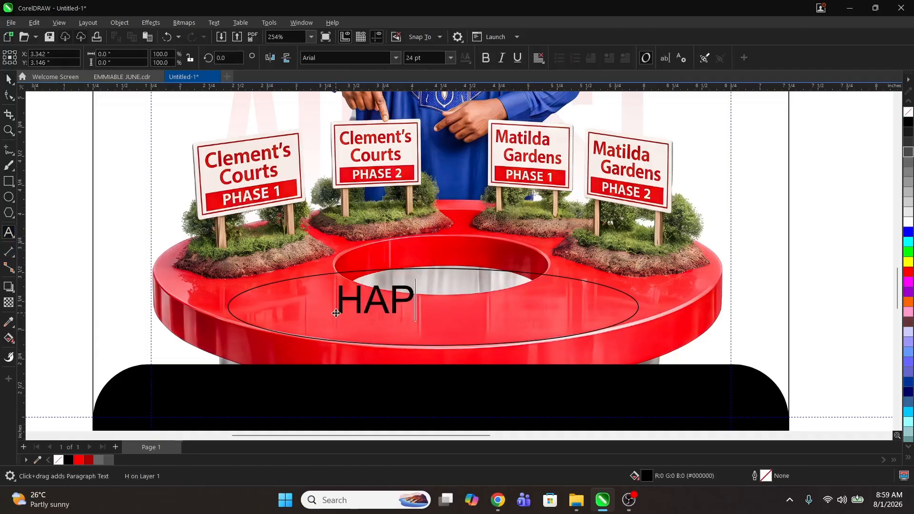
type("PY NEW MONTH")
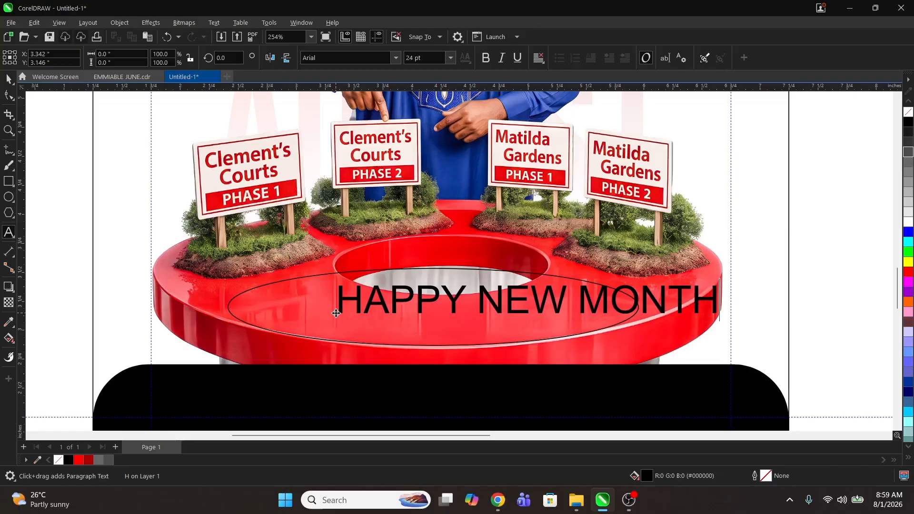
key("ctrl+space")
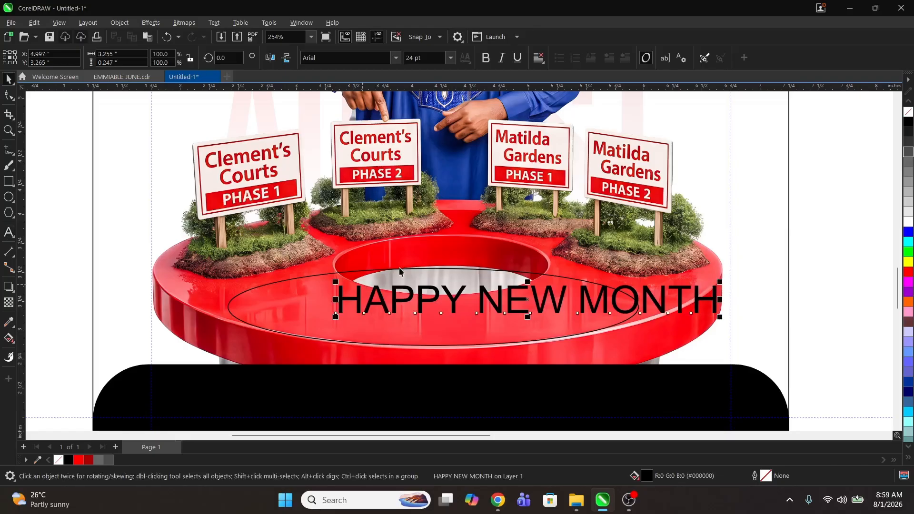
- Set the HAPPY NEW MONTH text in Mazzard H Black, centre it on the red table and scale it to about 18.9 pt
left_click(397, 58)
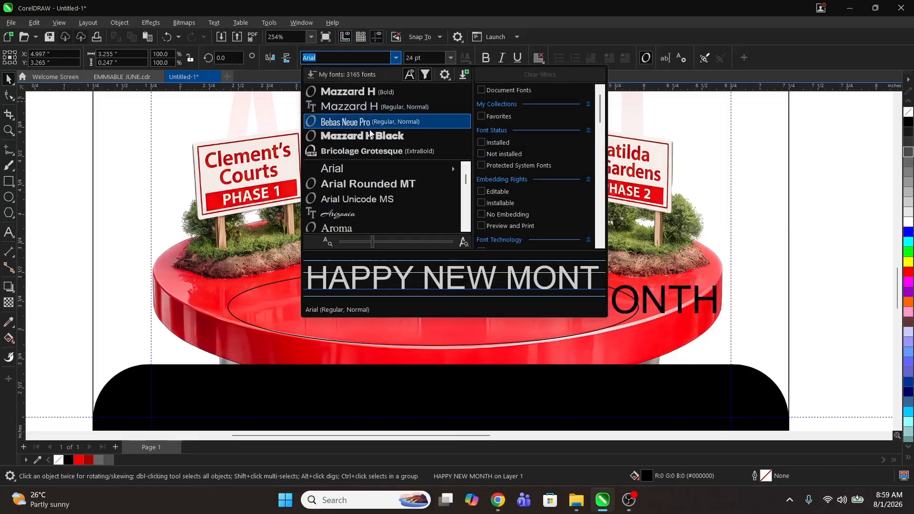
left_click(369, 137)
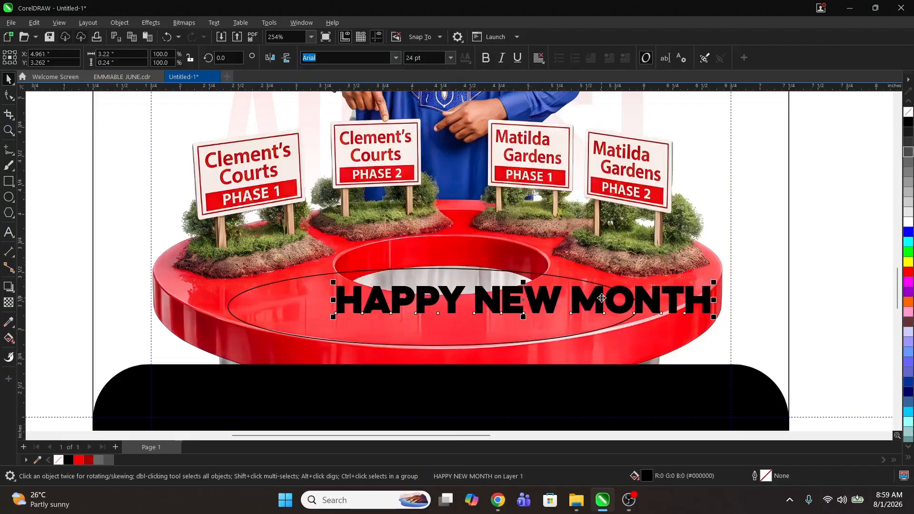
left_click_drag(546, 311, 468, 323)
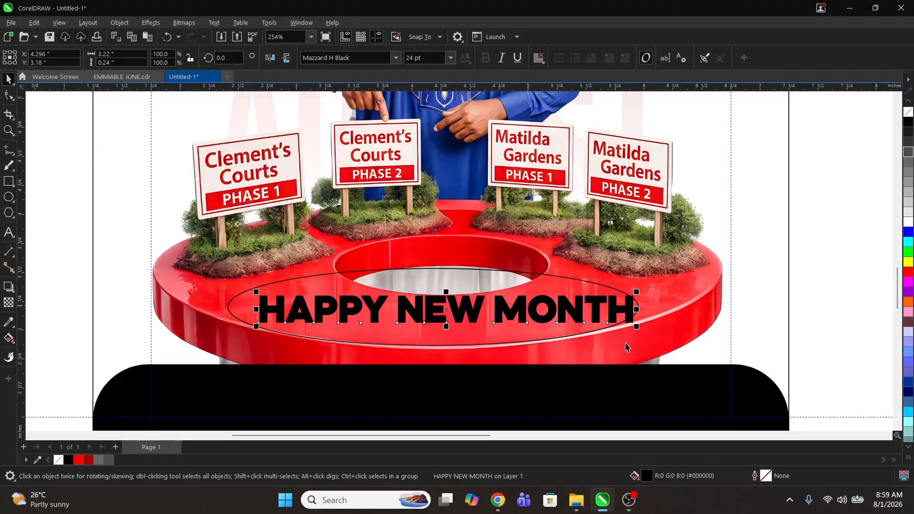
left_click_drag(639, 329, 598, 326)
- Fit the HAPPY NEW MONTH text to the lower curve of the ellipse
left_click(214, 23)
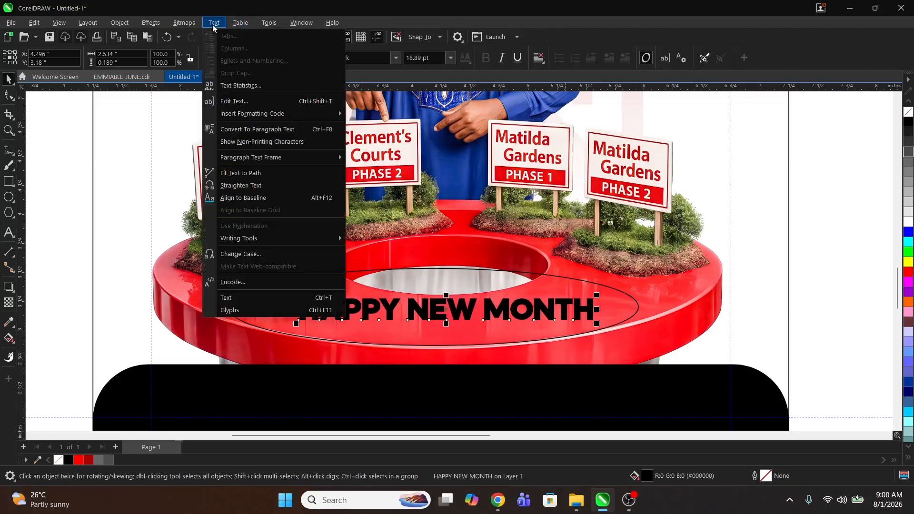
left_click(254, 174)
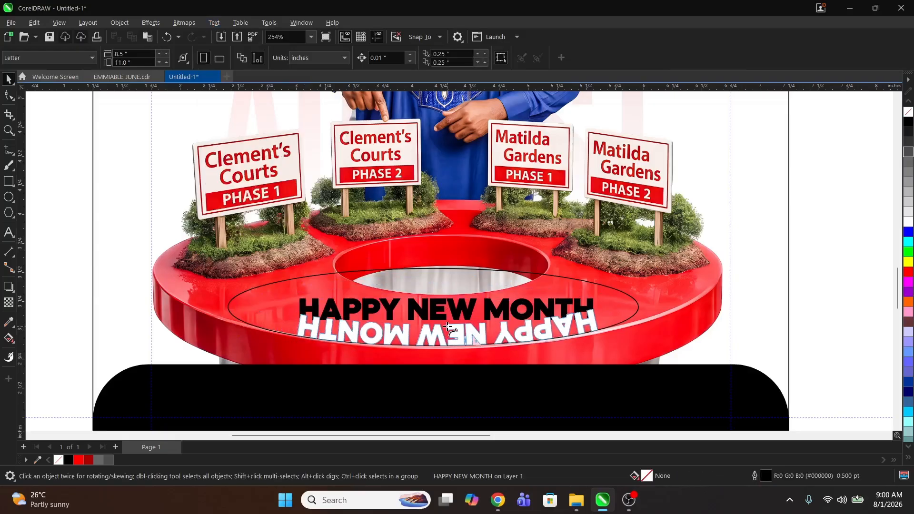
left_click(433, 328)
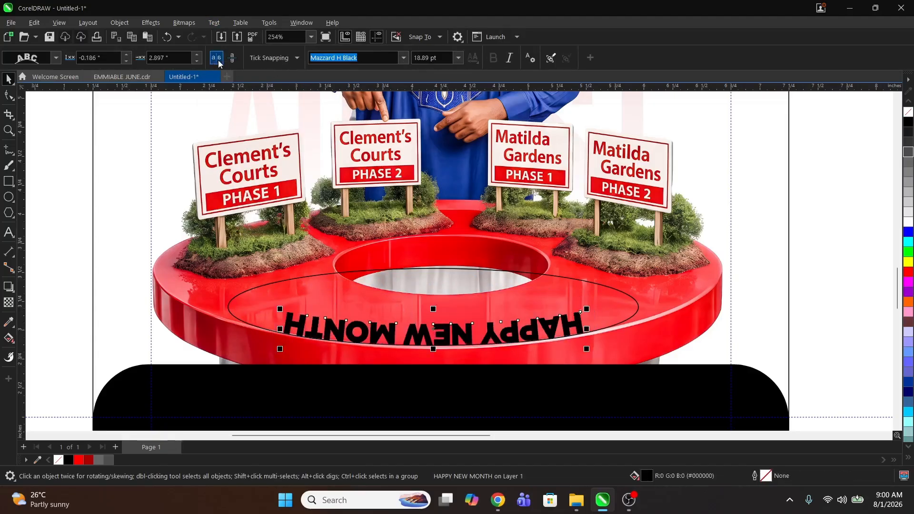
- Mirror the HAPPY NEW MONTH text on its path so it reads upright inside the ellipse, resting on the lower curve at zero offset
left_click(238, 58)
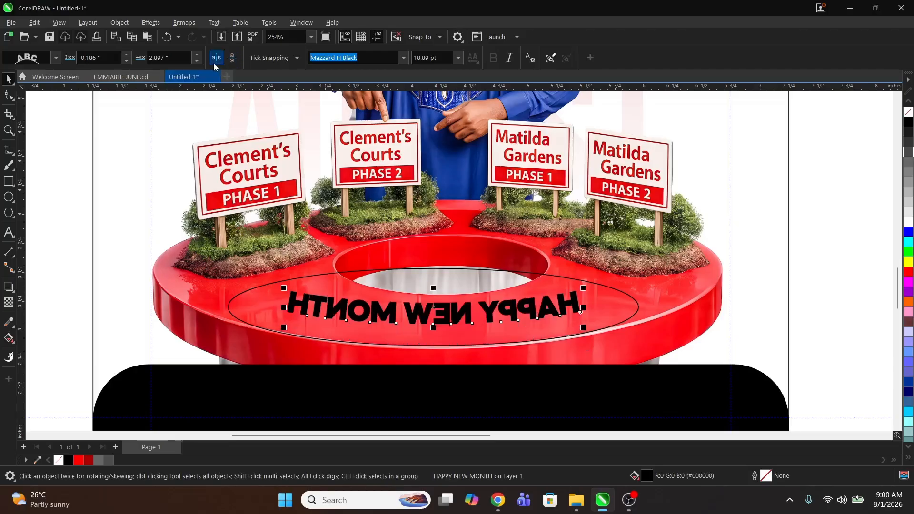
left_click(216, 58)
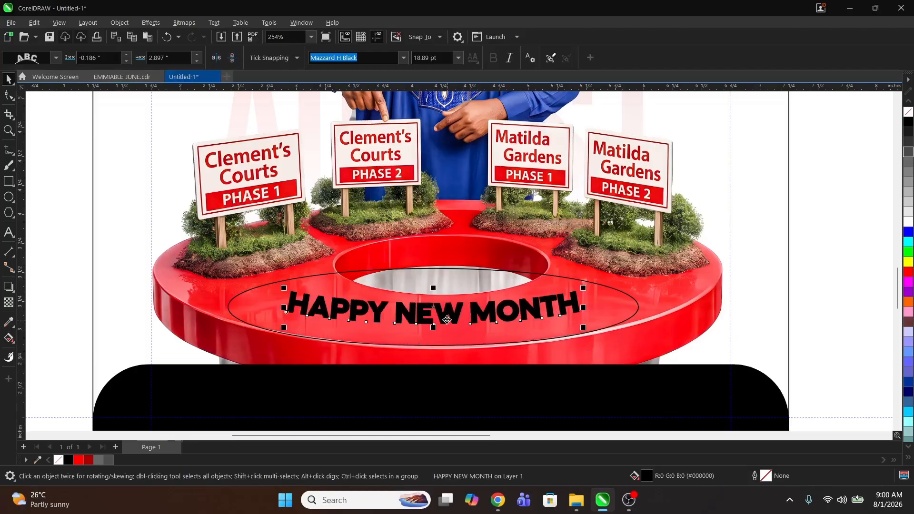
left_click_drag(447, 319, 448, 337)
left_click(217, 58)
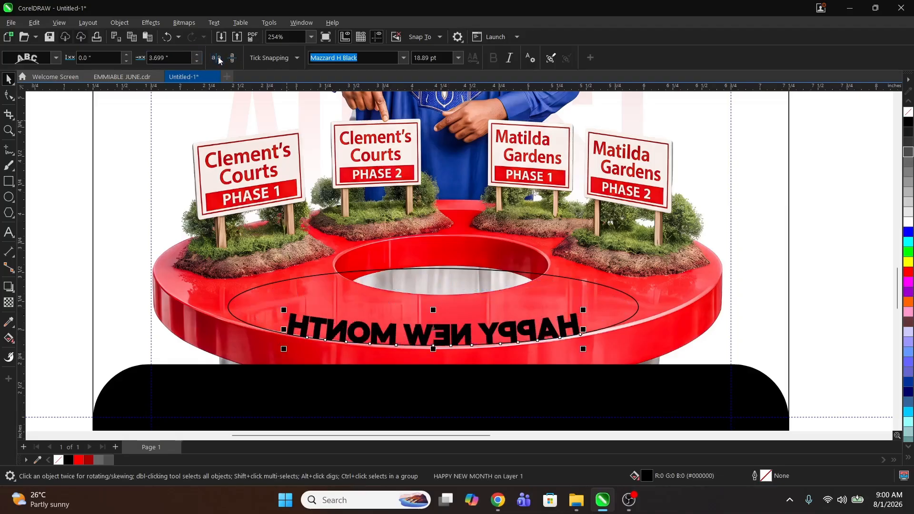
left_click(219, 58)
left_click(219, 58)
left_click(219, 58)
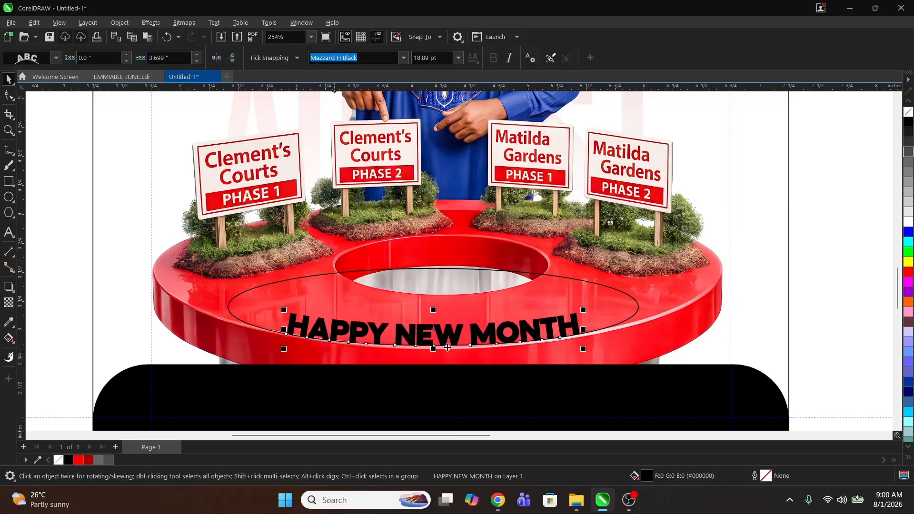
- Delete the guide ellipse under the text and fill HAPPY NEW MONTH with white
left_click(615, 295)
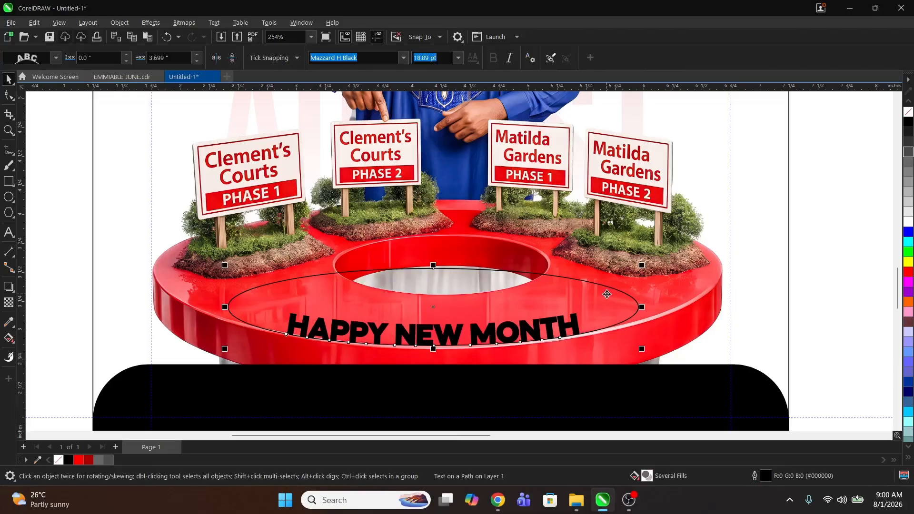
left_click(605, 296)
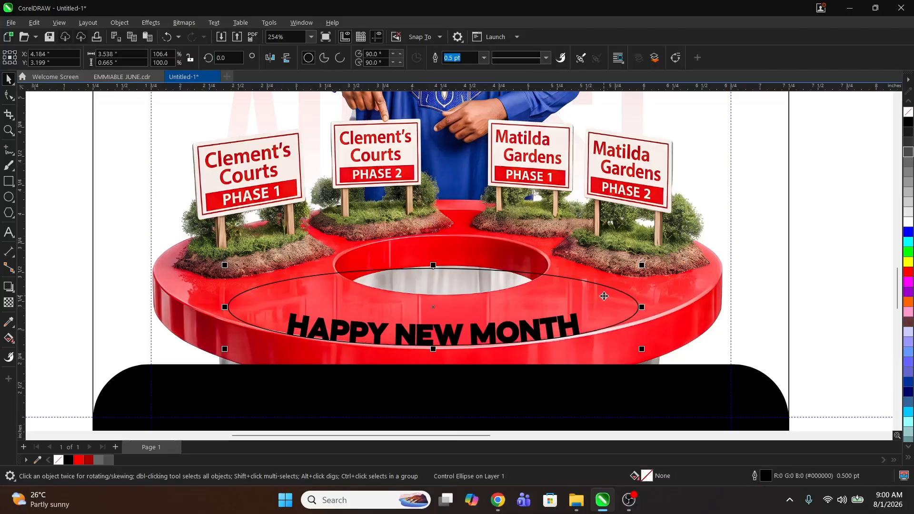
key("Delete")
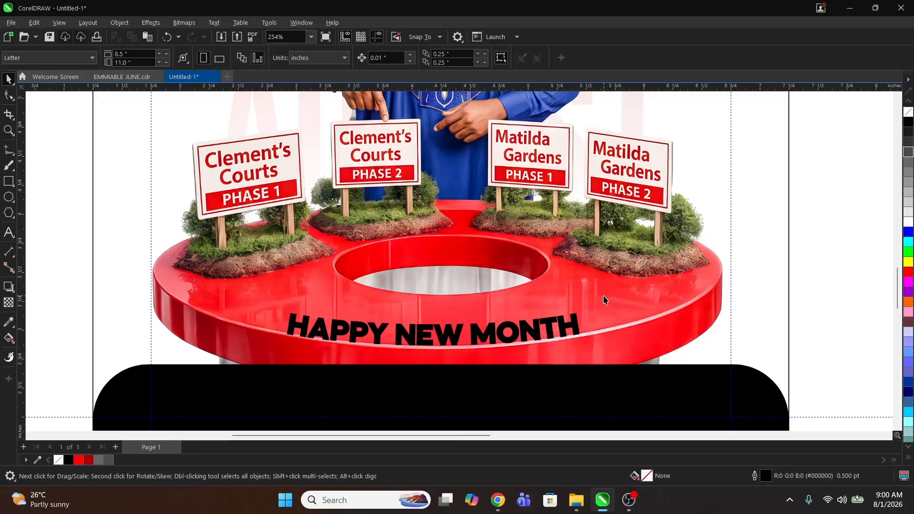
left_click(425, 332)
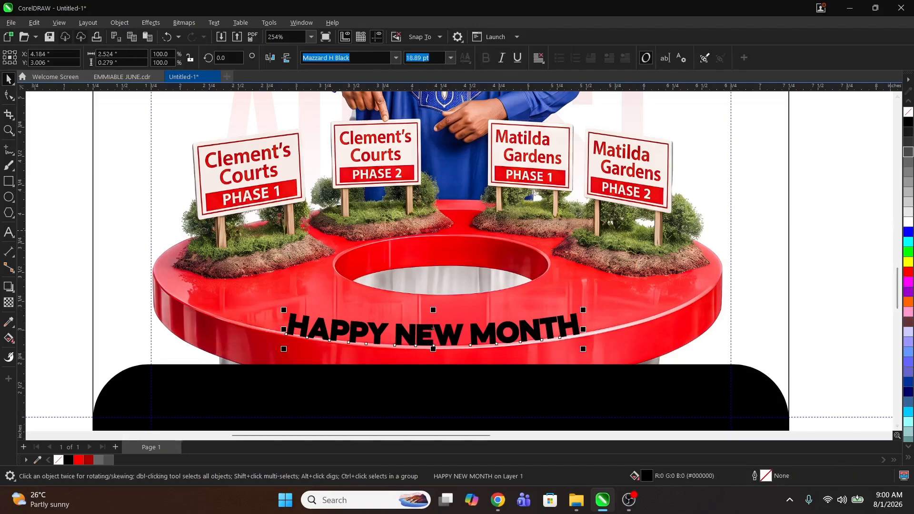
left_click(908, 223)
- Compare the HAPPY NEW MONTH lettering with its perspective and placement on the finished reference flyer
key("z")
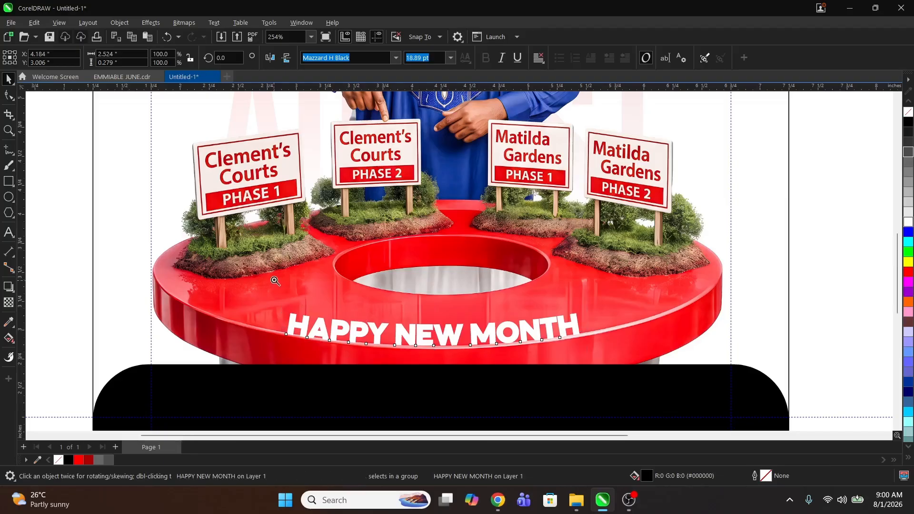
right_click(363, 340)
right_click(370, 334)
right_click(349, 317)
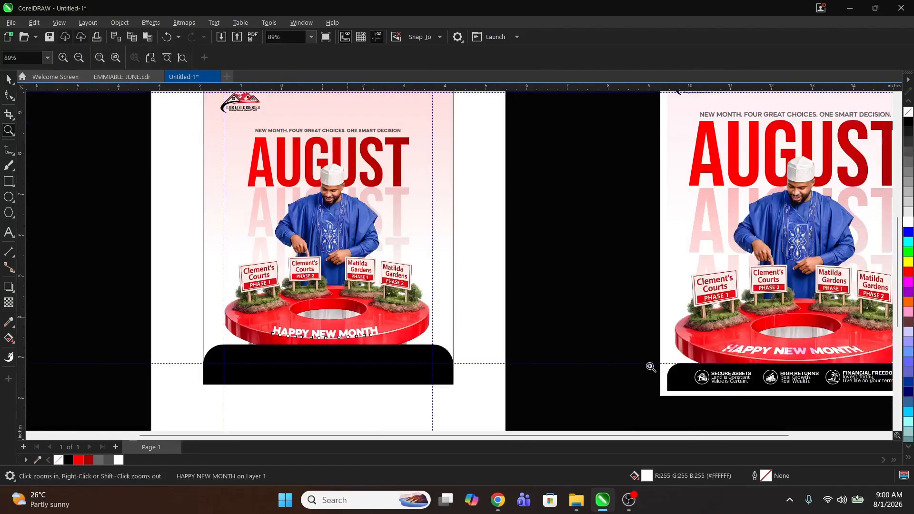
left_click_drag(697, 327, 910, 383)
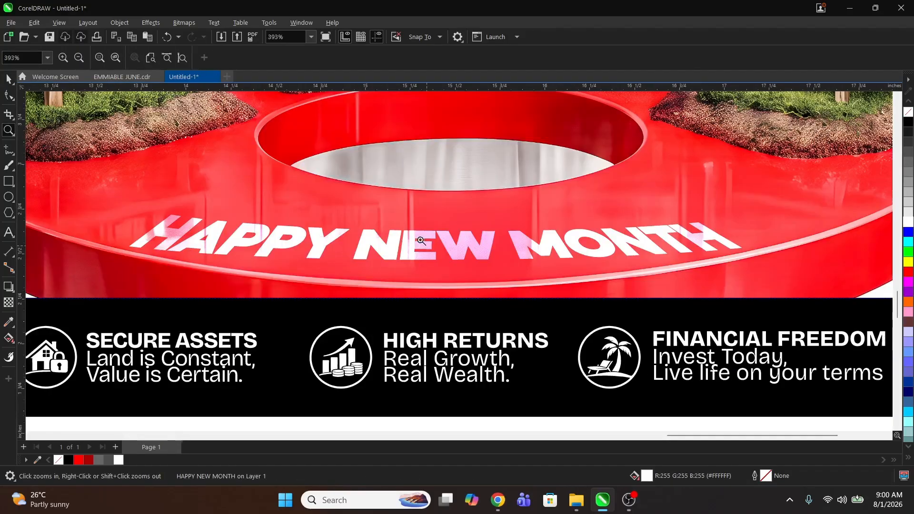
right_click(614, 248)
right_click(614, 274)
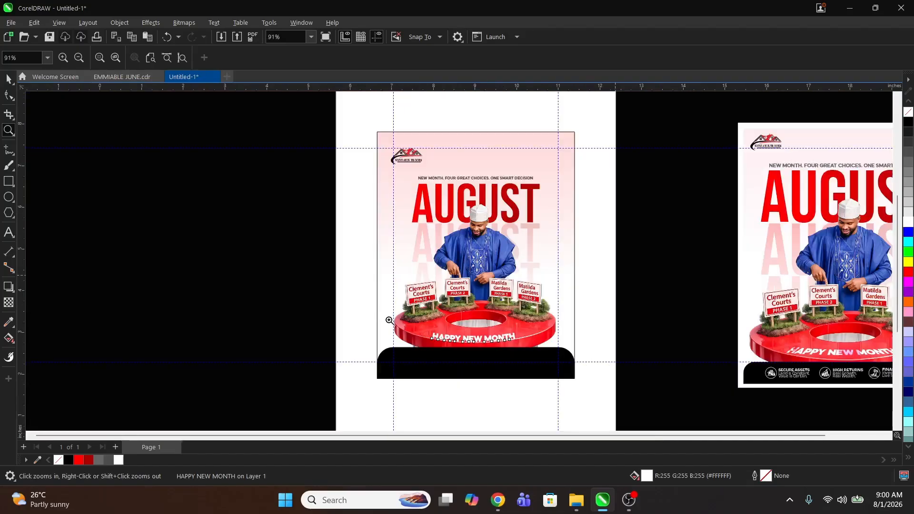
left_click_drag(404, 347, 555, 368)
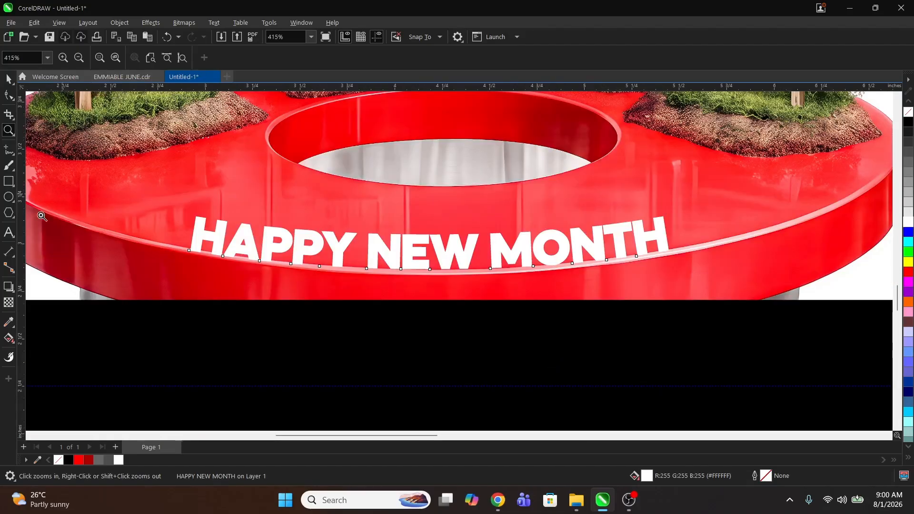
- Apply an envelope to HAPPY NEW MONTH, pull its upper-left corner inward and convert that corner's segment to a line
left_click(8, 287)
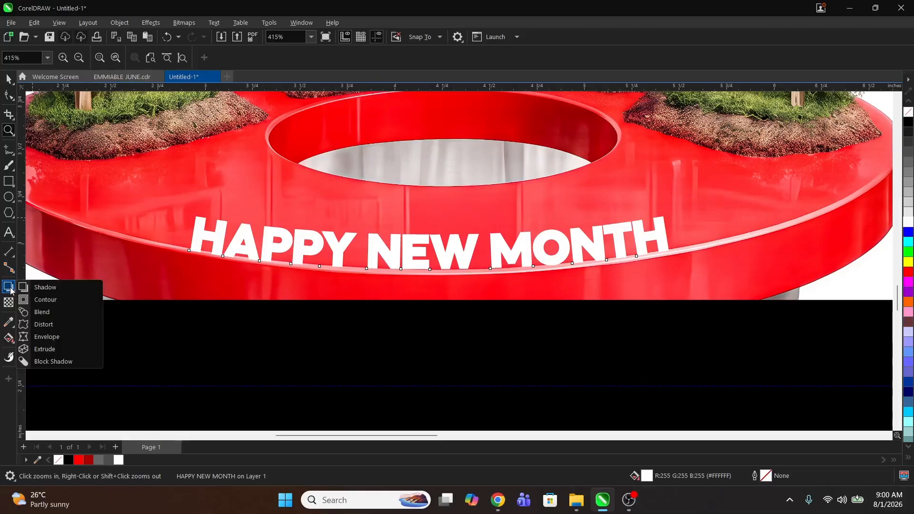
left_click(53, 337)
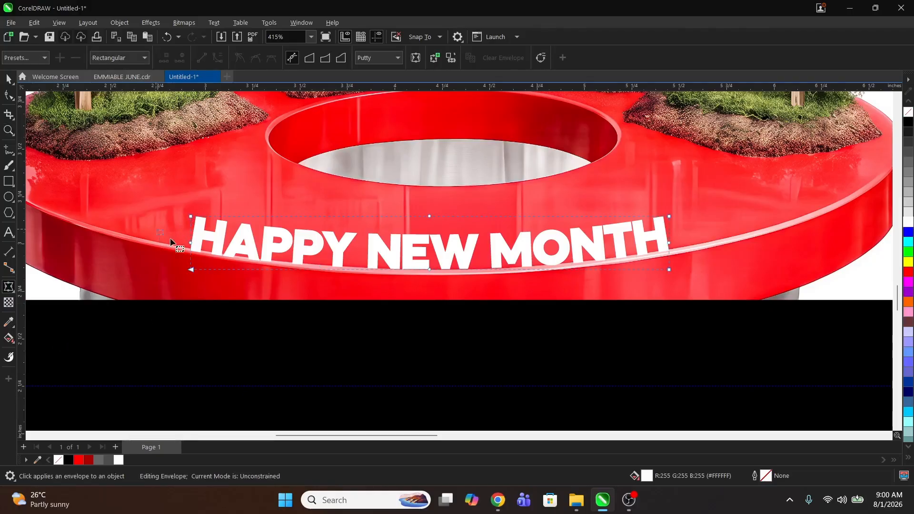
left_click_drag(170, 239, 713, 246)
left_click(714, 247)
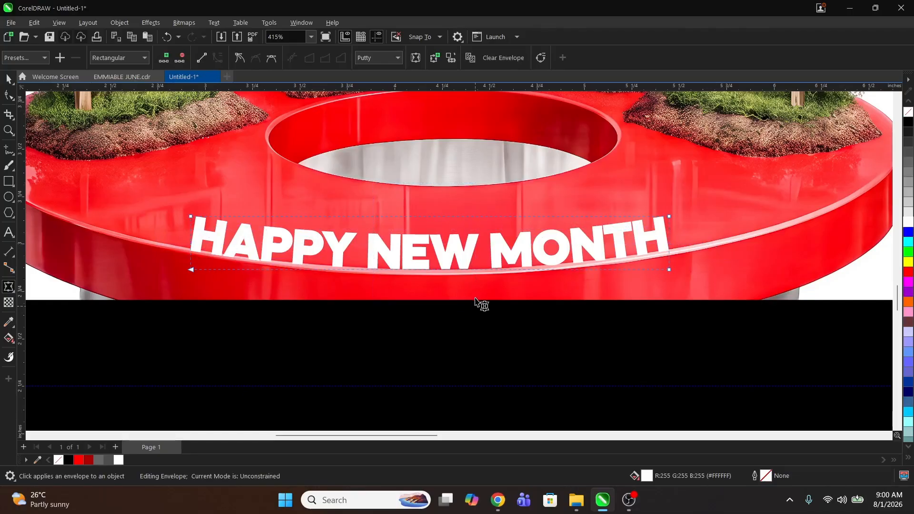
left_click(200, 216)
left_click_drag(201, 217, 213, 216)
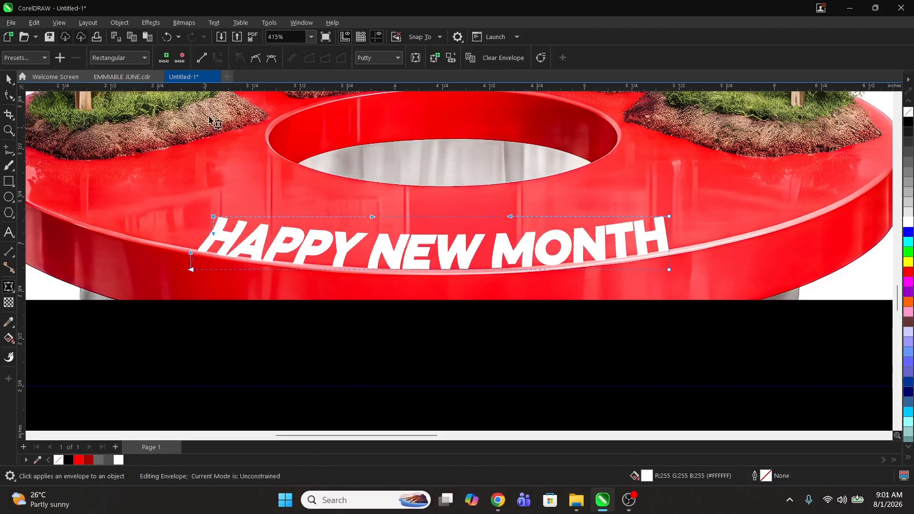
left_click(205, 58)
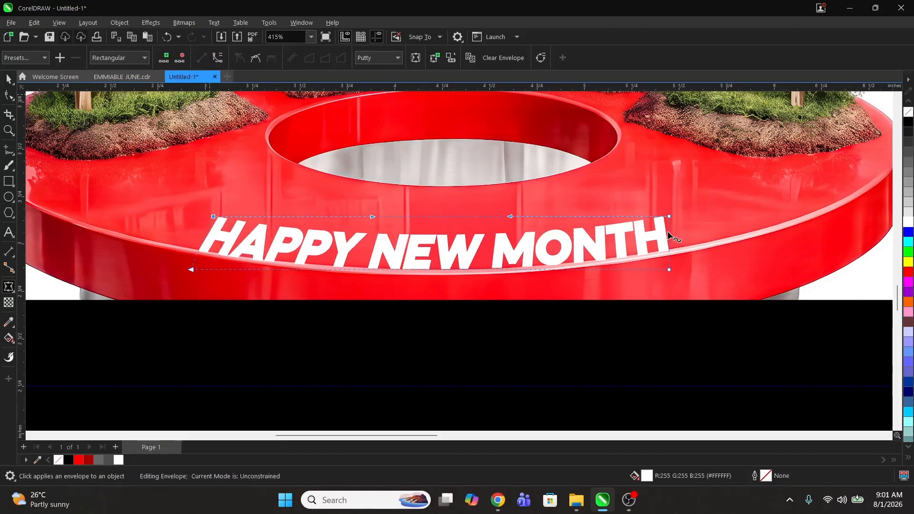
- Pull the envelope's upper-right corner inward and convert the segments at its right-hand corners to lines
left_click(669, 217)
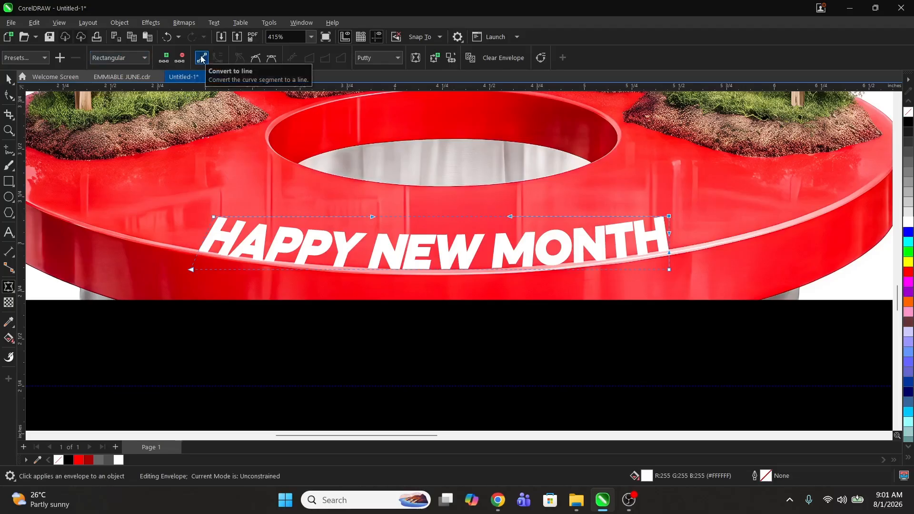
left_click(202, 57)
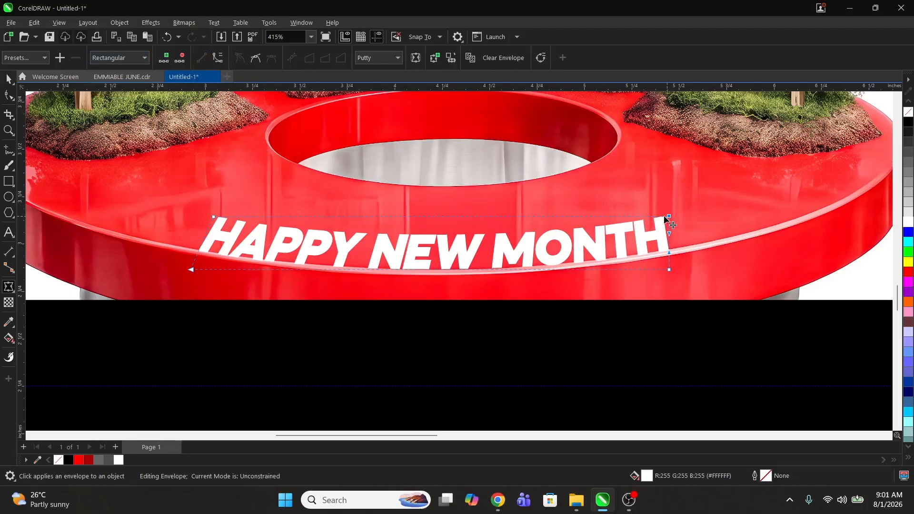
left_click_drag(664, 216, 637, 222)
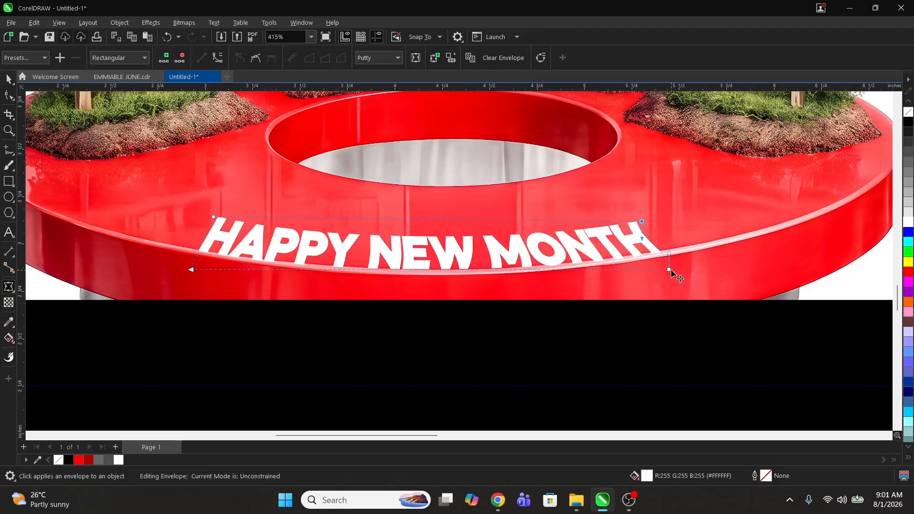
left_click(201, 58)
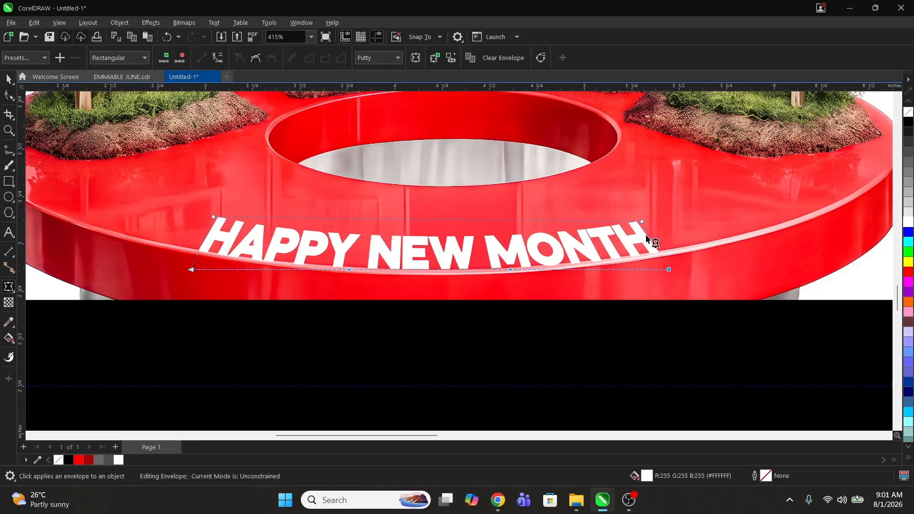
- Lower both upper envelope corners to flatten HAPPY NEW MONTH in perspective, and move the text up off the table's front edge
left_click_drag(641, 224, 645, 232)
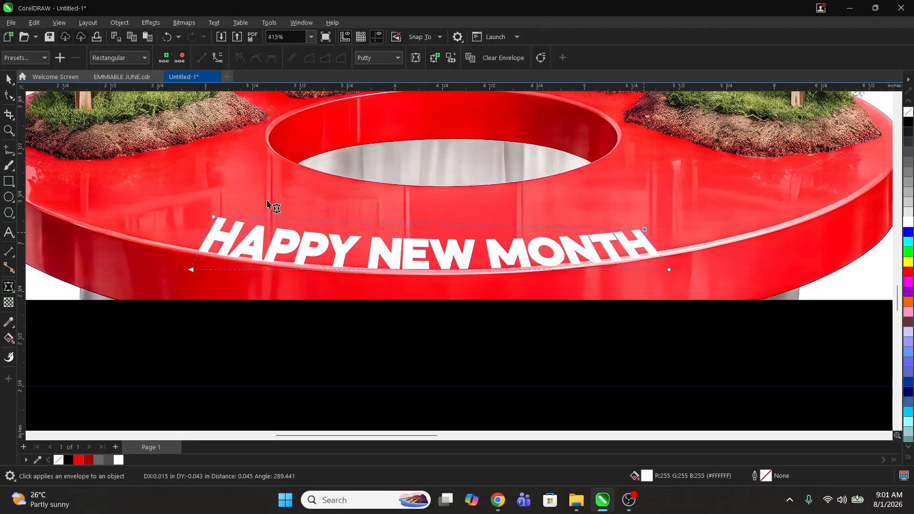
left_click_drag(214, 218, 228, 231)
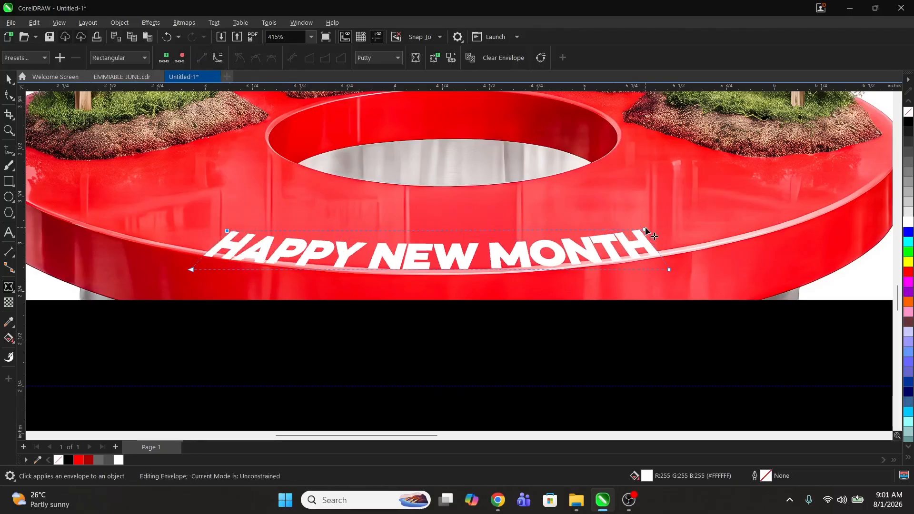
left_click_drag(645, 228, 642, 240)
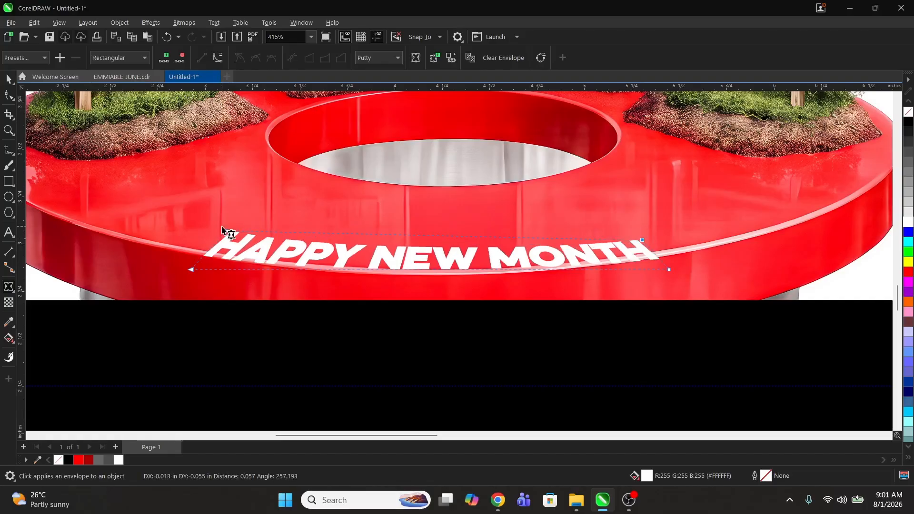
left_click_drag(225, 230, 226, 232)
key("space")
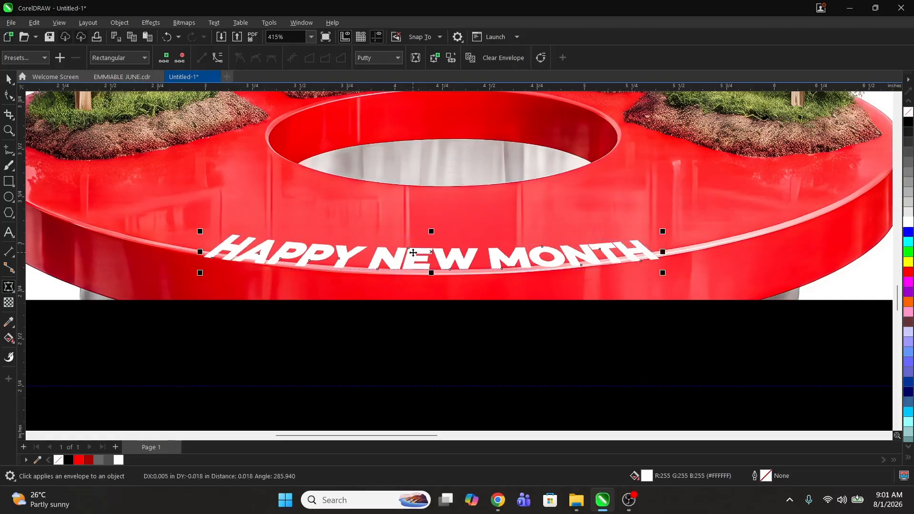
left_click_drag(412, 252, 418, 240)
key("space")
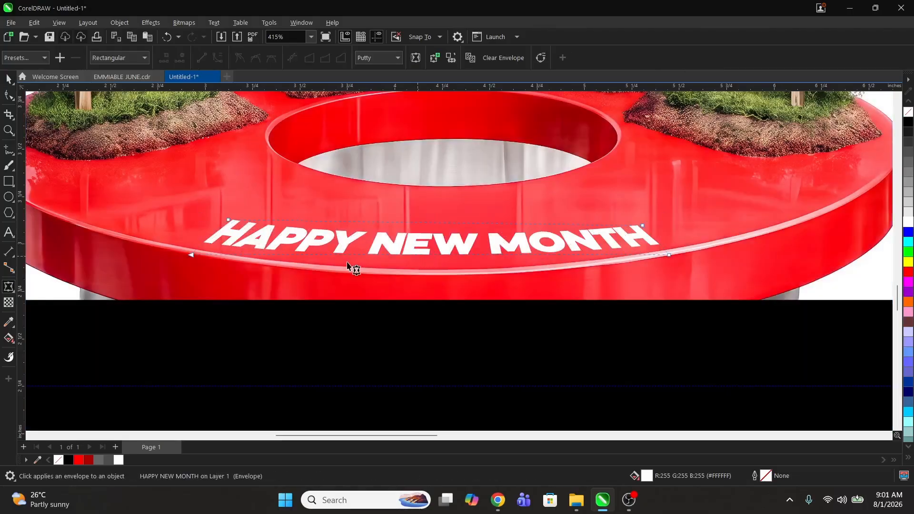
- Bow the middle of the envelope's lower edge downward and bring both upper corners further inward and down
left_click_drag(412, 252, 416, 262)
left_click_drag(642, 226, 626, 230)
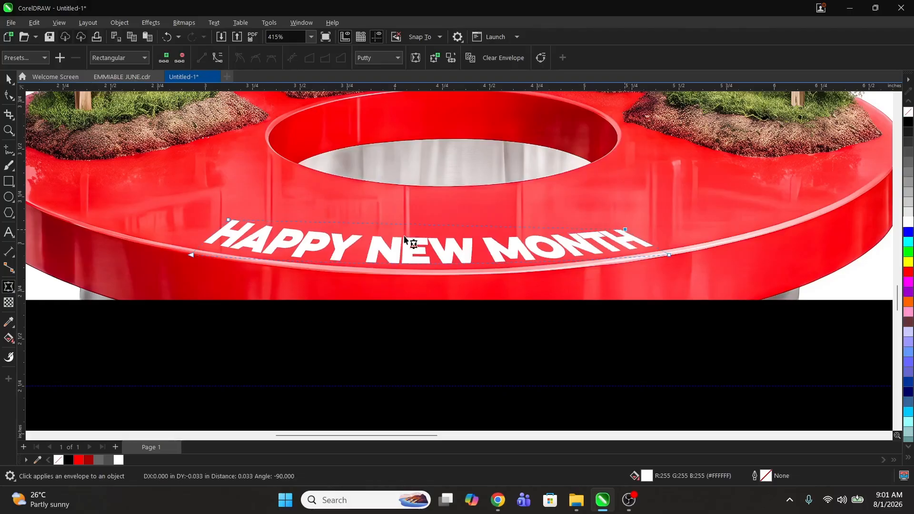
left_click_drag(229, 220, 242, 227)
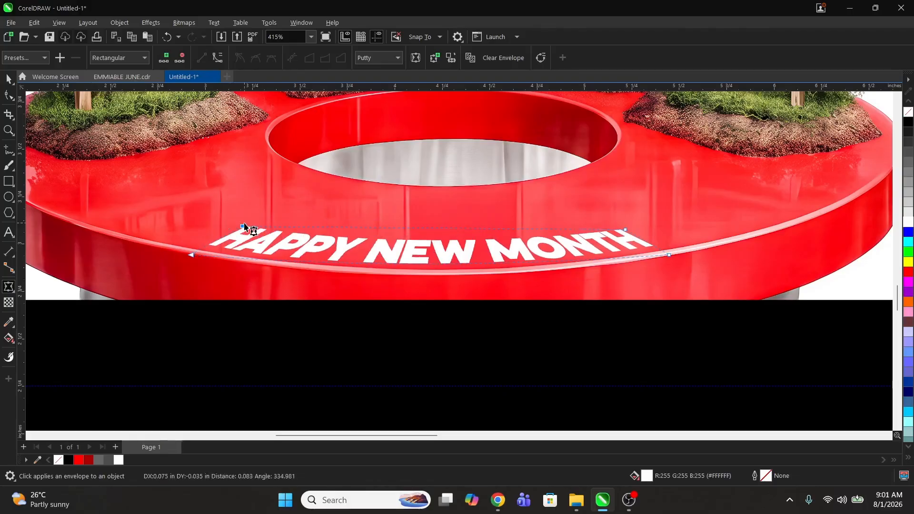
- Enlarge the HAPPY NEW MONTH text about its centre to about 2.56 by 0.21 inches and move it slightly up on the table
key("z")
right_click(485, 250)
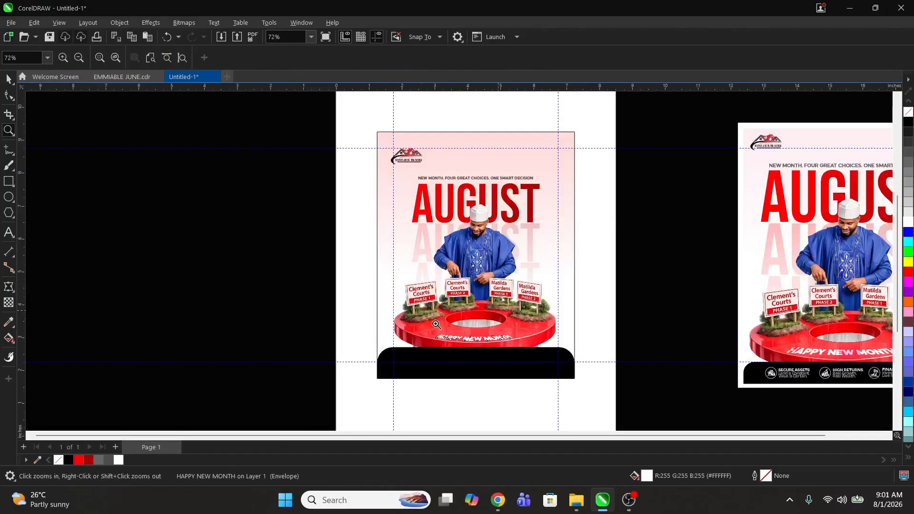
left_click_drag(365, 302, 566, 353)
key("space")
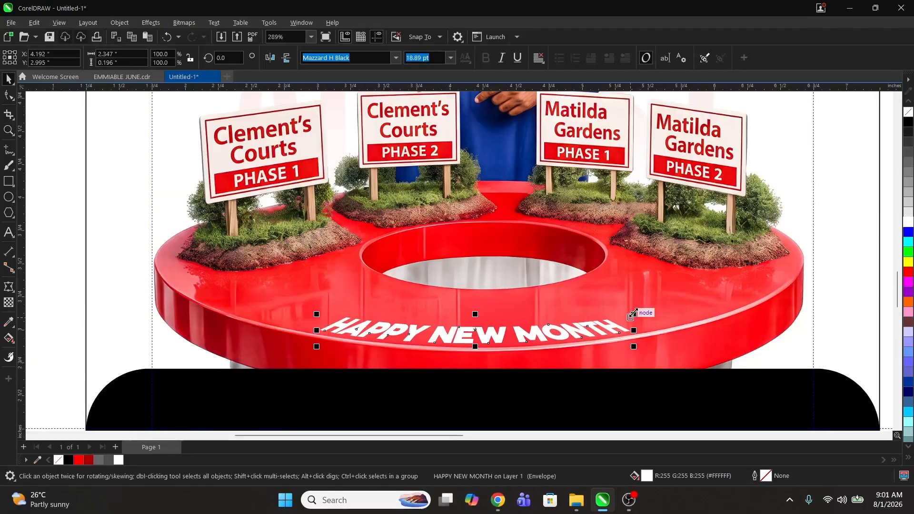
mouse_move(633, 314)
left_mouse_down()
mouse_move(649, 302)
mouse_move(648, 313)
left_mouse_up()
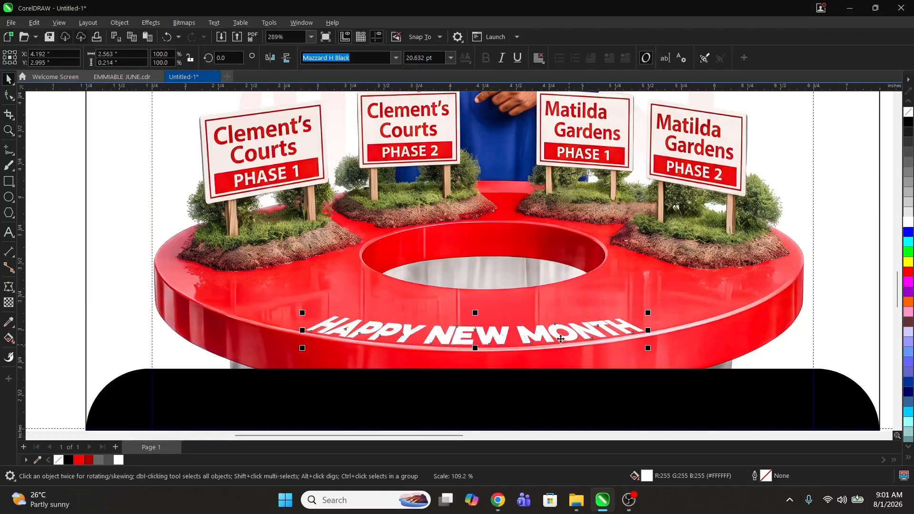
left_click_drag(561, 338, 561, 334)
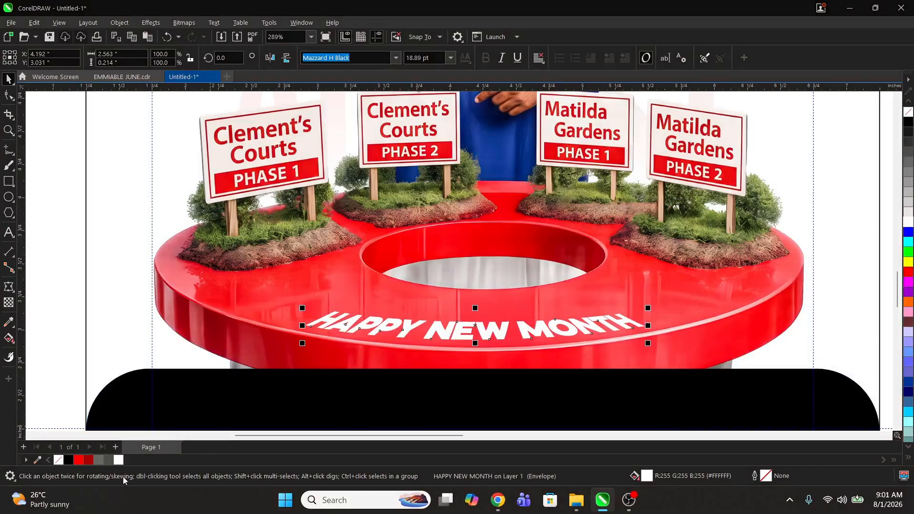
- Set the merge mode of the white HAPPY NEW MONTH text on the red table to Overlay
left_click(8, 303)
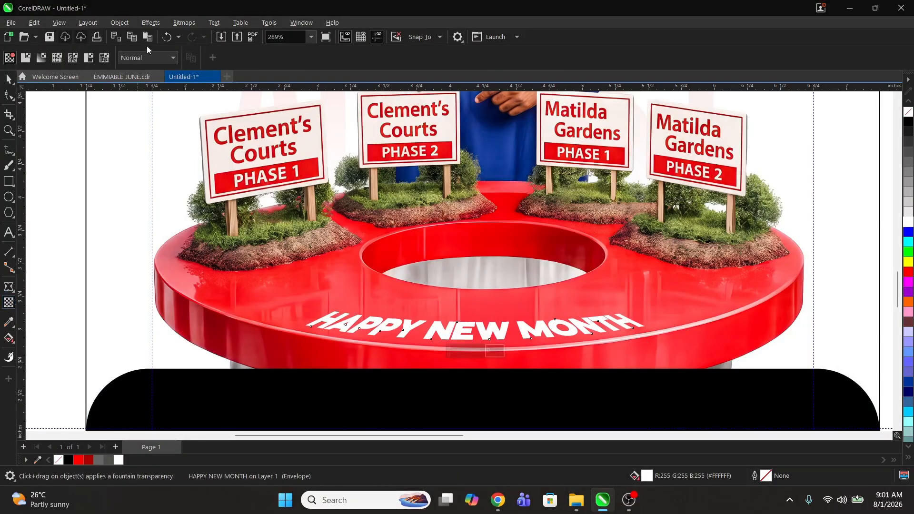
left_click(144, 57)
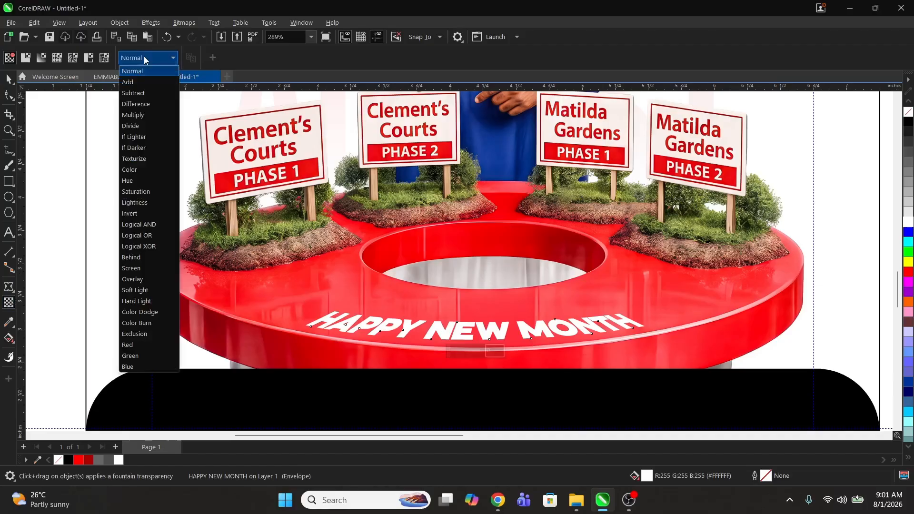
left_click(140, 278)
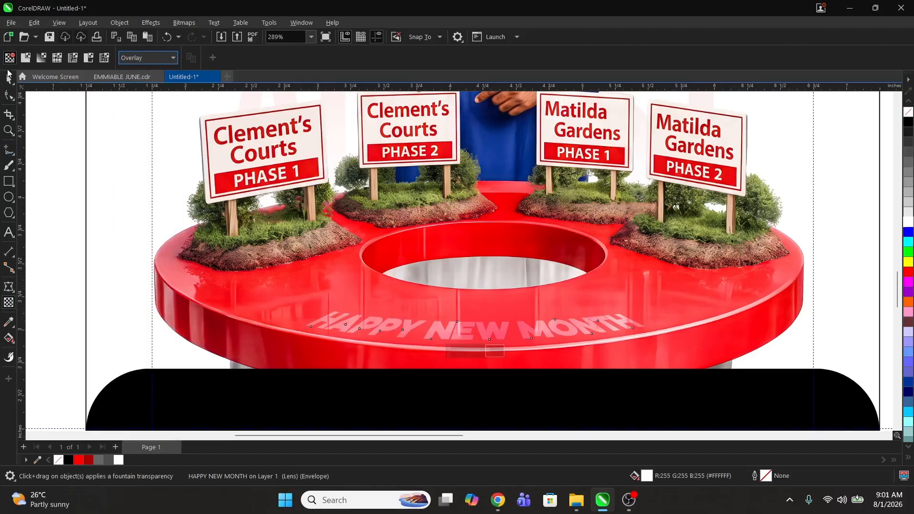
left_click(8, 77)
key("z")
right_click(498, 296)
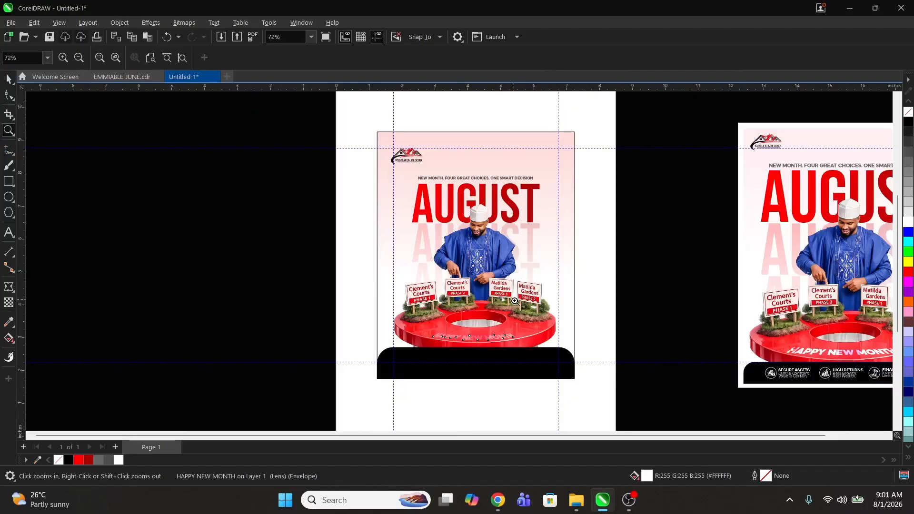
left_click_drag(343, 299, 624, 359)
key("space")
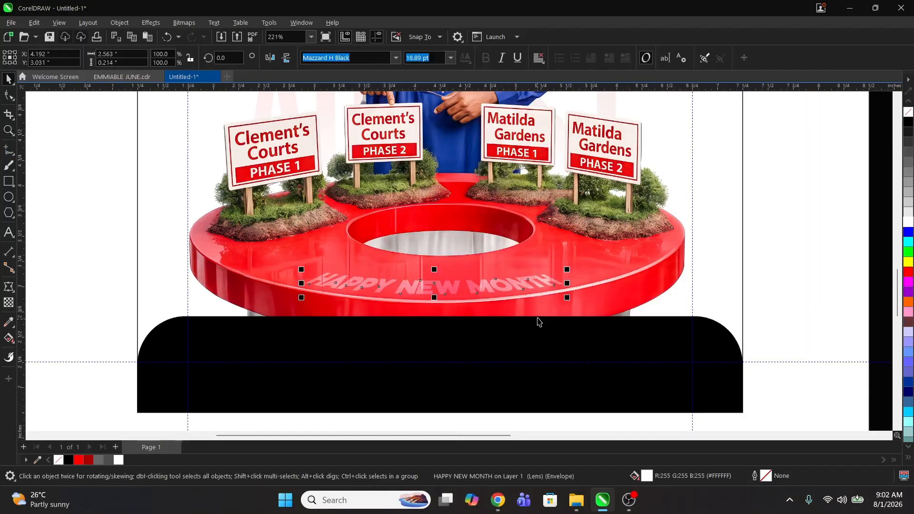
- Duplicate the Overlay HAPPY NEW MONTH text in place to intensify its white lettering
key("ctrl+b")
left_click(535, 308)
left_click(787, 230)
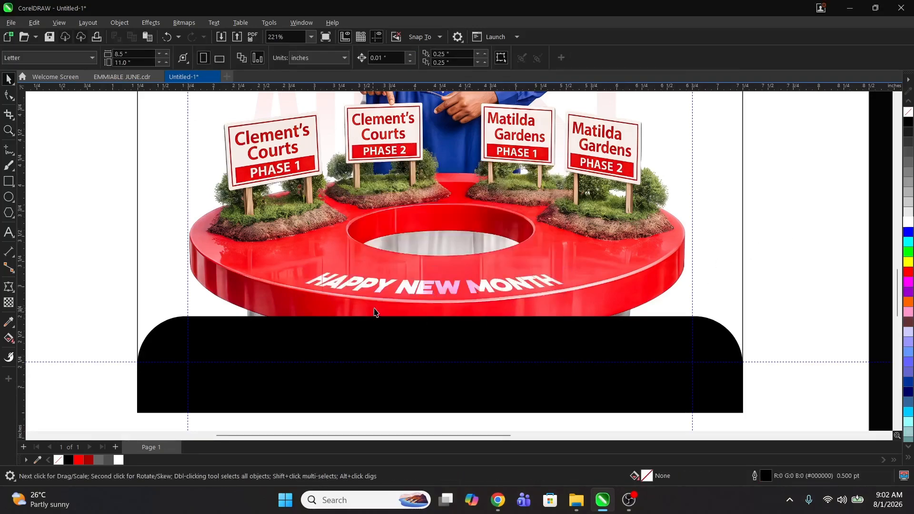
key("z")
left_click(426, 306)
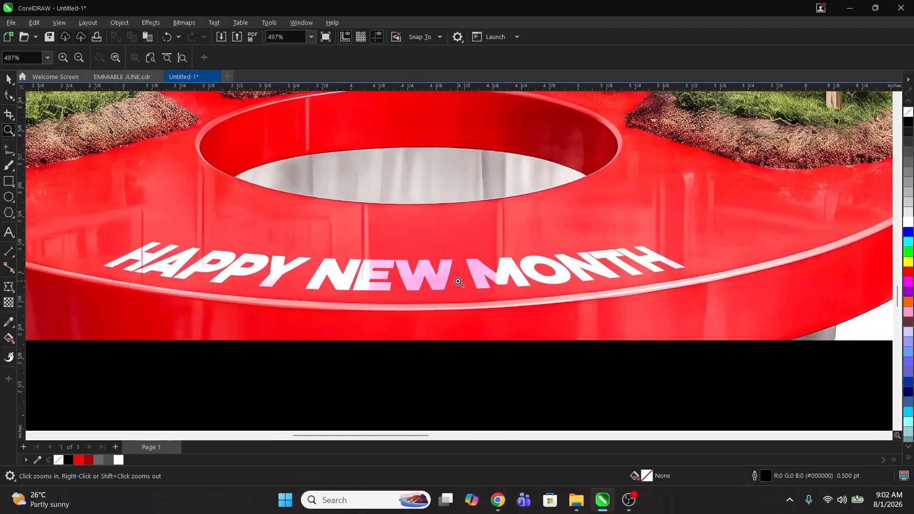
- Delete the upper copy of the HAPPY NEW MONTH text to compare the effect, and undo the deletion
key("space")
left_click(514, 268)
key("Delete")
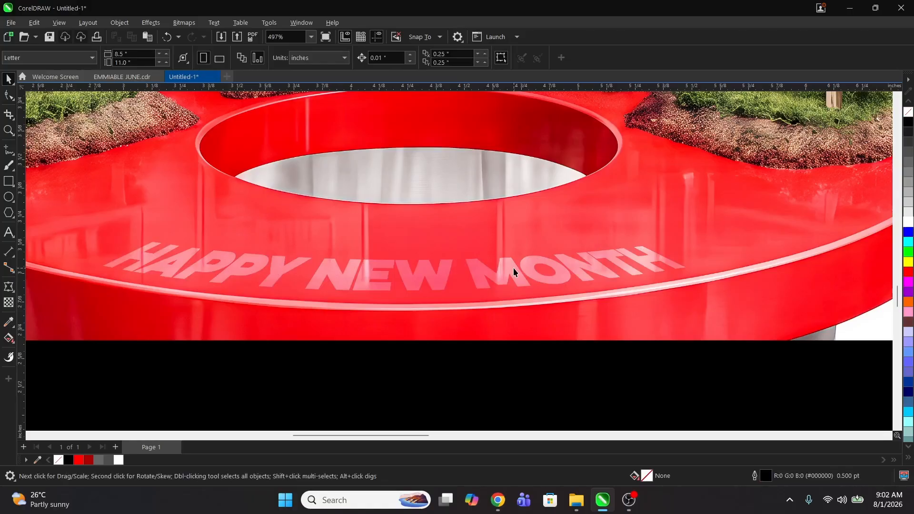
left_click(514, 269)
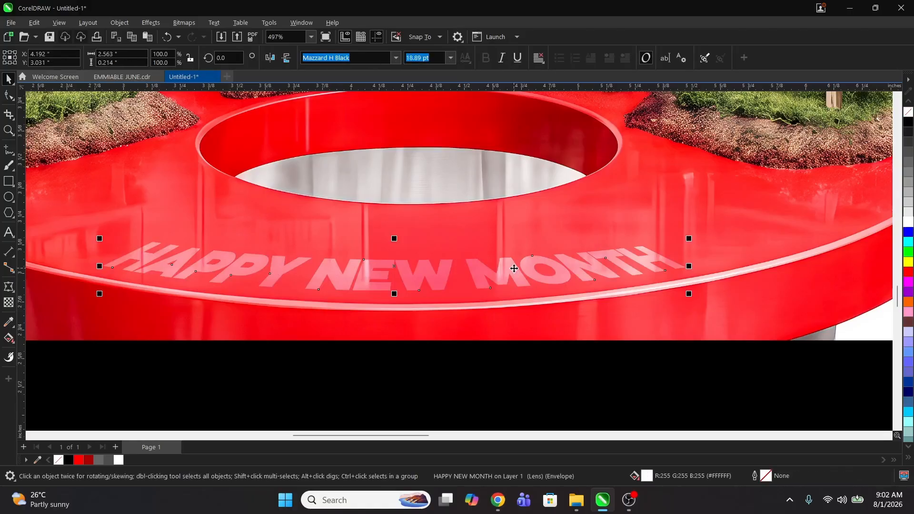
key("ctrl+z")
- Try the Add and Multiply merge modes on the upper copy of the HAPPY NEW MONTH text
key("z")
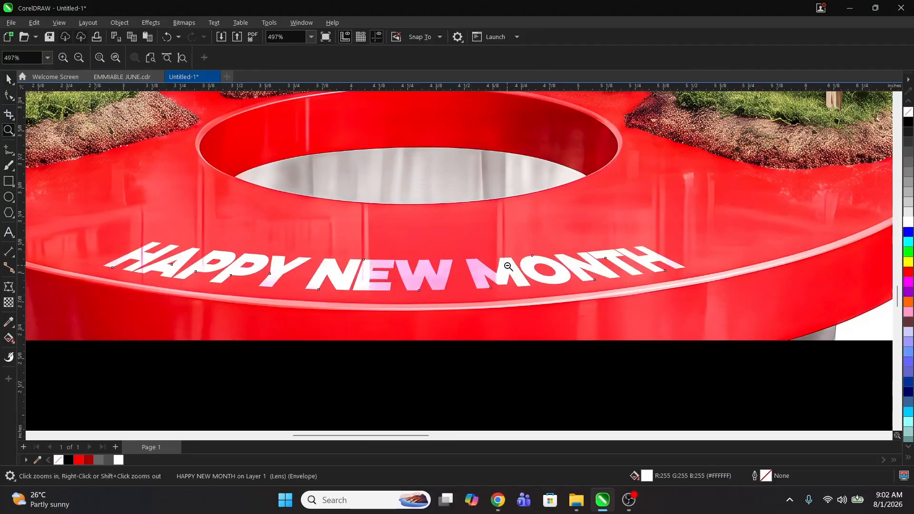
scroll(508, 267, "down", 2)
key("space")
left_click(470, 282)
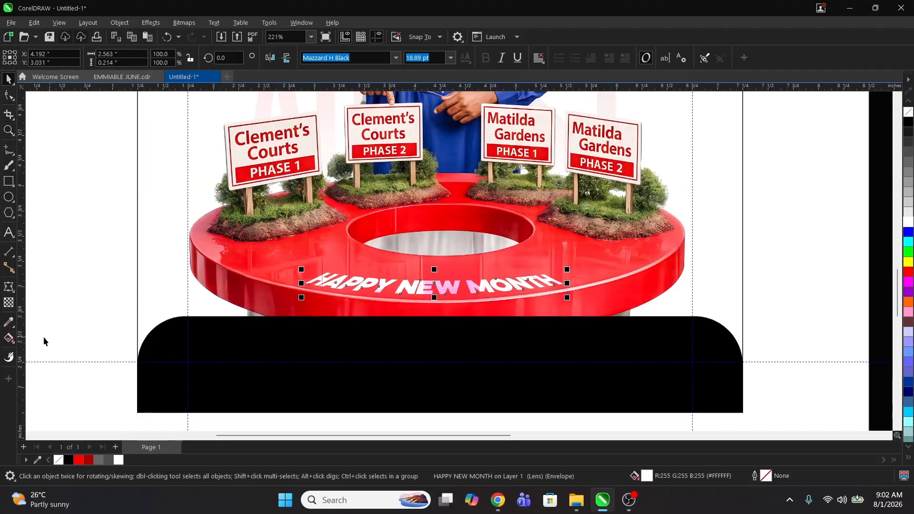
left_click(4, 304)
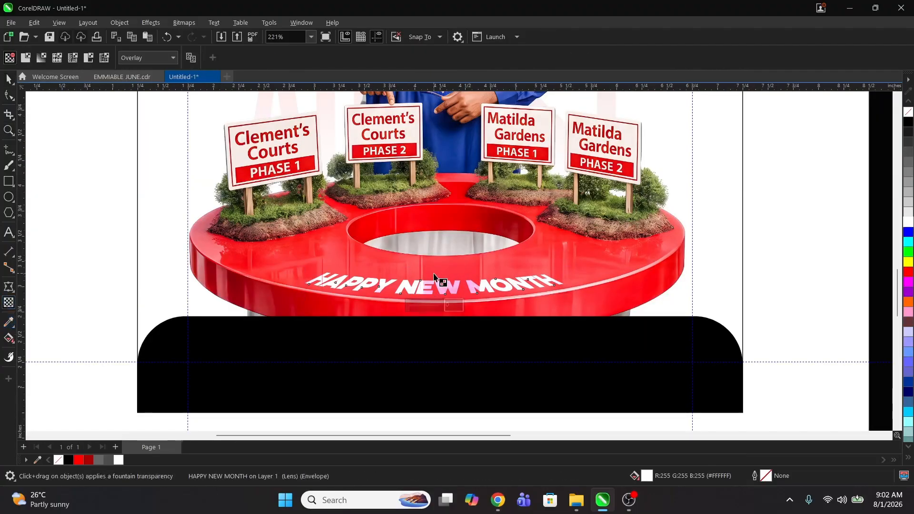
left_click(150, 58)
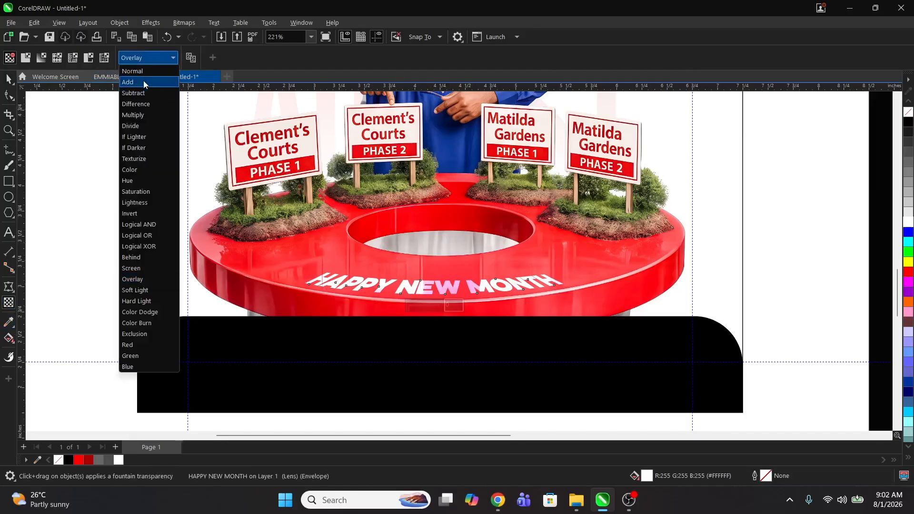
left_click(144, 82)
left_click(153, 57)
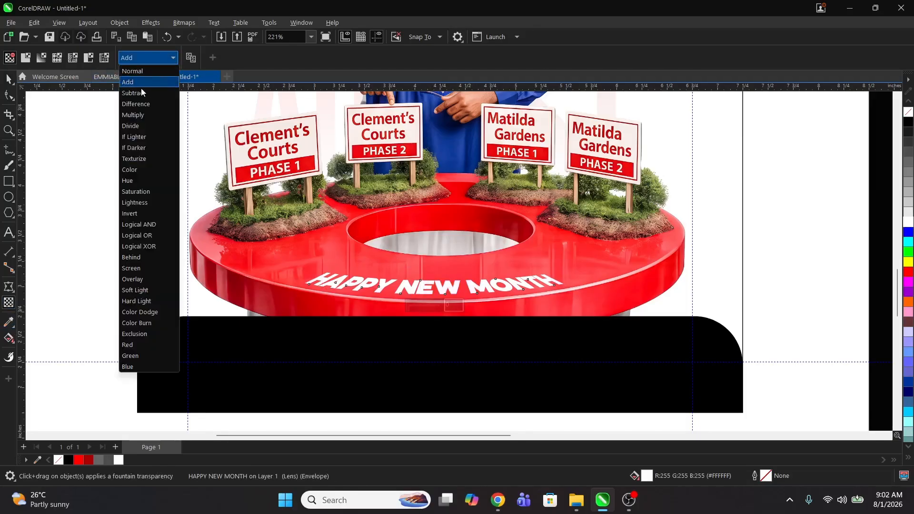
left_click(140, 115)
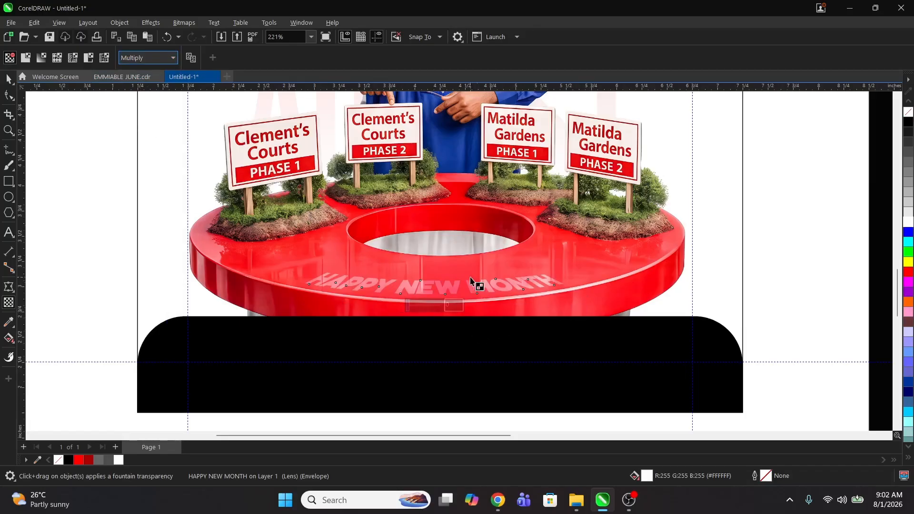
key("z")
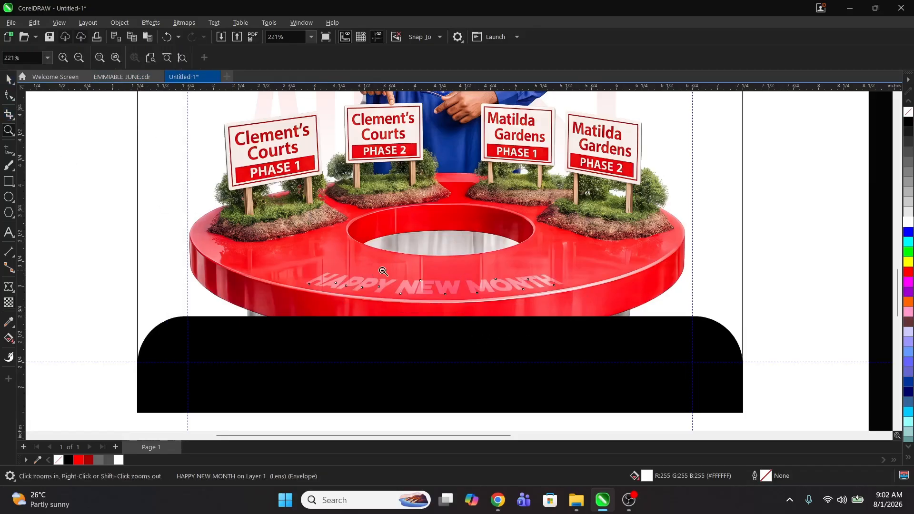
right_click(455, 326)
left_click_drag(330, 280, 602, 383)
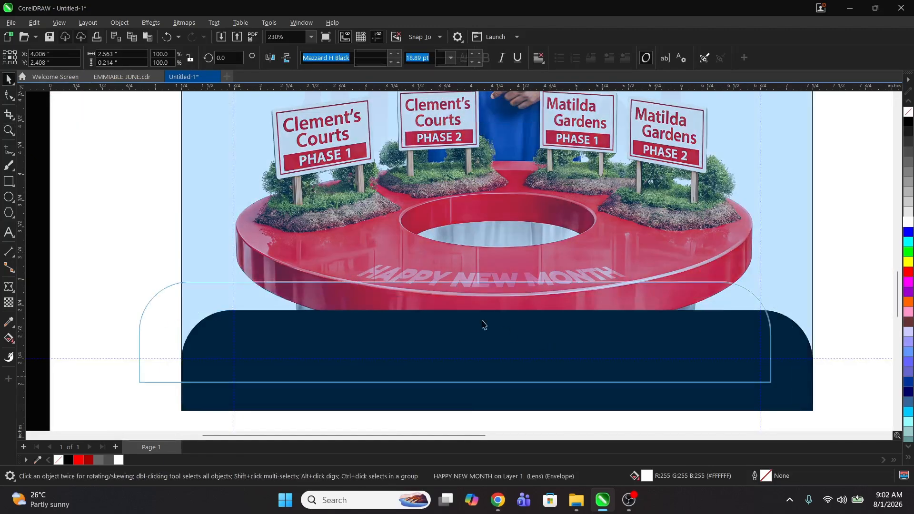
left_click(467, 316)
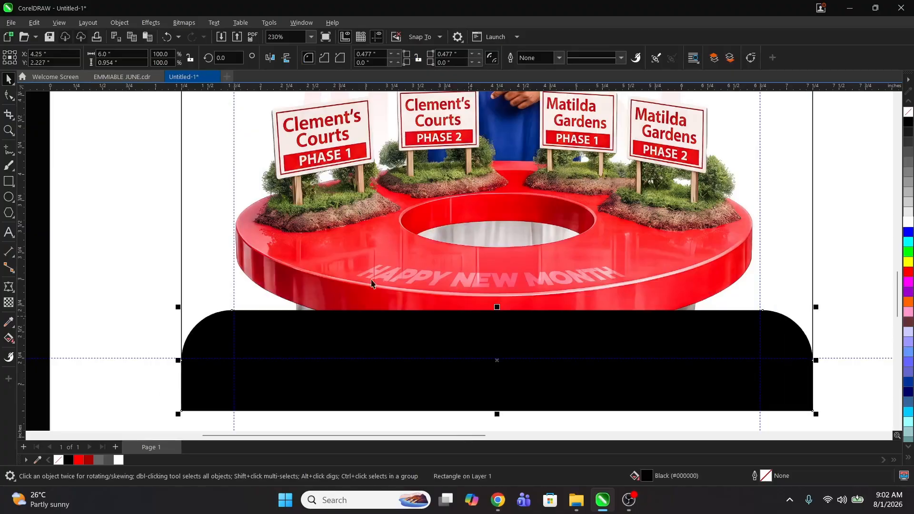
- Set the merge mode of the upper HAPPY NEW MONTH copy to Overlay and check it against the whole flyer
left_click(472, 281)
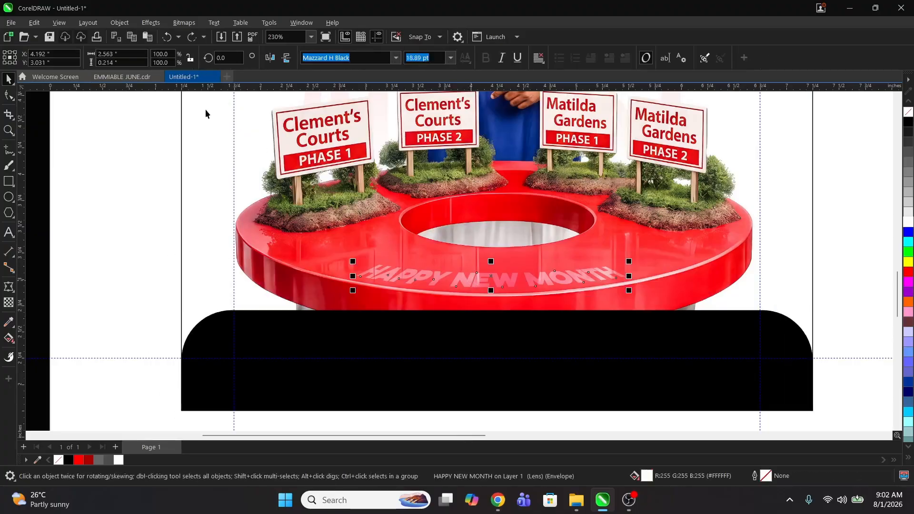
left_click(9, 303)
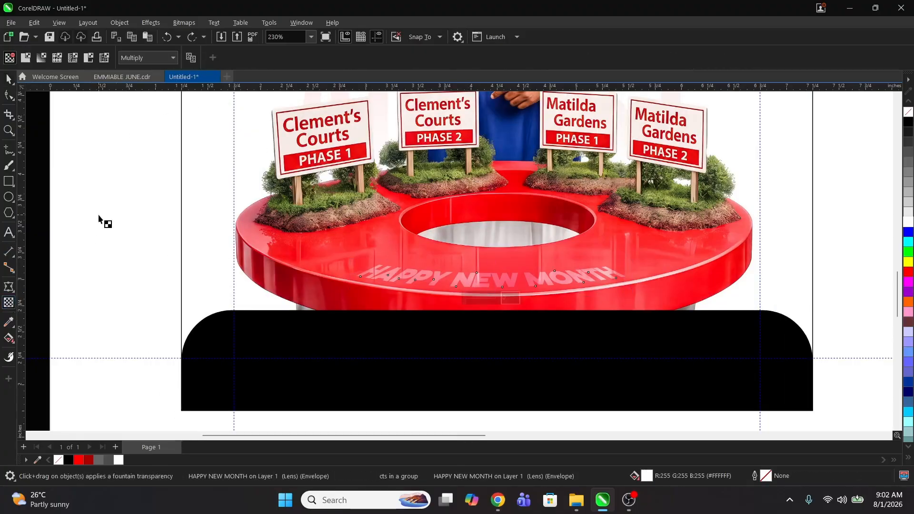
left_click(143, 58)
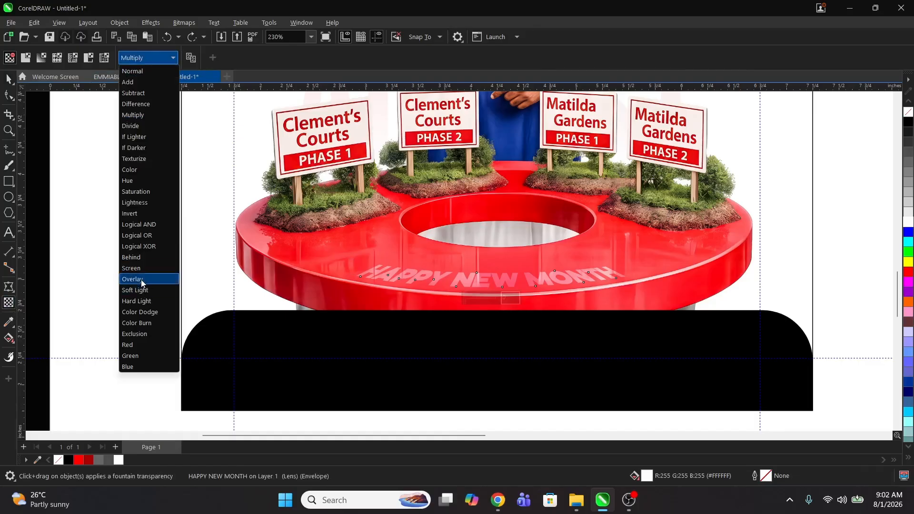
left_click(141, 279)
left_click(9, 79)
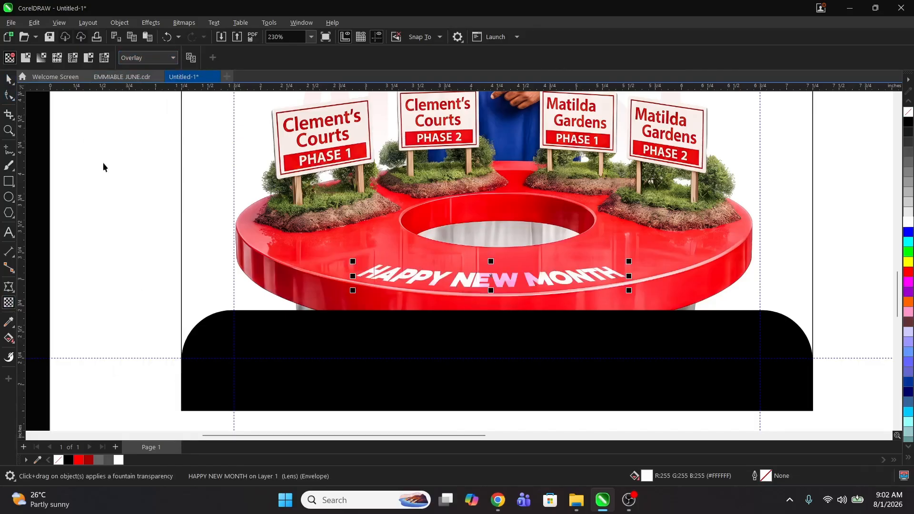
left_click(102, 165)
key("z")
right_click(428, 297)
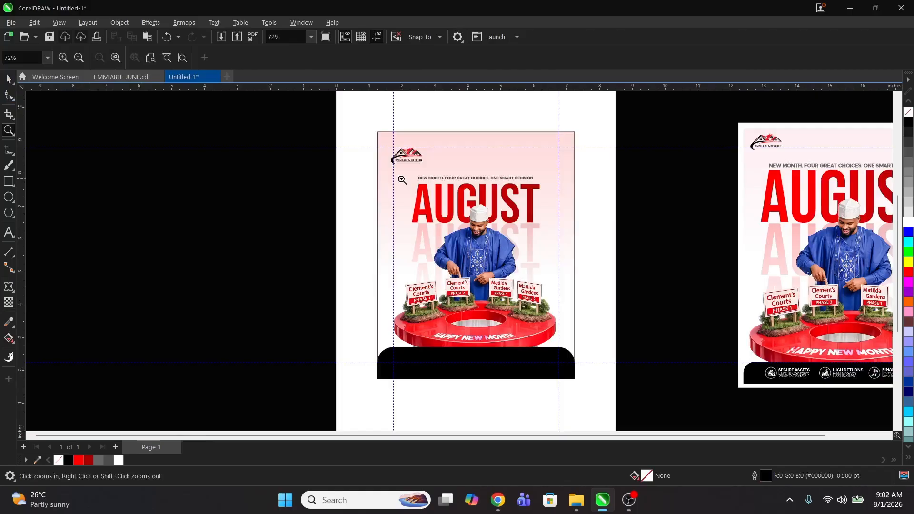
left_click(611, 395)
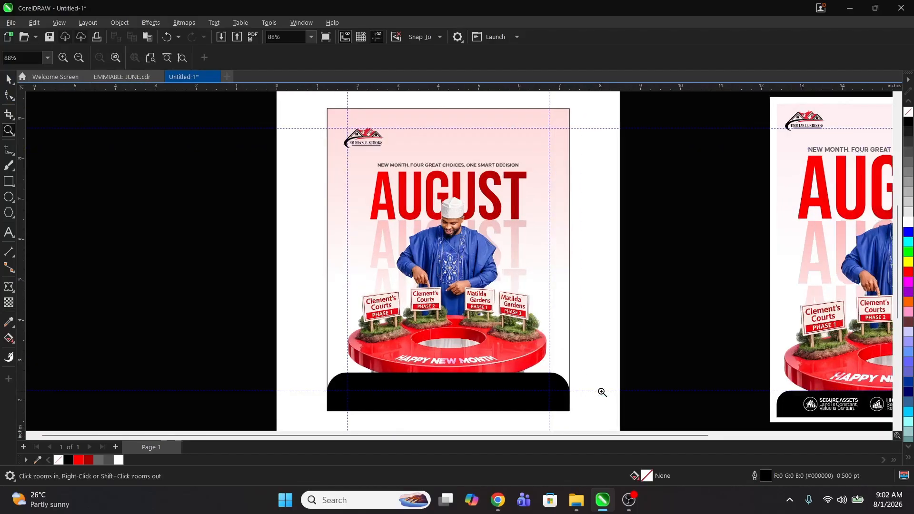
- Ungroup the reference flyer and copy its Secure Assets, High Returns and Financial Freedom icon-and-text blocks onto the new flyer's black footer
key("space")
key("z")
right_click(424, 286)
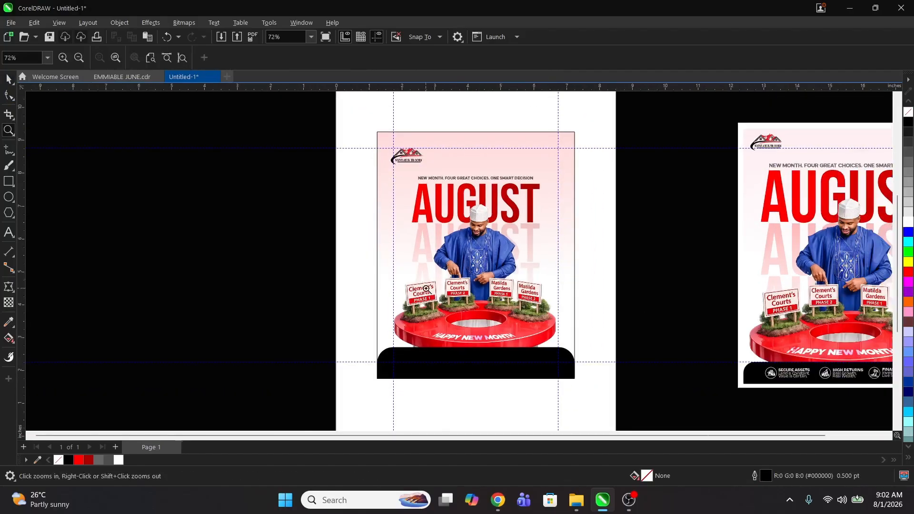
right_click(381, 328)
left_click_drag(262, 275, 757, 406)
key("space")
left_click_drag(837, 340, 557, 266)
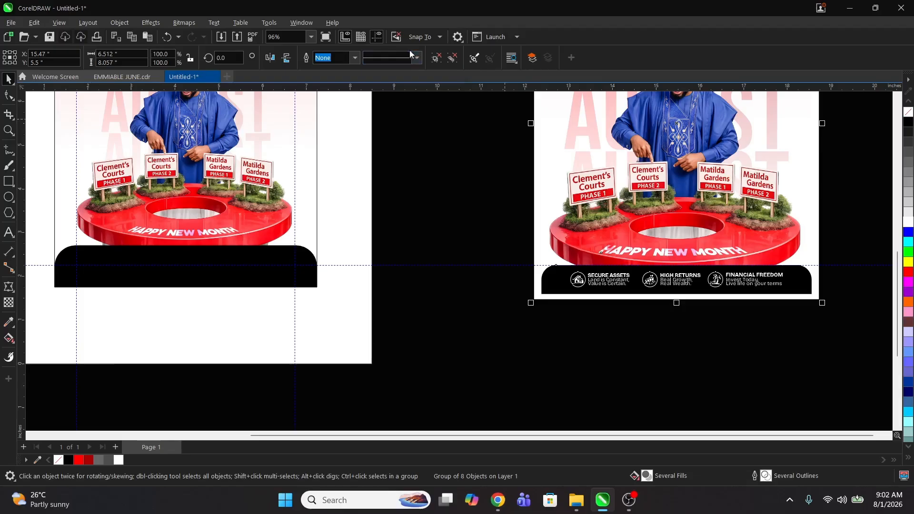
left_click(437, 59)
left_click_drag(841, 355, 559, 256)
left_click_drag(513, 283, 111, 270)
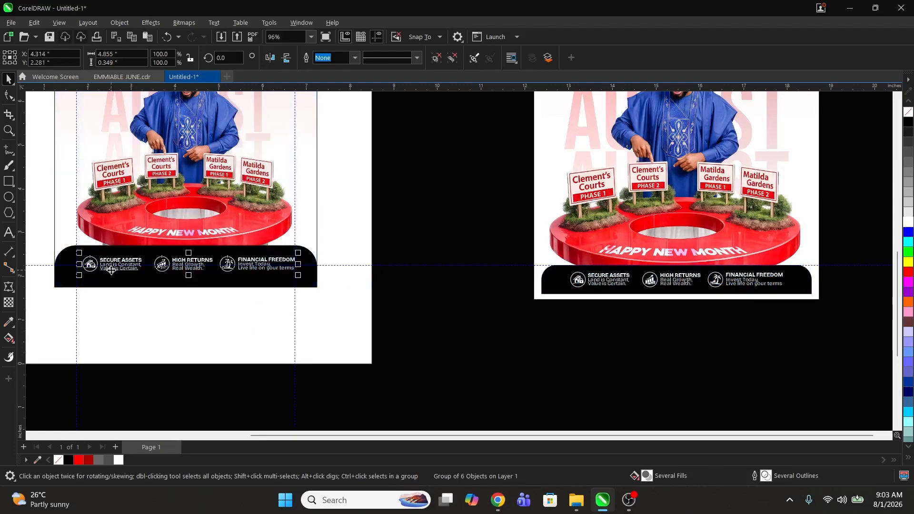
key("ctrl+z")
- Centre the group of three icon-and-text blocks horizontally on the black footer shape
key("z")
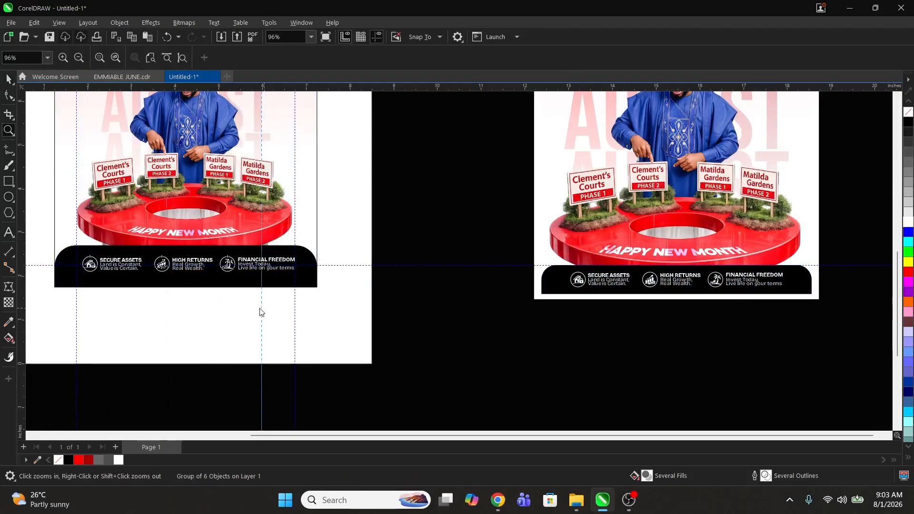
left_click_drag(343, 312, 97, 225)
key("space")
left_click(308, 242)
left_click(323, 223, "shift")
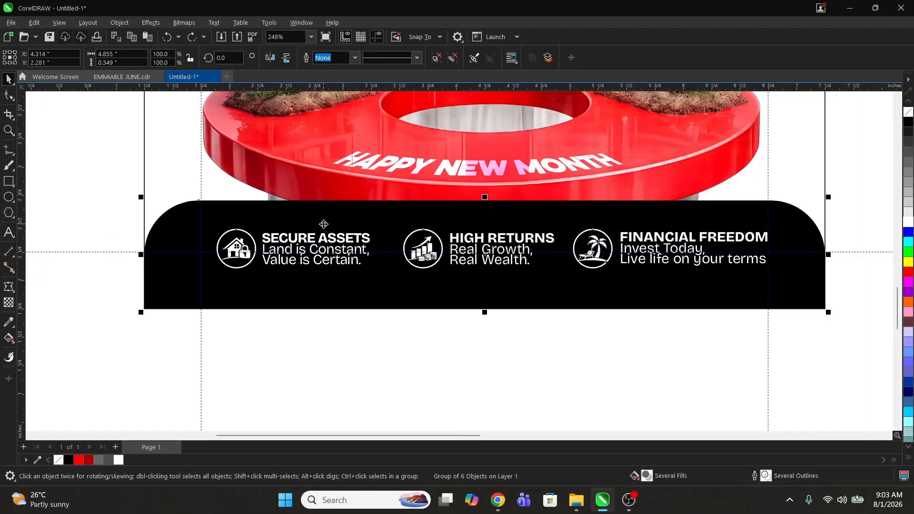
key("c")
key("Escape")
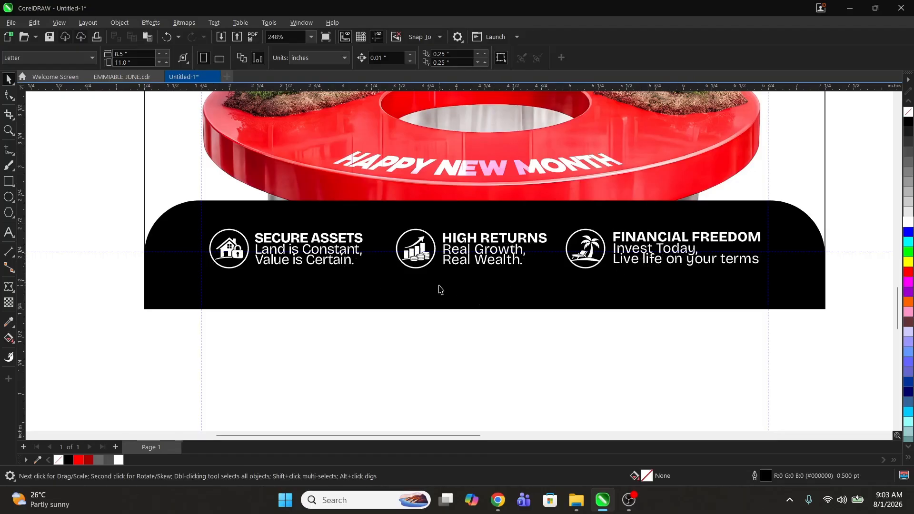
- Add the artistic text EmmiableBrooks at the upper right of the new flyer, across from the logo
key("z")
right_click(487, 286)
right_click(463, 300)
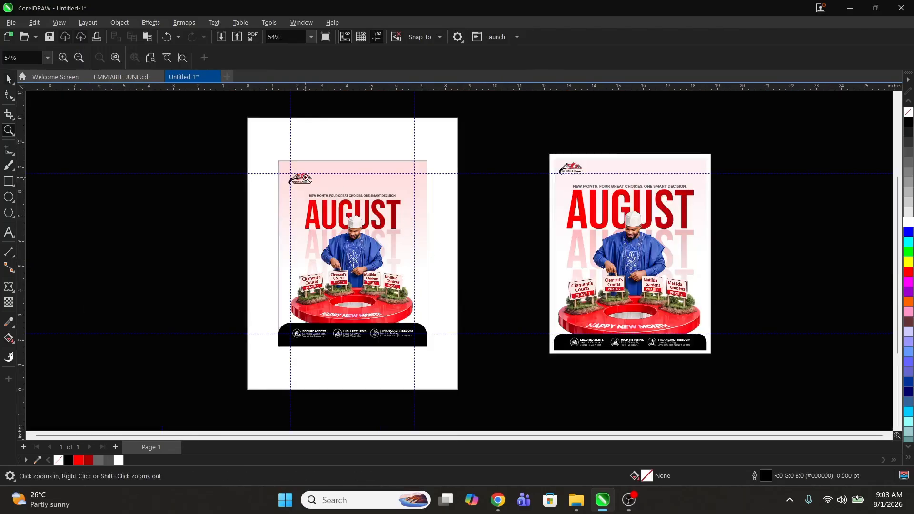
left_click_drag(252, 151, 501, 233)
key("space")
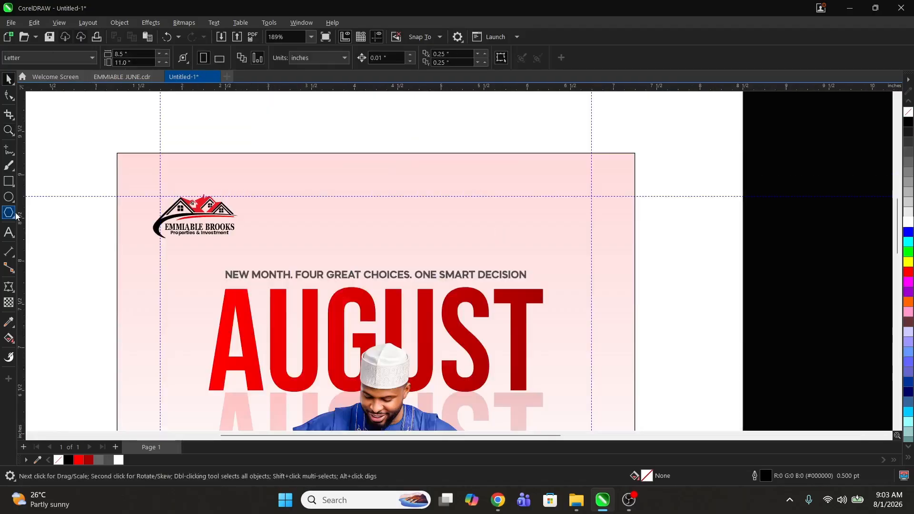
left_click(10, 233)
left_click(468, 213)
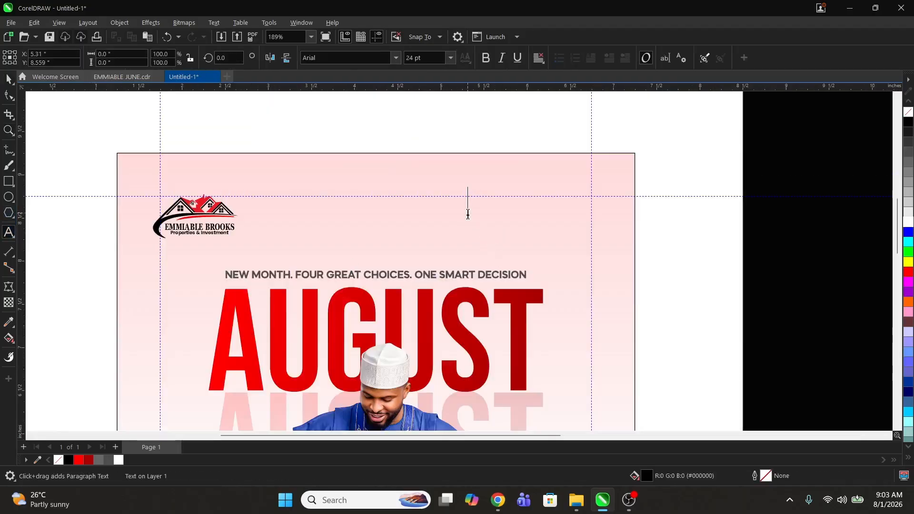
type("Emmiabl")
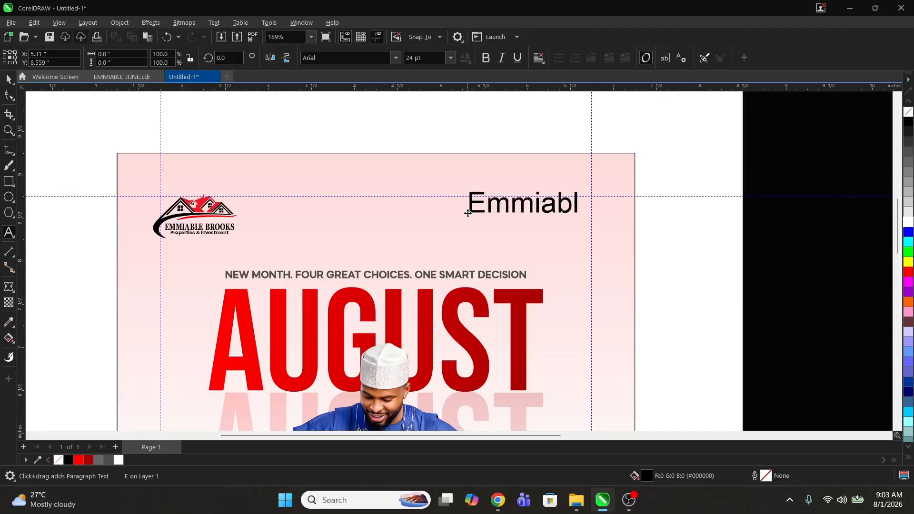
type("eBrooksL")
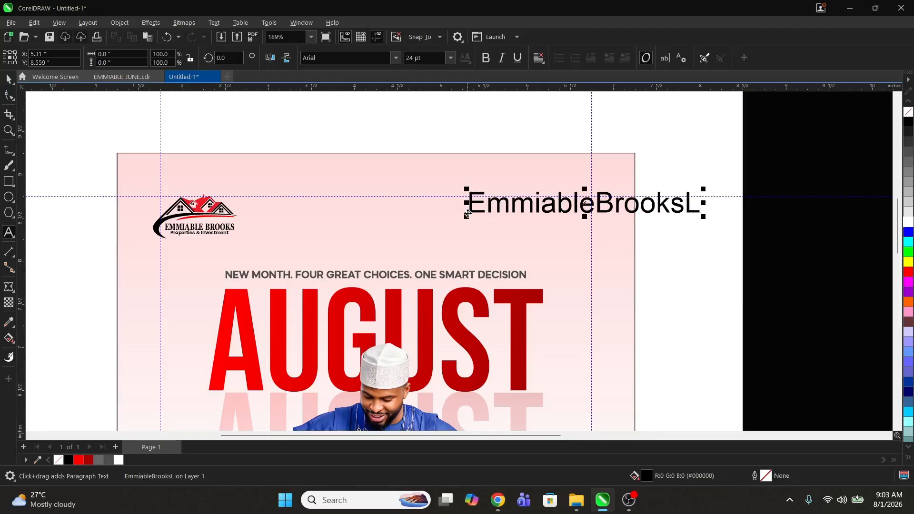
key("BackSpace")
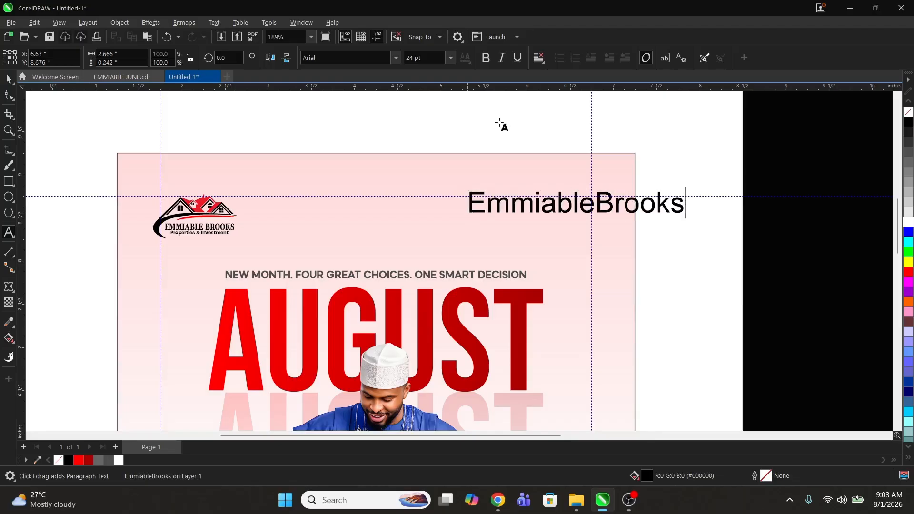
- Shrink the EmmiableBrooks text to about 8 pt and place it against the right margin guide, just below the top guide
key("ctrl+space")
left_click_drag(691, 223, 571, 205)
key("ctrl+z")
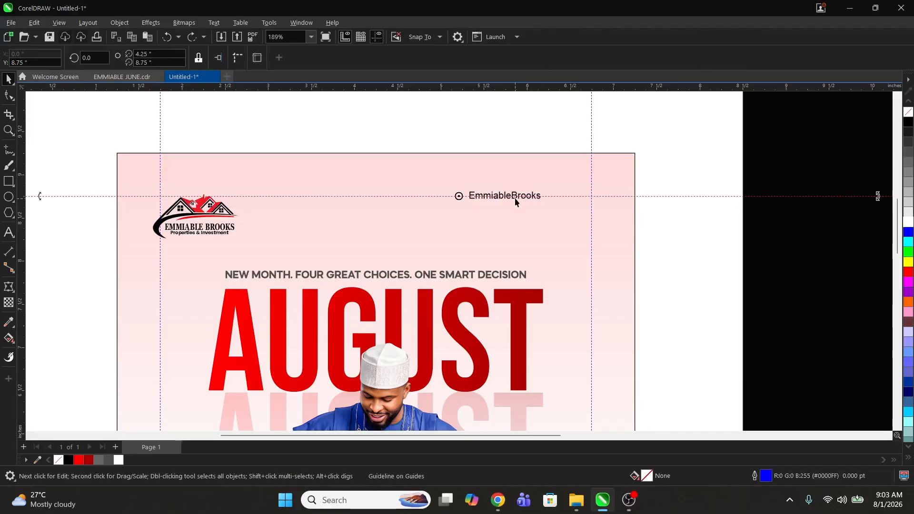
left_click(515, 199)
left_click_drag(508, 199, 555, 208)
left_click(714, 287)
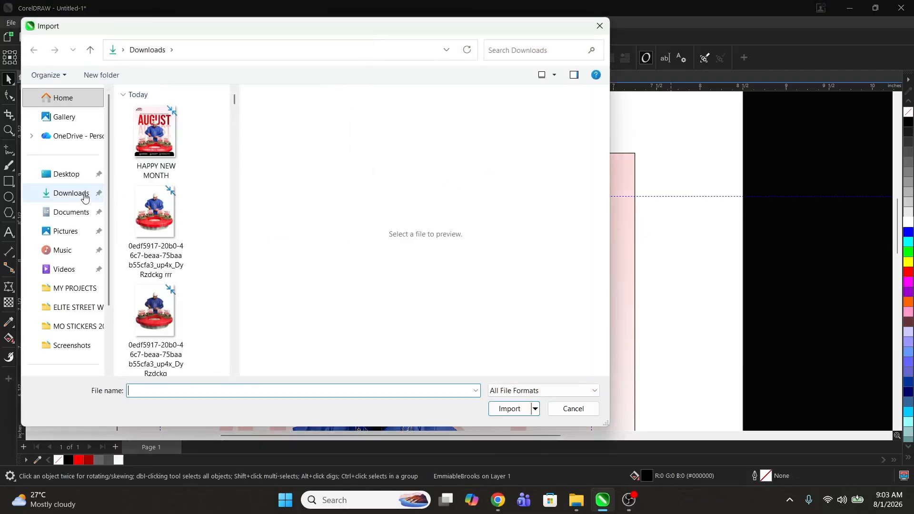
- Import instagram-2165 (1) and instagram-logo-2433 from Downloads below the EmmiableBrooks text, and delete the black circular icon
left_click(81, 193)
left_click(520, 49)
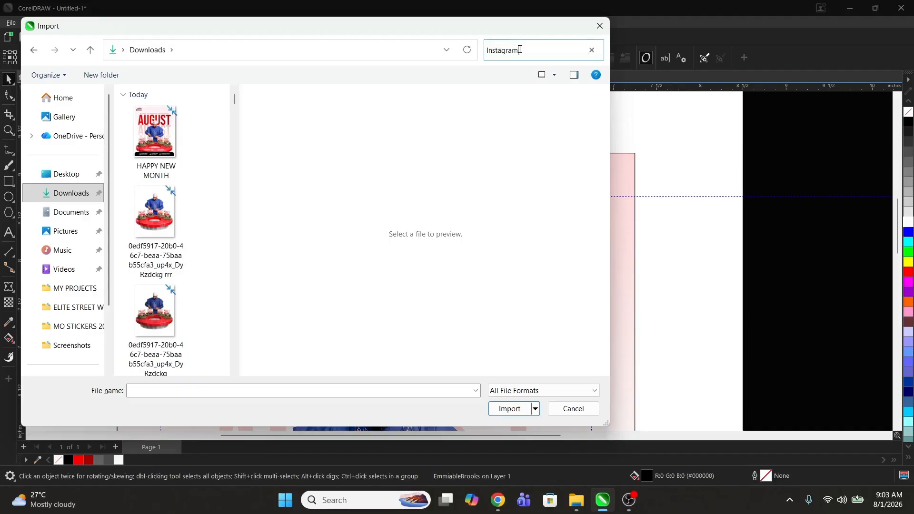
left_click(177, 117)
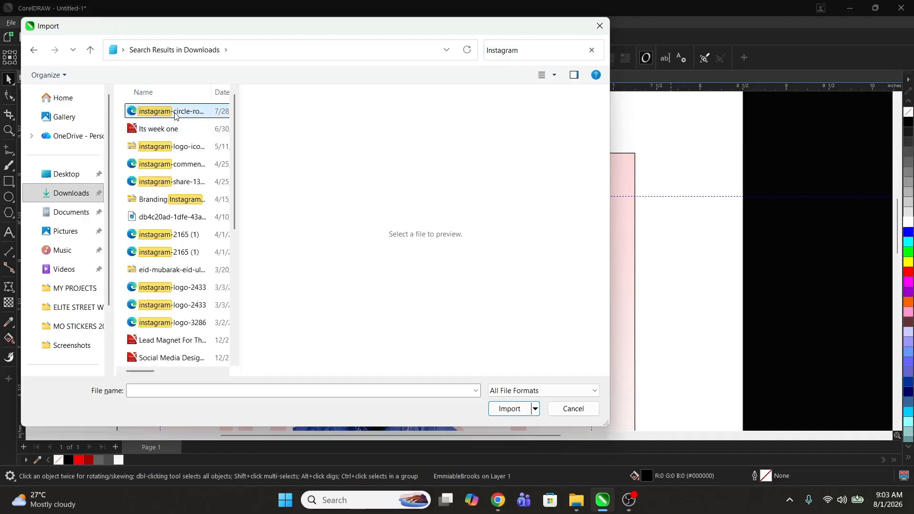
left_click(162, 291)
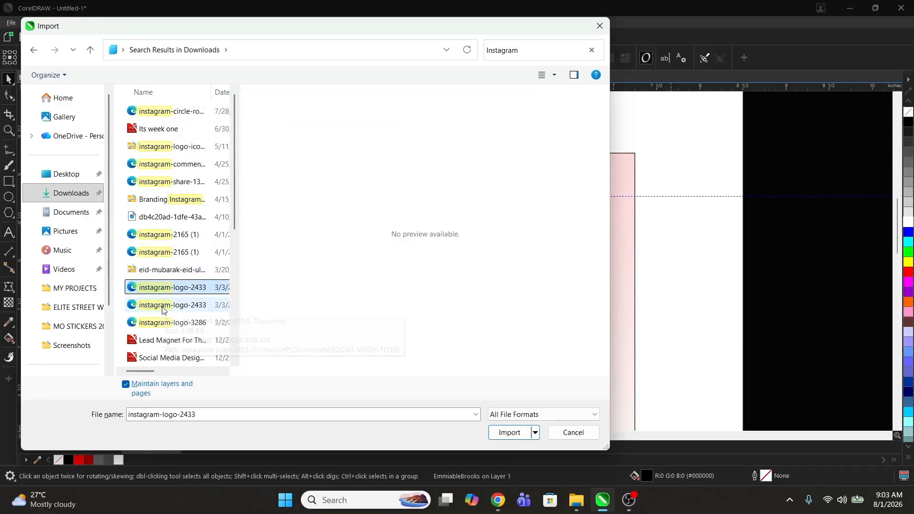
left_click(166, 254, "ctrl")
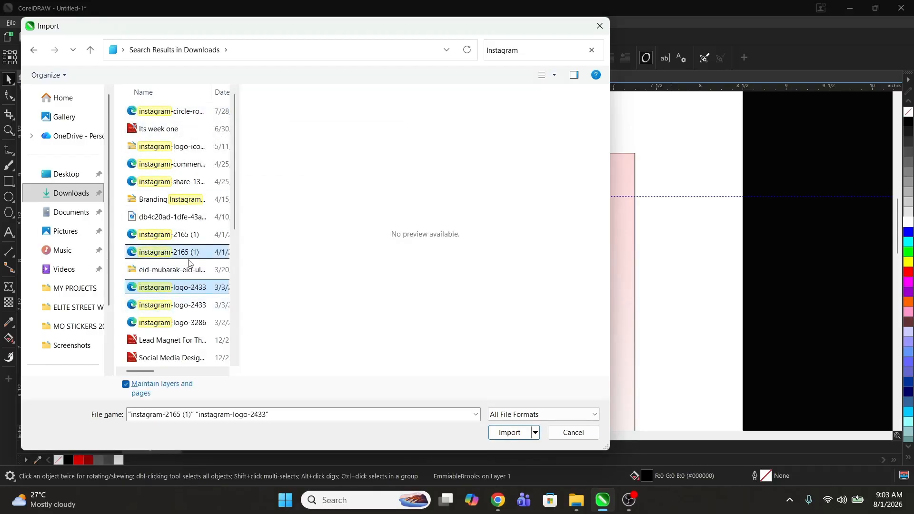
left_click(524, 433)
left_click(528, 263)
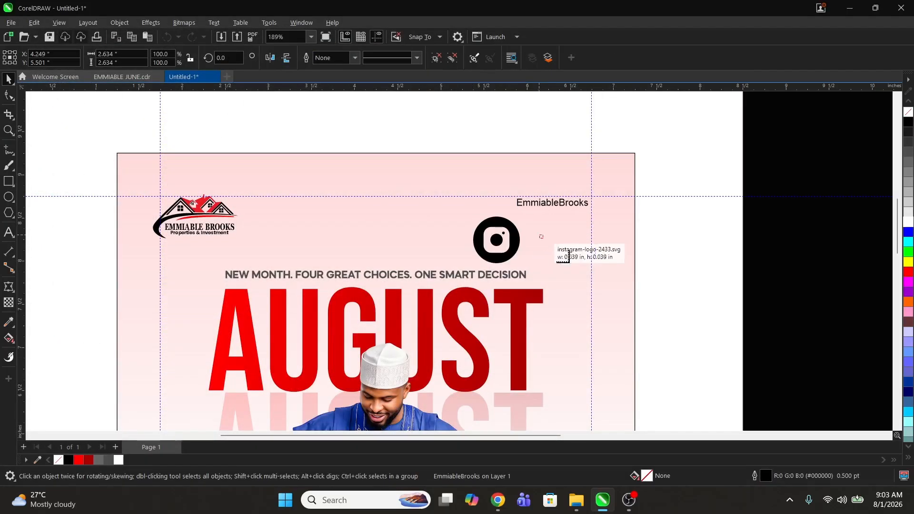
left_click(580, 270)
left_click(511, 232)
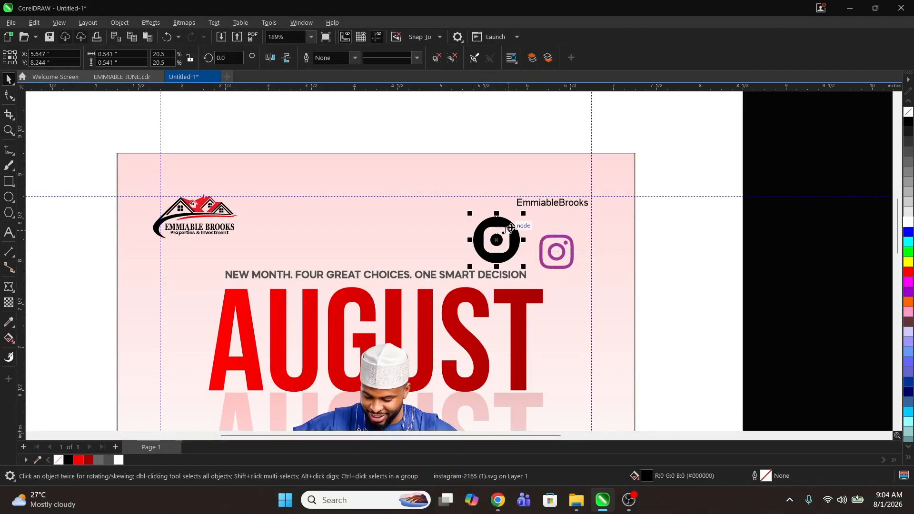
key("Delete")
- Shrink the purple Instagram logo to about 0.104 inch just left of the EmmiableBrooks text and fill it black
key("z")
left_click_drag(432, 147, 612, 319)
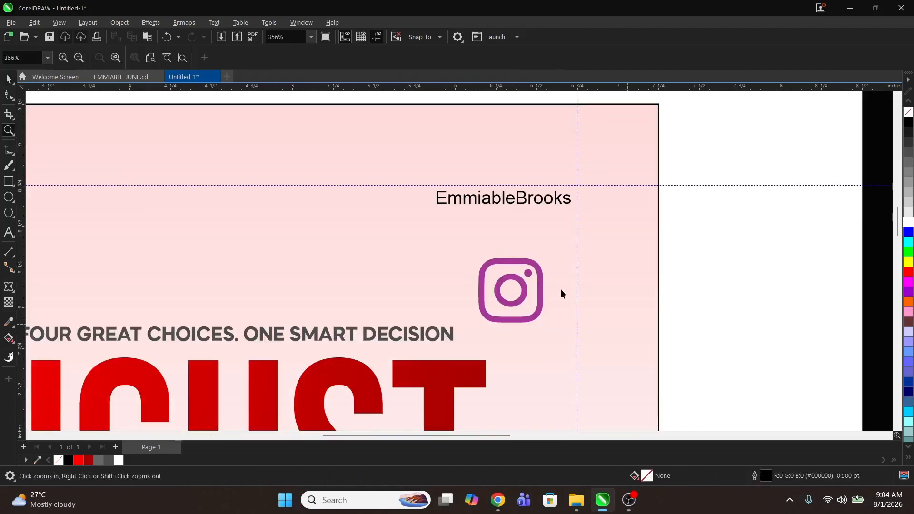
left_click(526, 293)
left_click_drag(545, 322, 421, 197)
scroll(414, 191, "up", 5)
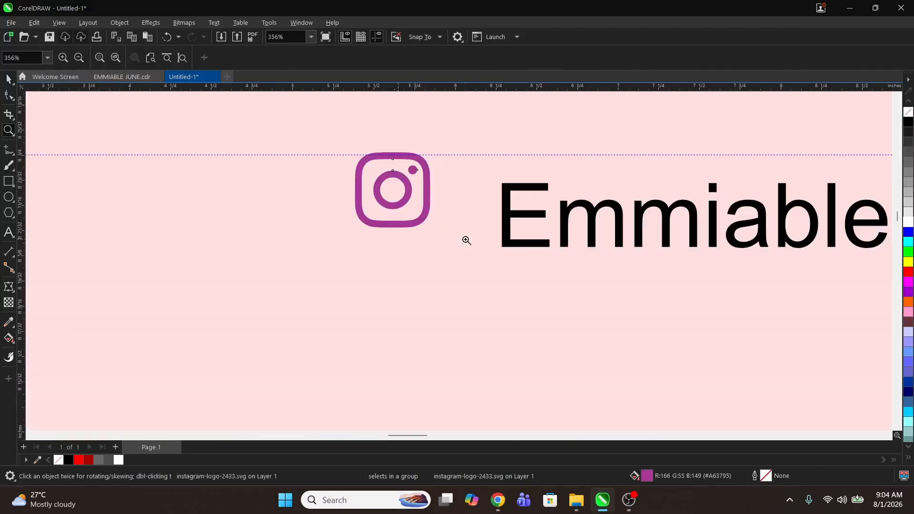
left_click_drag(440, 237, 449, 246)
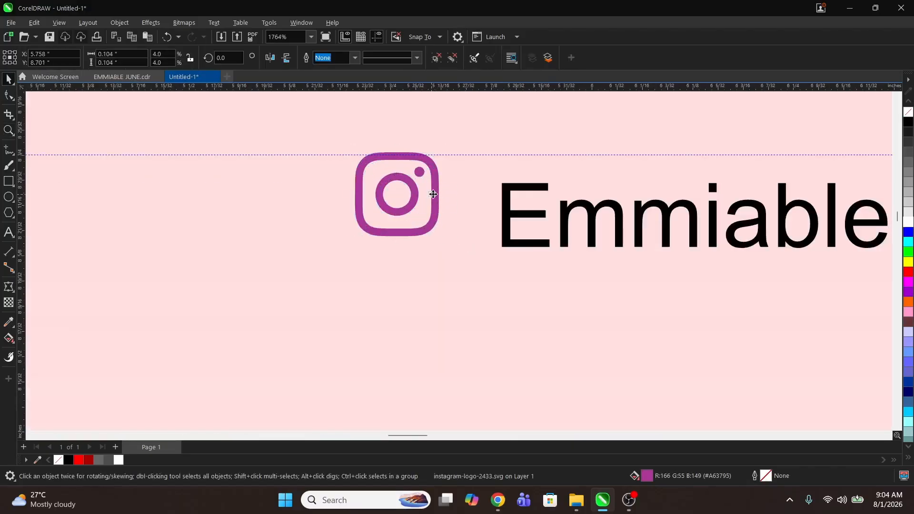
left_click_drag(434, 199, 470, 210)
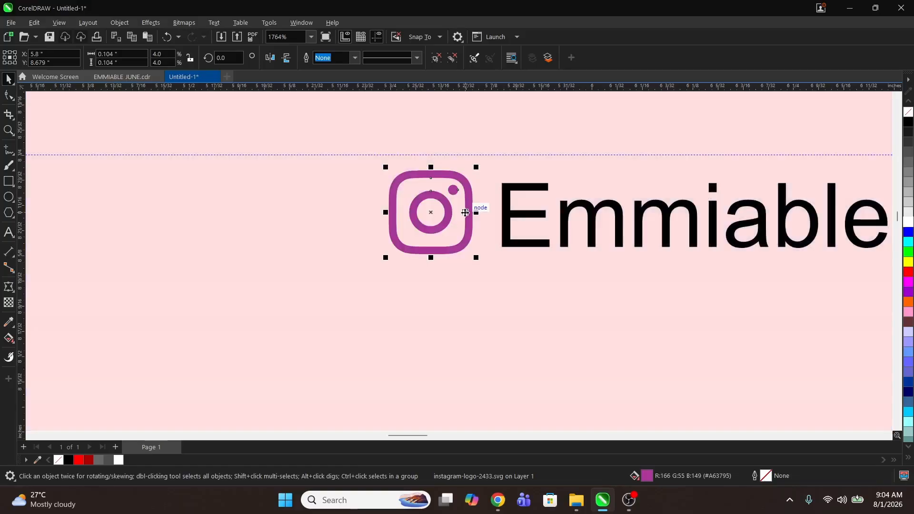
left_click(69, 460)
- Set the EmmiableBrooks text to Mazzard H Bold and align the vertical centres of the text and the Instagram icon
left_click(507, 219)
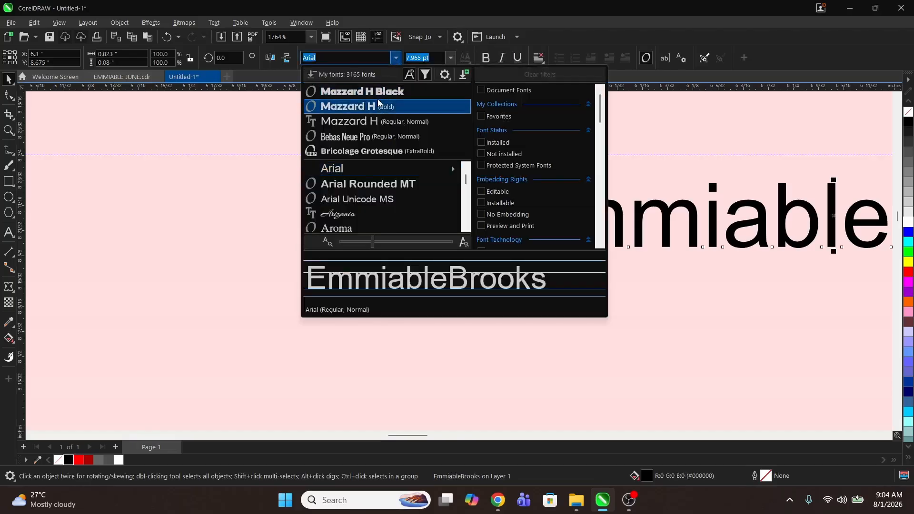
left_click(377, 106)
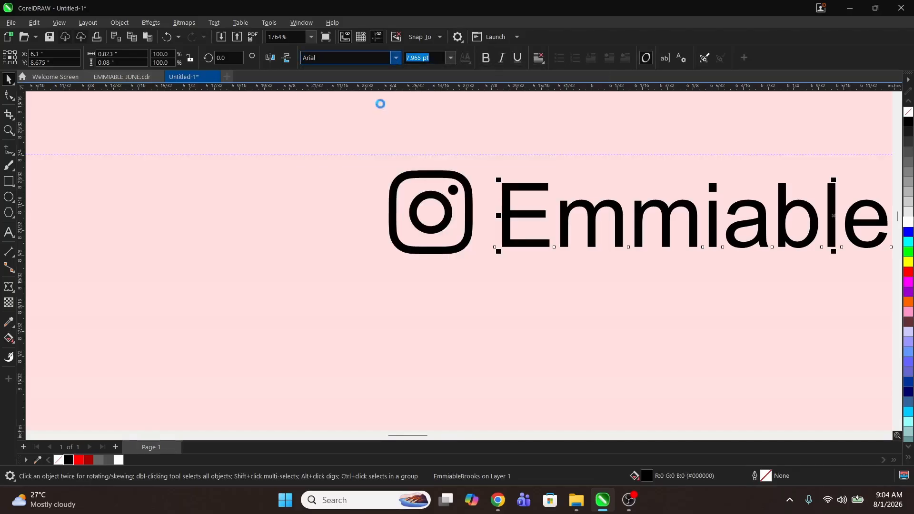
left_click(469, 192, "shift")
key("e")
- Remove the outline from the flyer's gradient background rectangle and check the whole flyer
key("z")
right_click(478, 202)
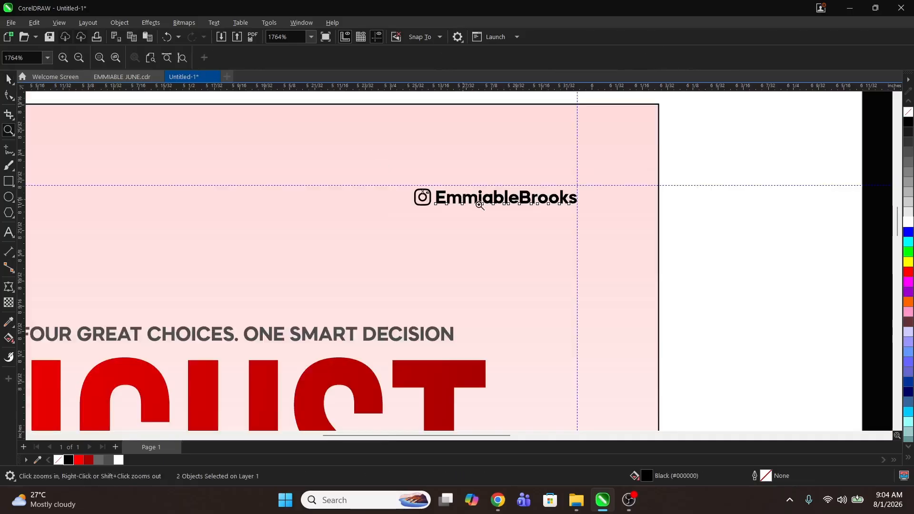
right_click(550, 190)
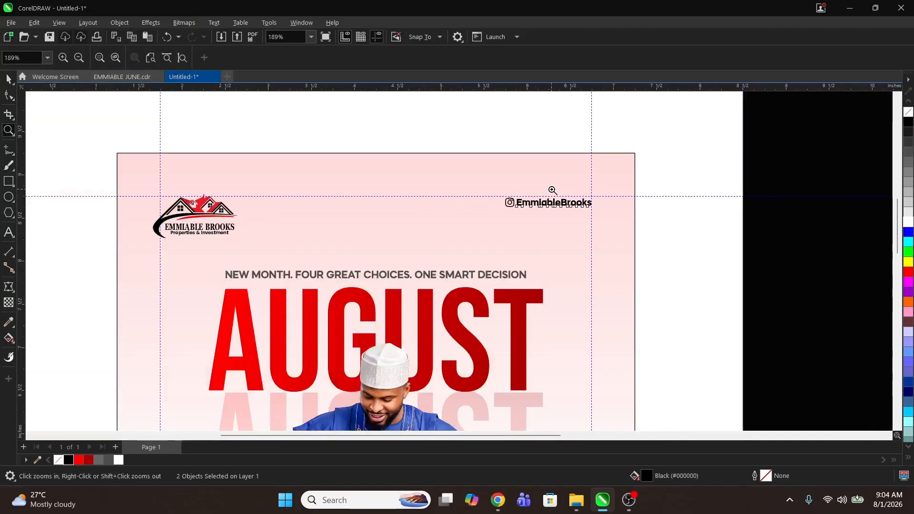
right_click(553, 190)
left_click_drag(265, 149, 453, 349)
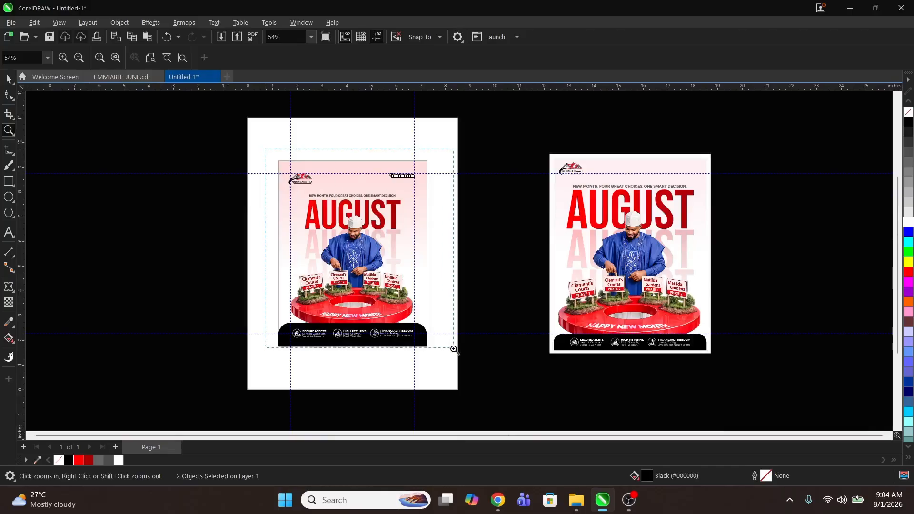
key("space")
left_click(576, 245)
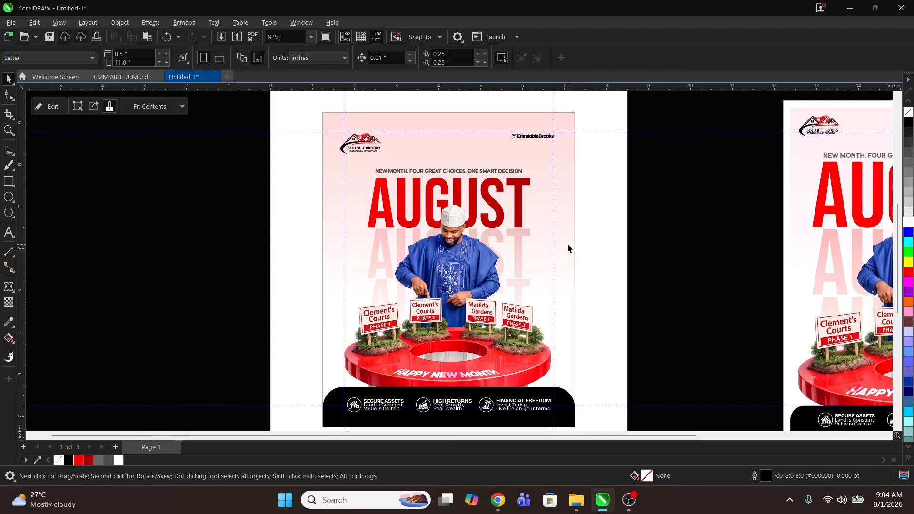
right_click(58, 460)
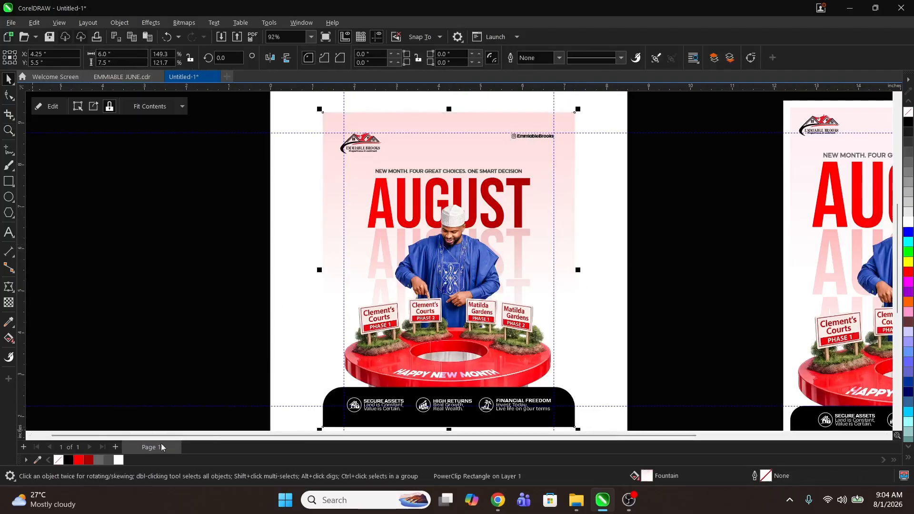
left_click(594, 287)
key("z")
right_click(379, 235)
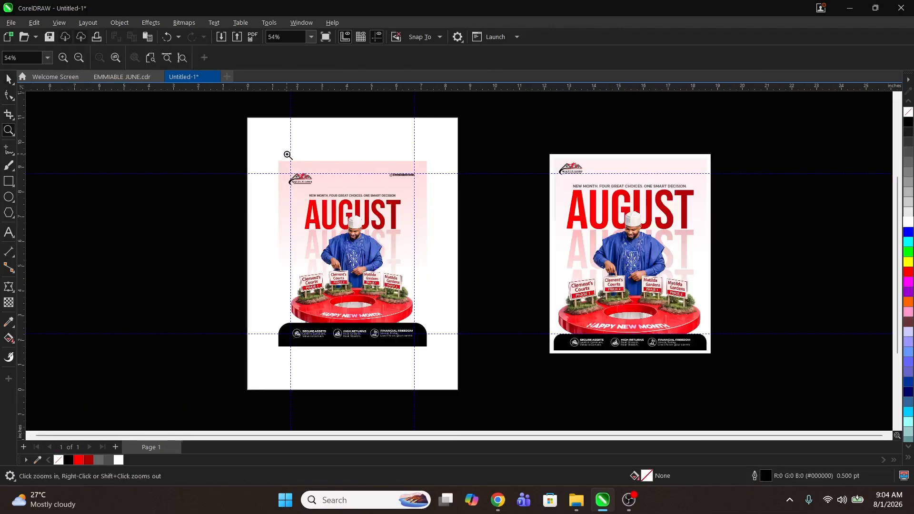
left_click(448, 361)
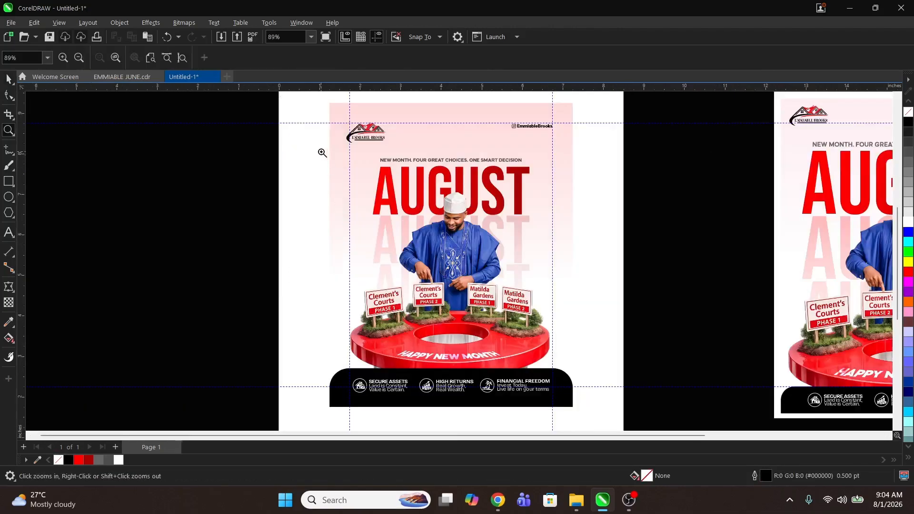
left_click_drag(321, 99, 580, 410)
key("space")
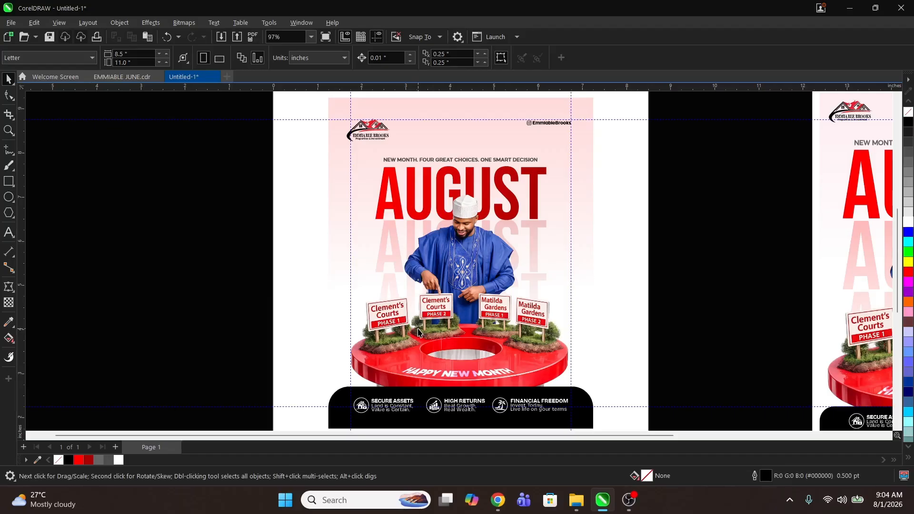
- Switch to the ChatGPT conversation in Chrome and examine the image-generation prompts and the images of the man inside the floating red ring
left_click(498, 499)
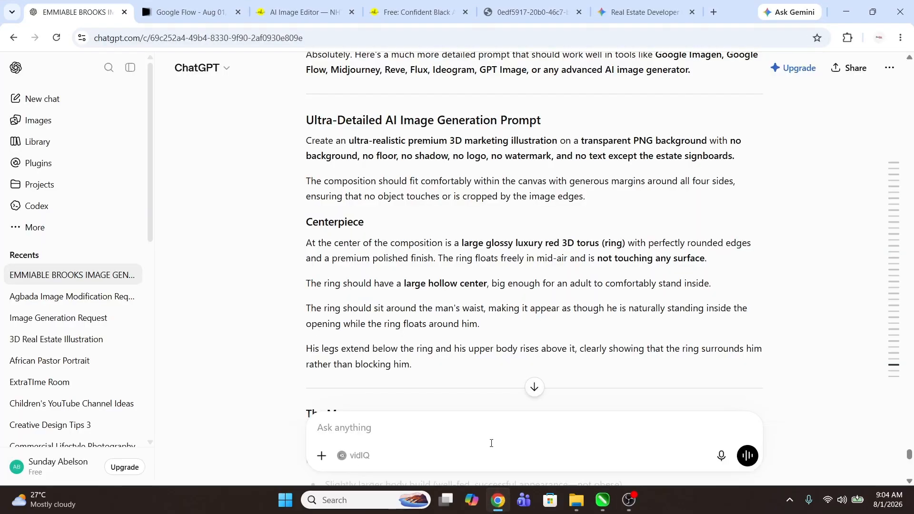
scroll(573, 175, "up", 15)
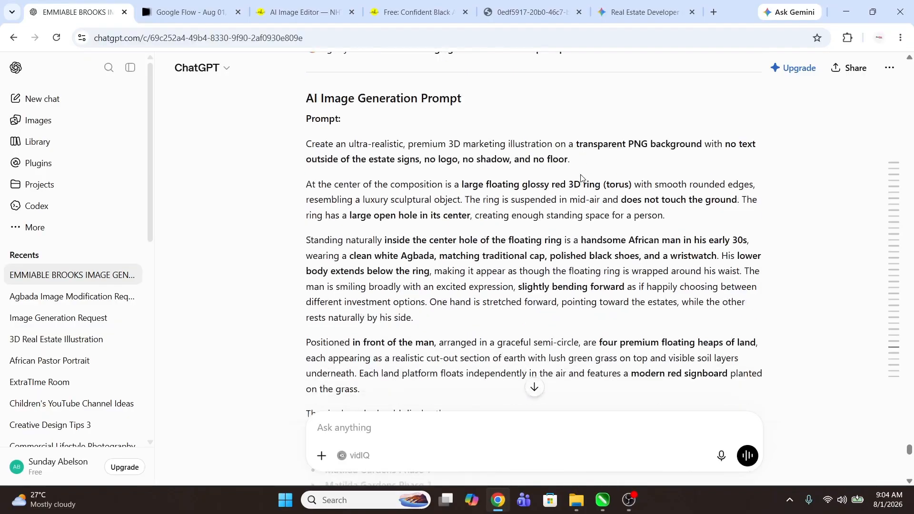
scroll(581, 174, "up", 10)
scroll(582, 178, "up", 2)
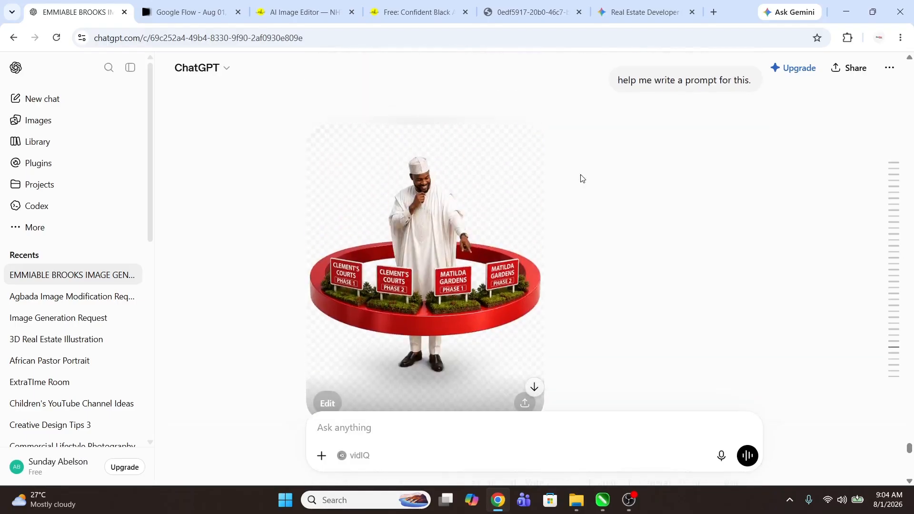
scroll(679, 143, "up", 5)
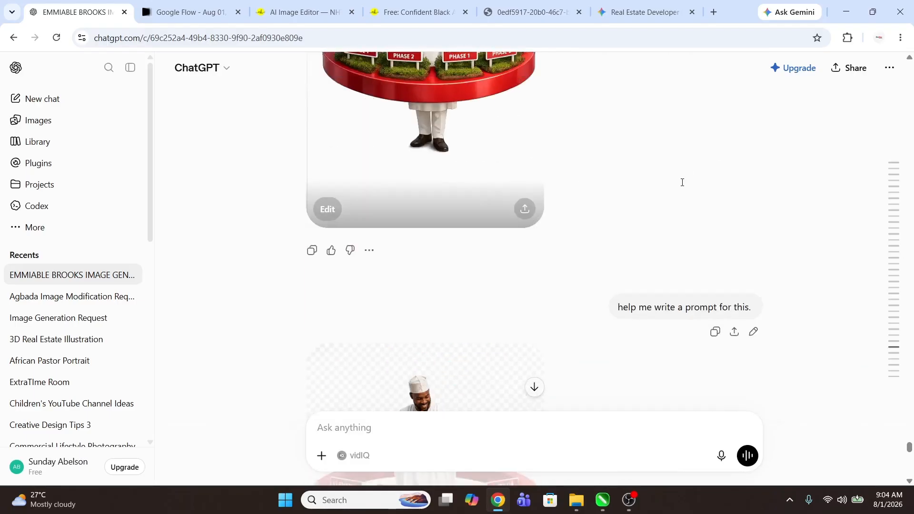
scroll(586, 217, "up", 1)
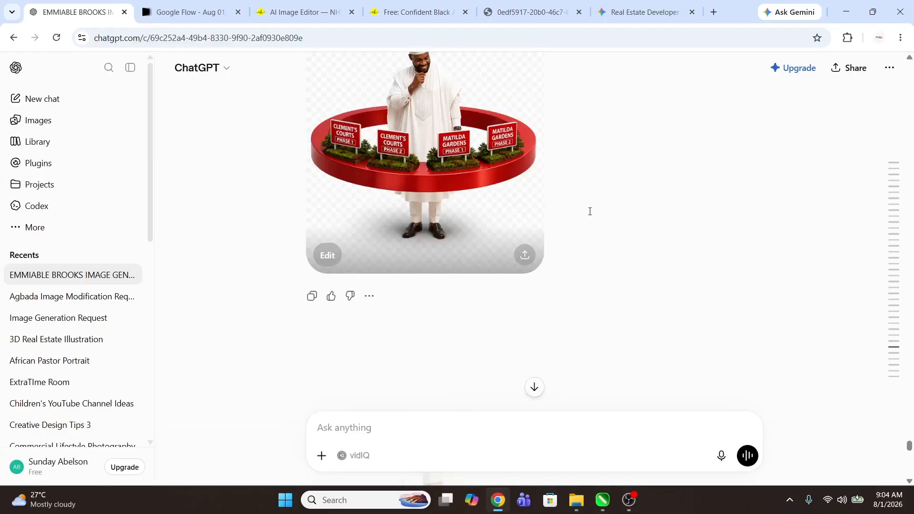
scroll(589, 210, "down", 6)
scroll(573, 248, "down", 3)
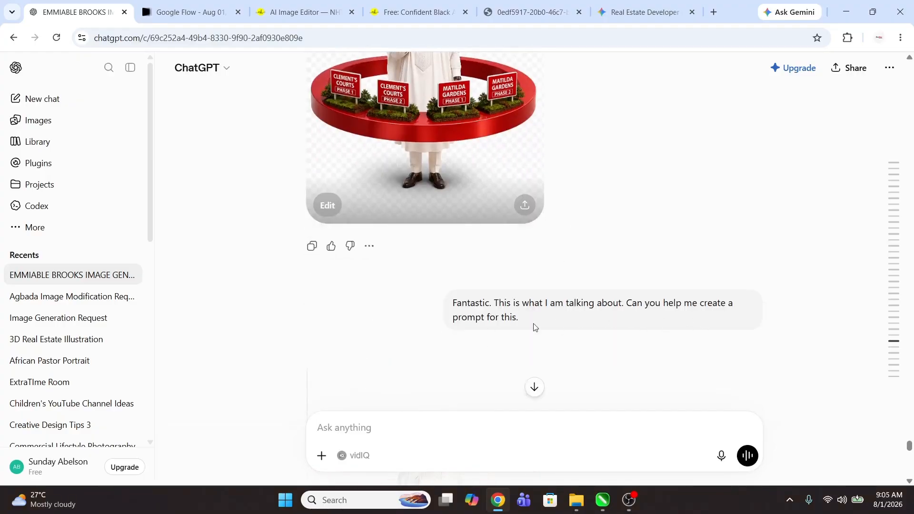
- Review the earlier ChatGPT revision requests and image versions, including the man in yellow at the round platform, and return to the flyer in CorelDRAW
scroll(631, 322, "up", 10)
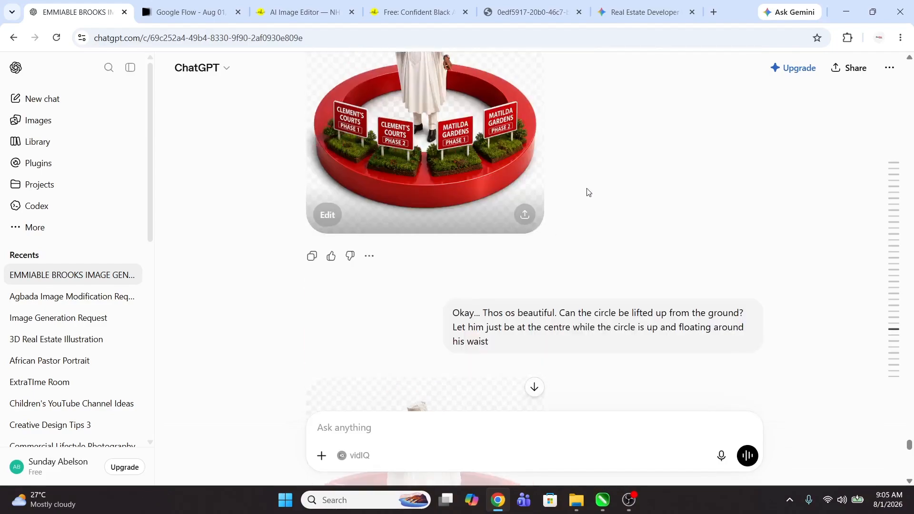
scroll(595, 325, "up", 1)
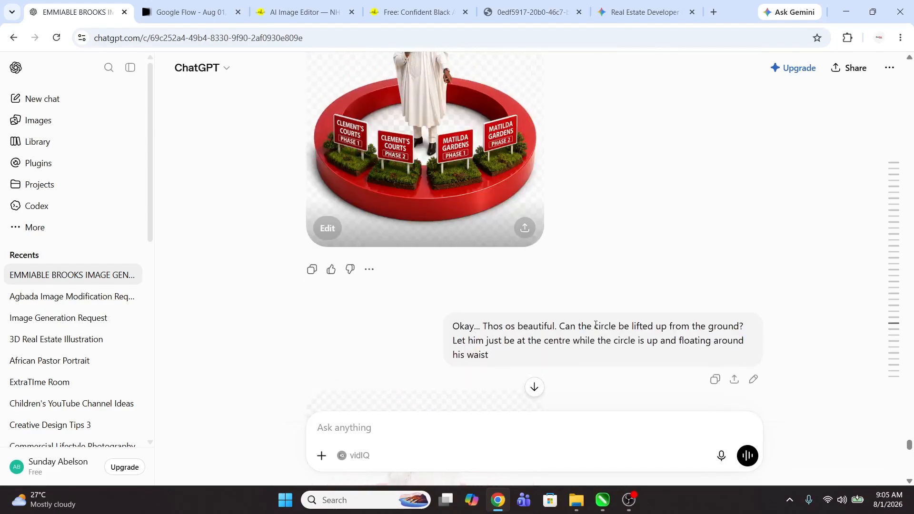
scroll(592, 331, "up", 15)
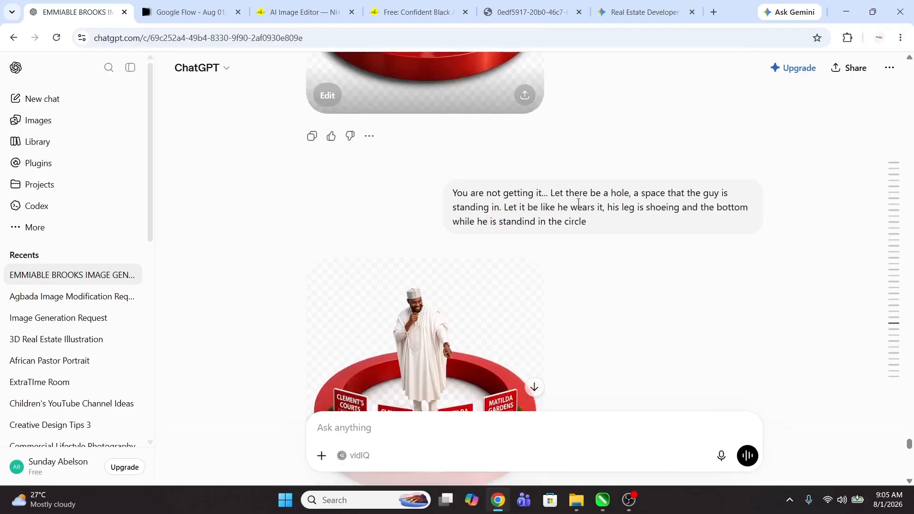
scroll(571, 205, "up", 10)
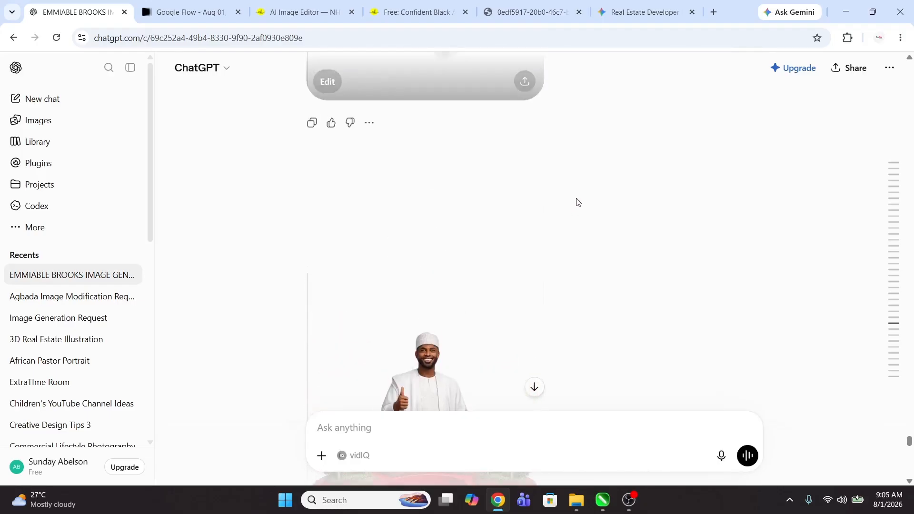
scroll(577, 202, "up", 7)
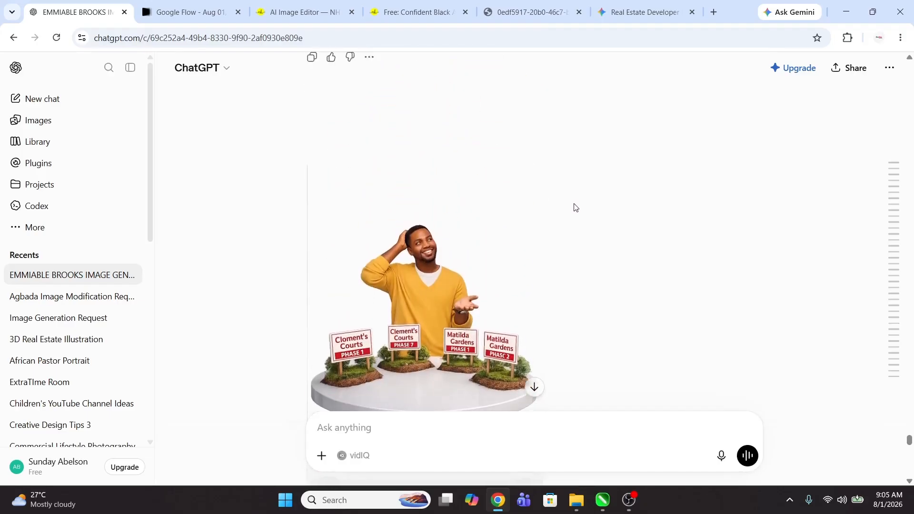
scroll(427, 286, "down", 2)
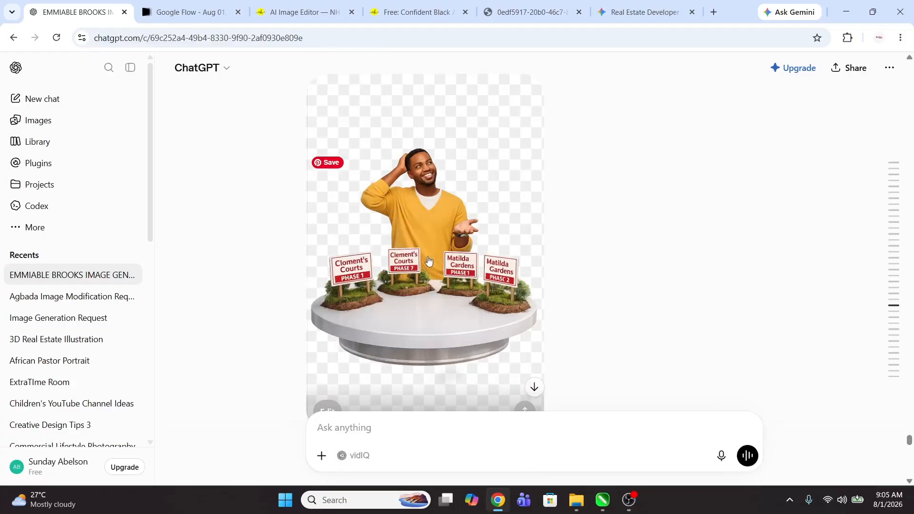
scroll(435, 267, "down", 6)
scroll(571, 226, "up", 14)
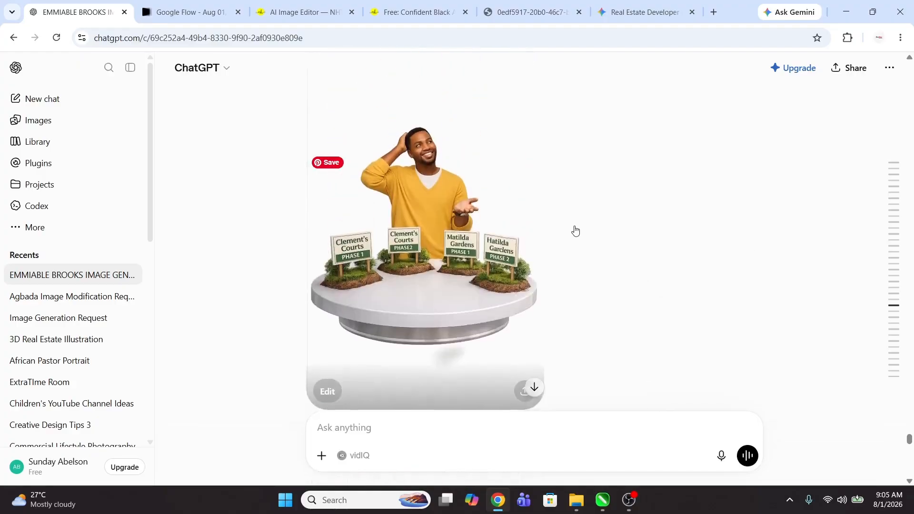
scroll(547, 214, "down", 20)
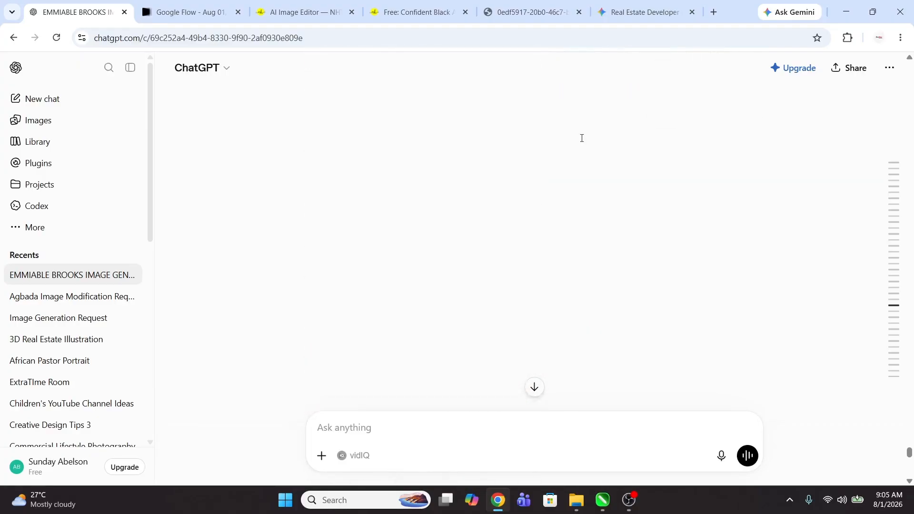
left_click(841, 15)
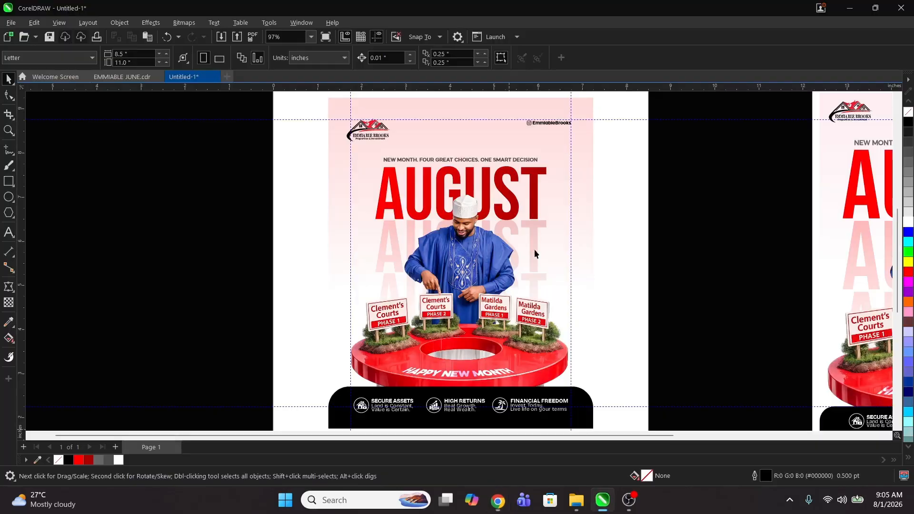
left_click(654, 246)
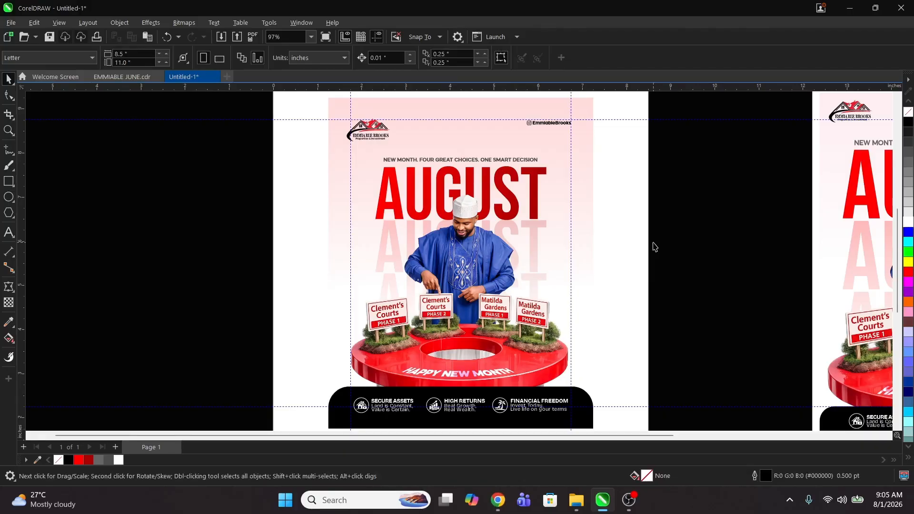